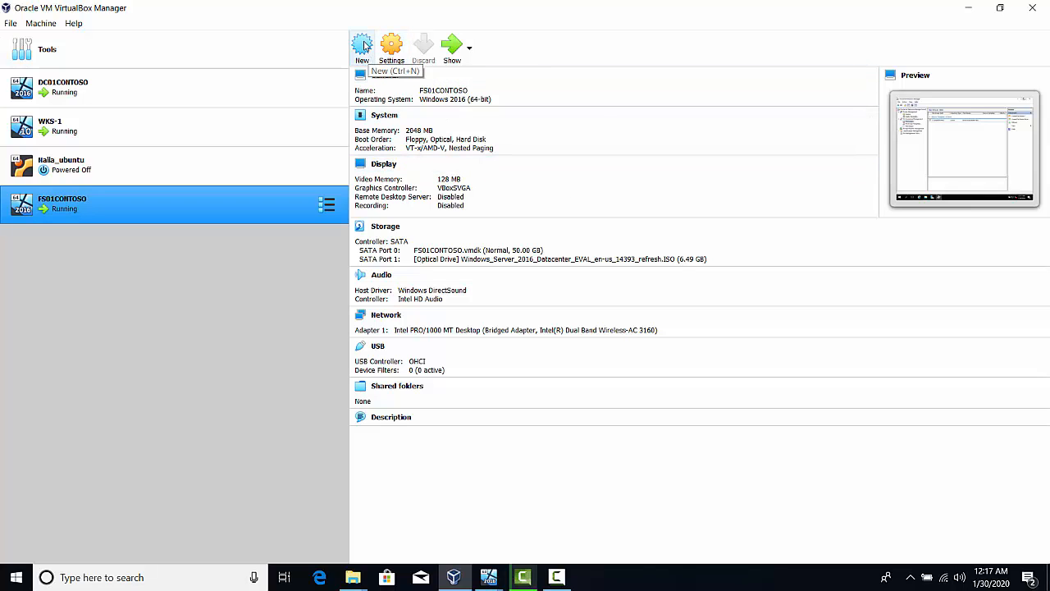
# Start creating a new virtual machine and name it IIS01CONTOSO
pyautogui.click(363, 45)
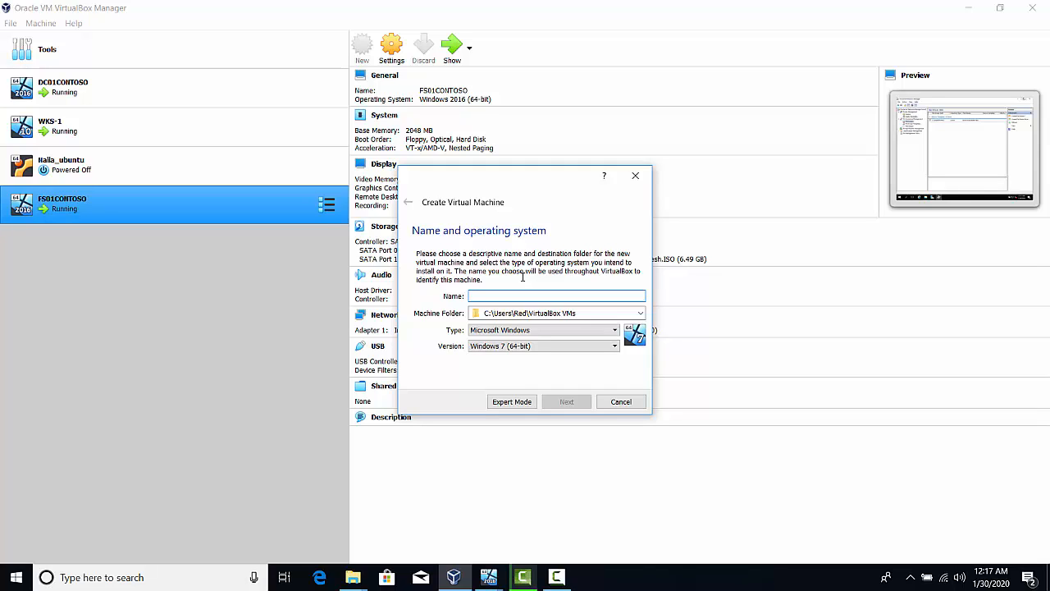
pyautogui.write('IIS01')
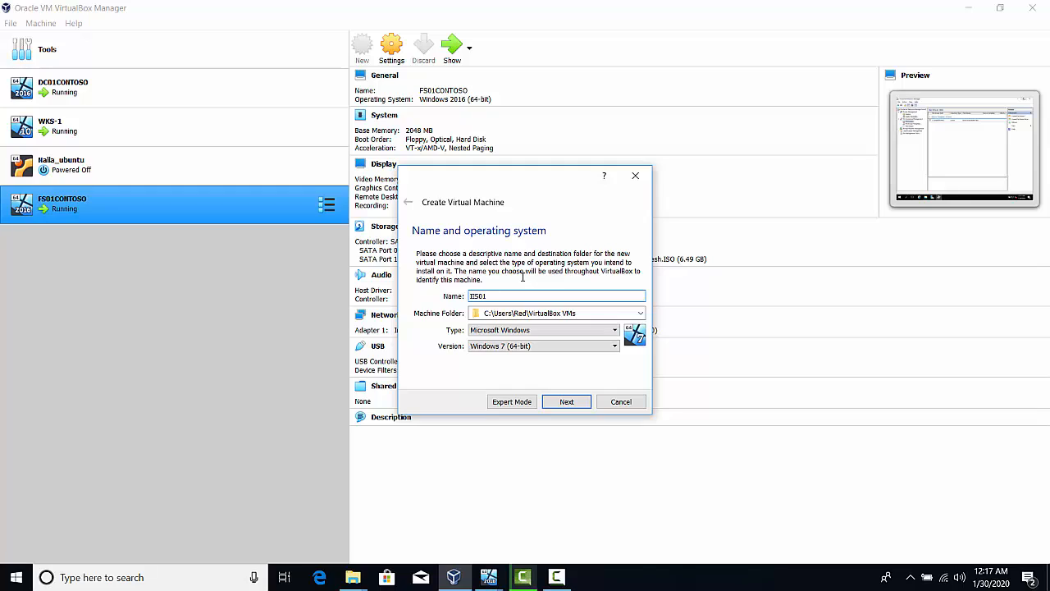
pyautogui.write('CONTOSO')
# Browse for a different machine folder and open VirtualBox VMs on New Volume (D:)
pyautogui.click(639, 313)
pyautogui.click(517, 336)
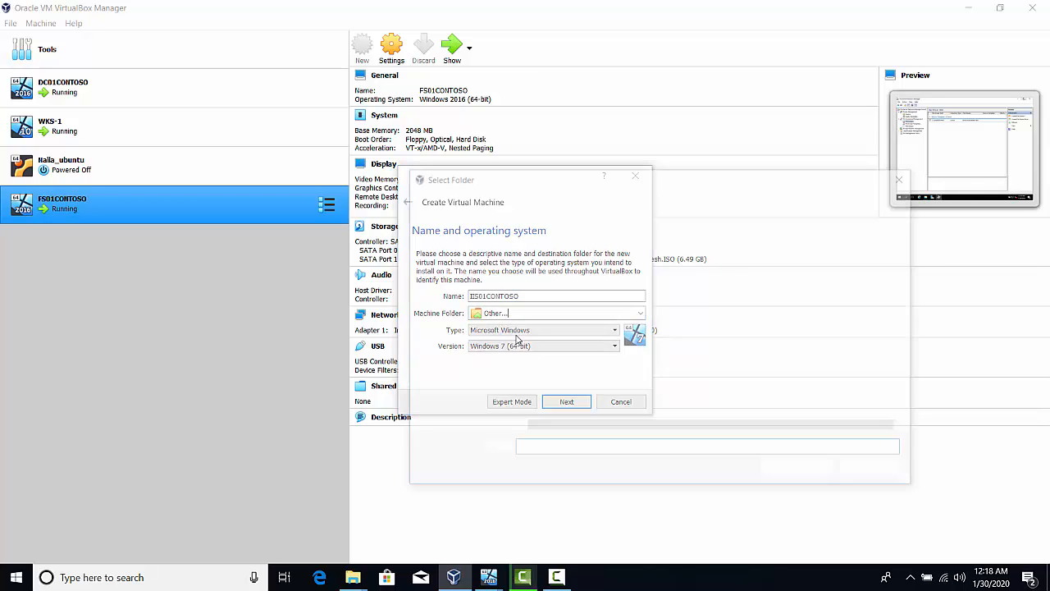
pyautogui.scroll(-1, 461, 386)
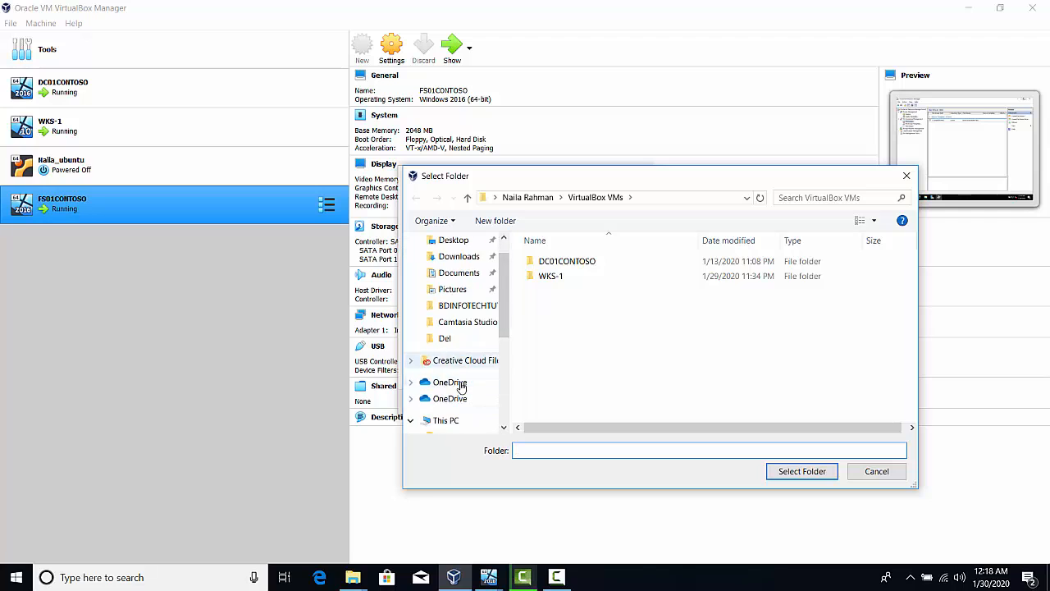
pyautogui.scroll(-4, 461, 386)
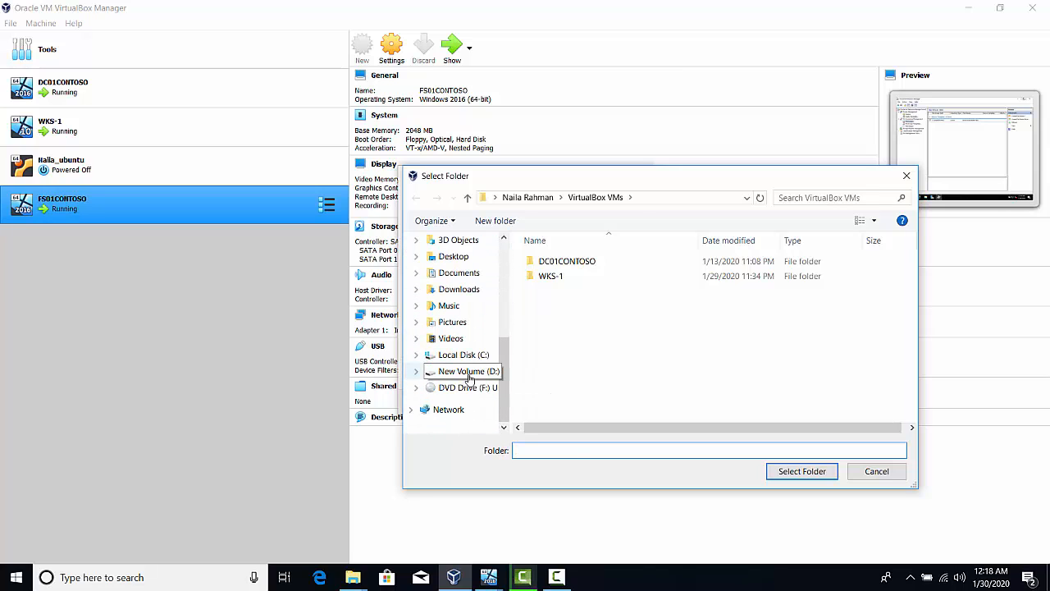
pyautogui.click(468, 372)
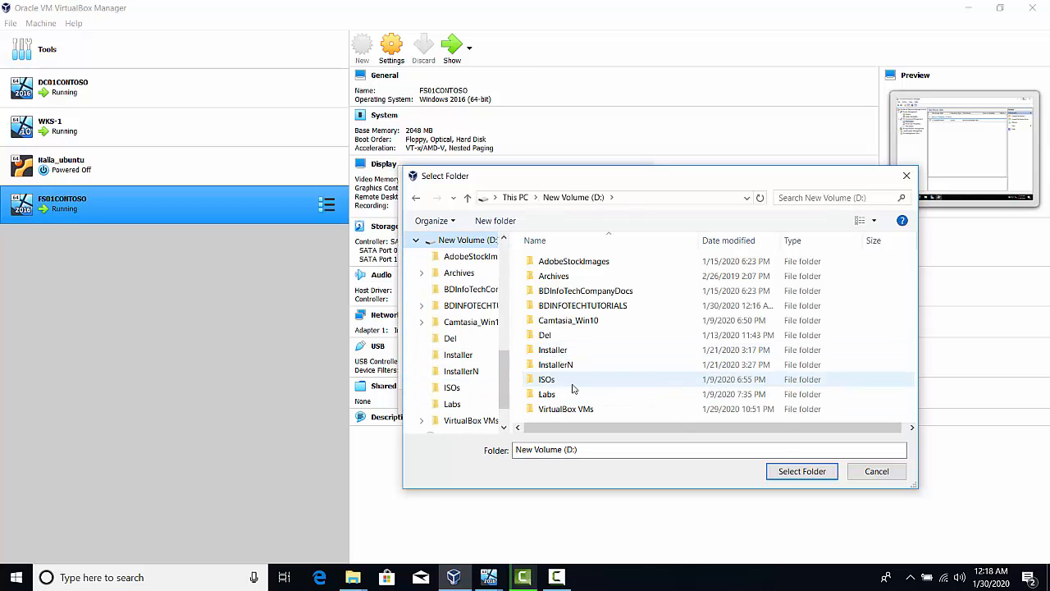
pyautogui.doubleClick(557, 408)
# Create a folder named IIS01CONTOSO inside VirtualBox VMs and select it as the machine folder
pyautogui.rightClick(555, 359)
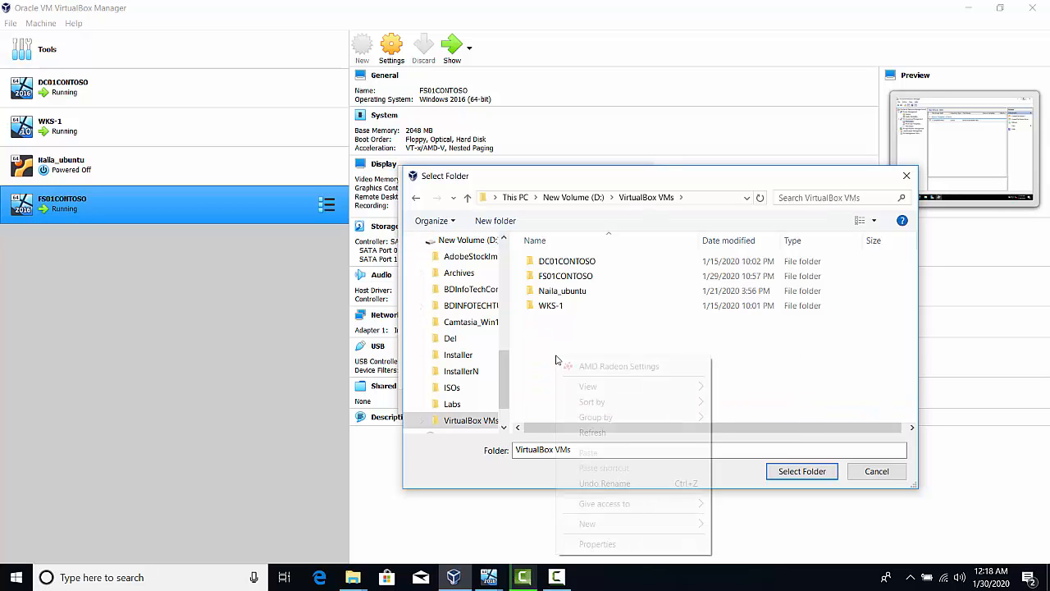
pyautogui.moveTo(640, 525)
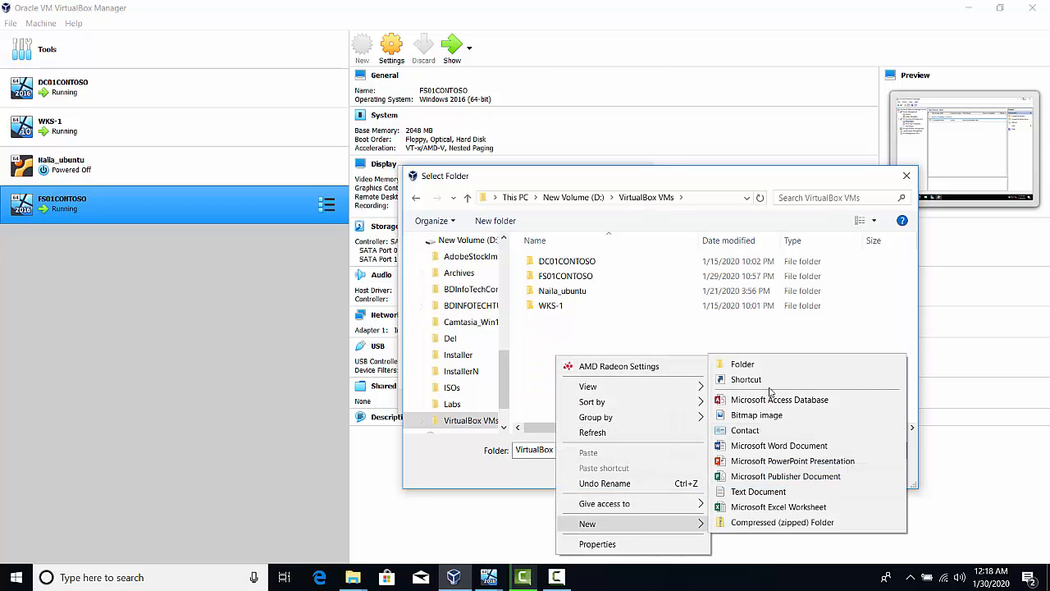
pyautogui.click(738, 363)
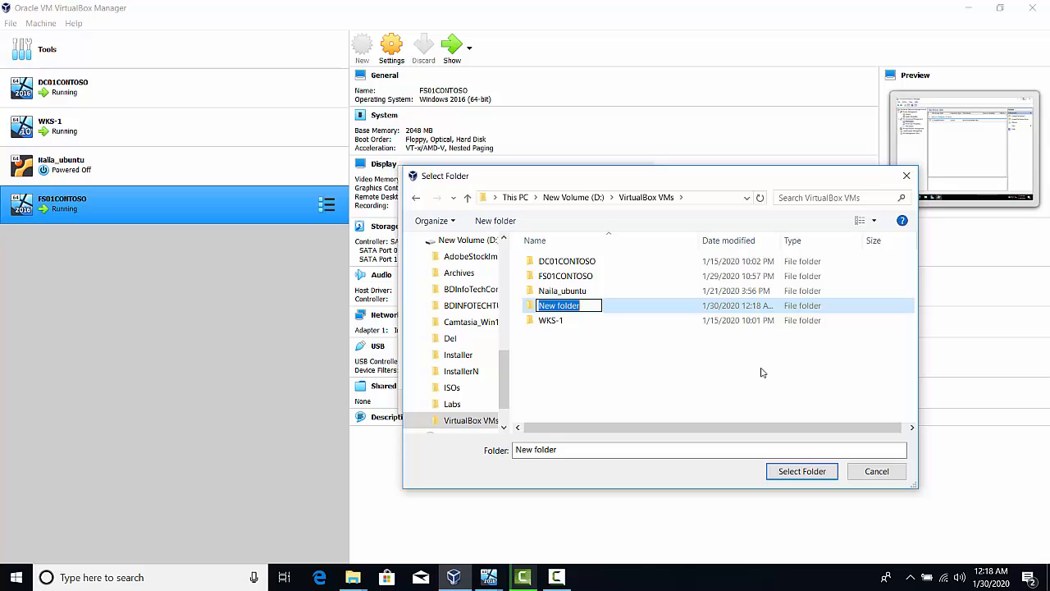
pyautogui.write('IIS01')
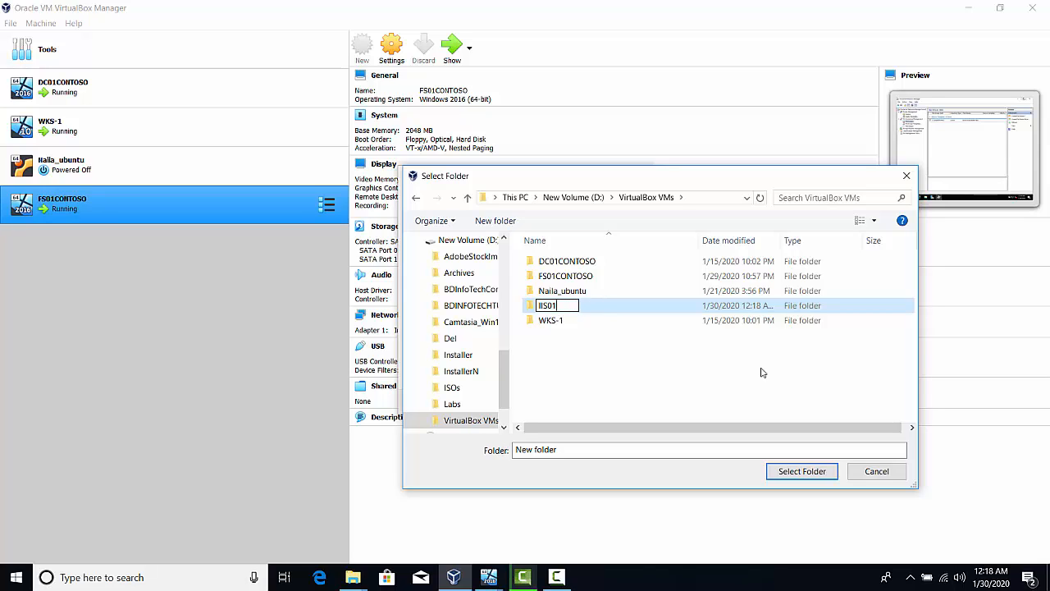
pyautogui.write('CONTOSO')
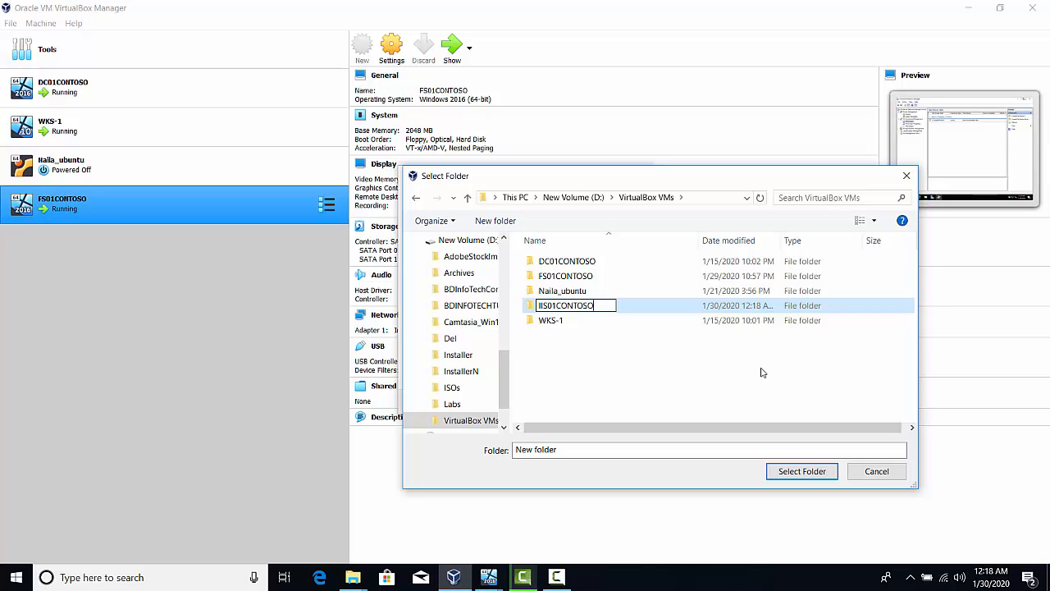
pyautogui.press('Return')
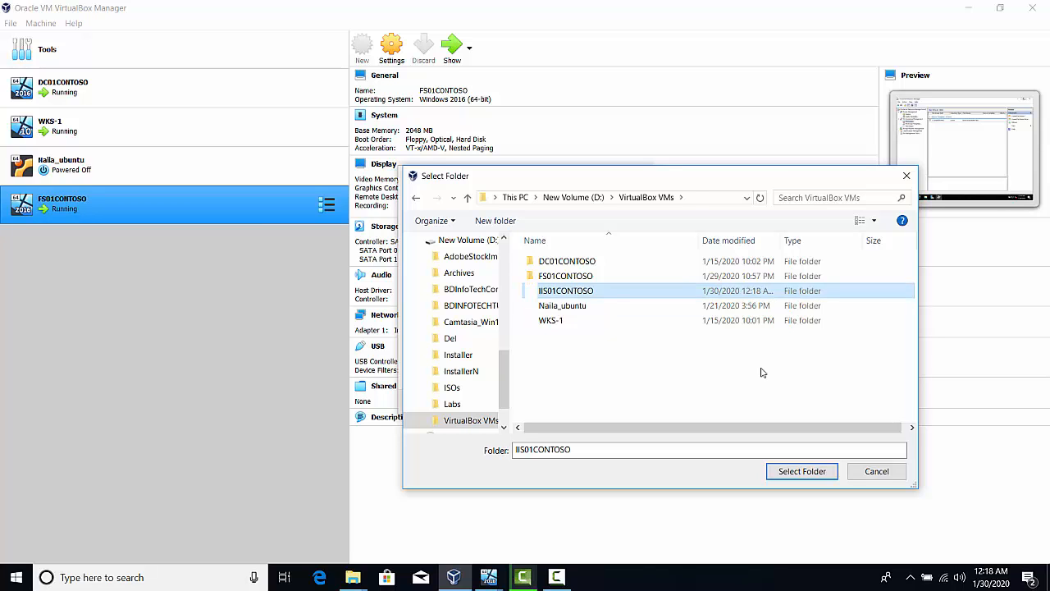
pyautogui.press('Return')
pyautogui.click(783, 471)
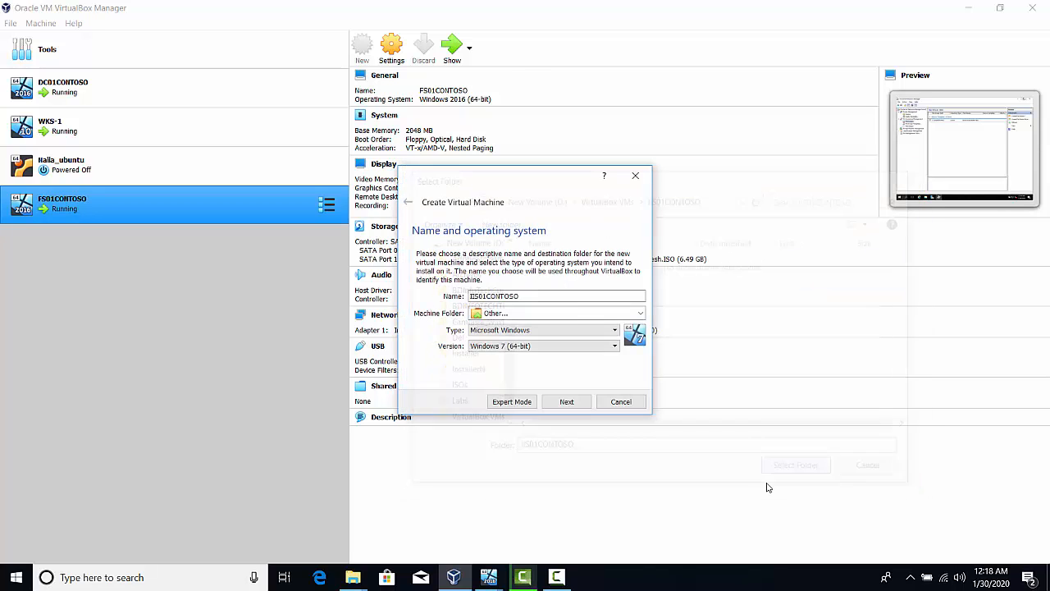
# Set the operating system version to Windows 2016 (64-bit) and accept the 2048 MB memory size
pyautogui.click(552, 346)
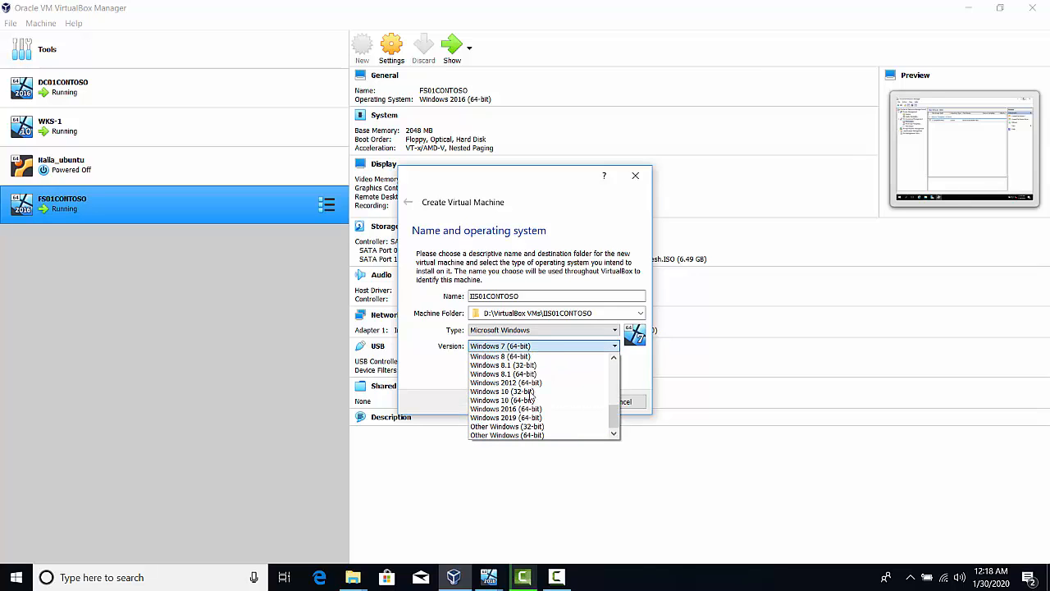
pyautogui.click(533, 410)
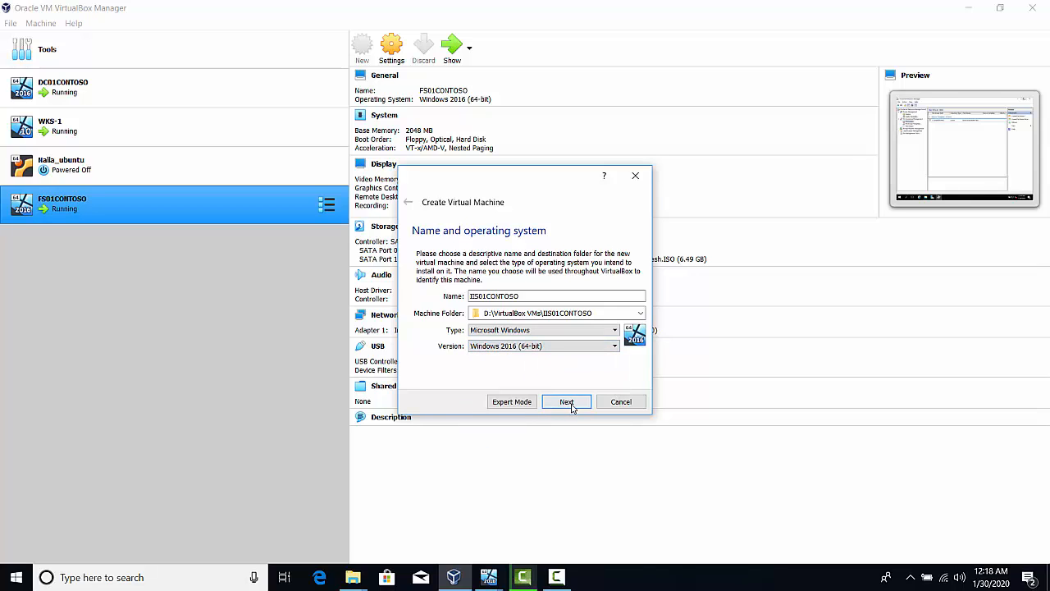
pyautogui.click(573, 404)
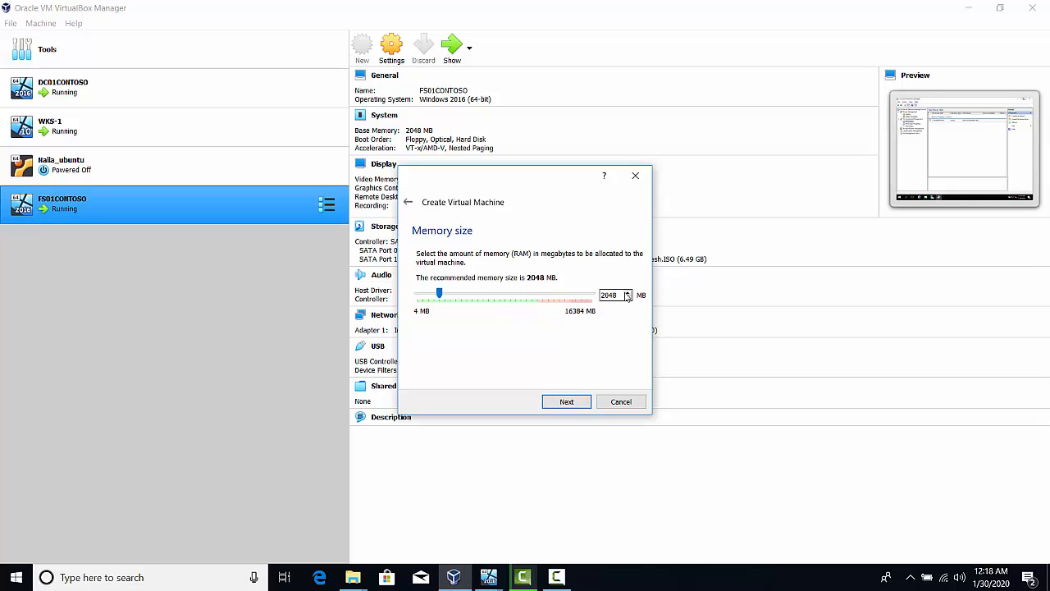
pyautogui.click(572, 403)
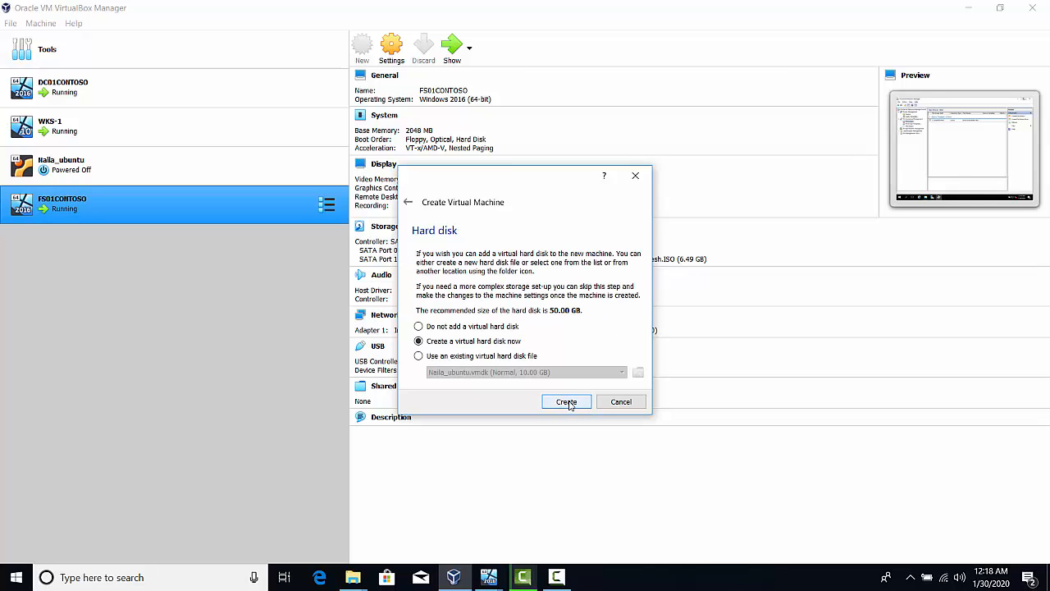
# Create a dynamically allocated 50 GB VMDK virtual hard disk for the new machine in the proposed location
pyautogui.click(566, 405)
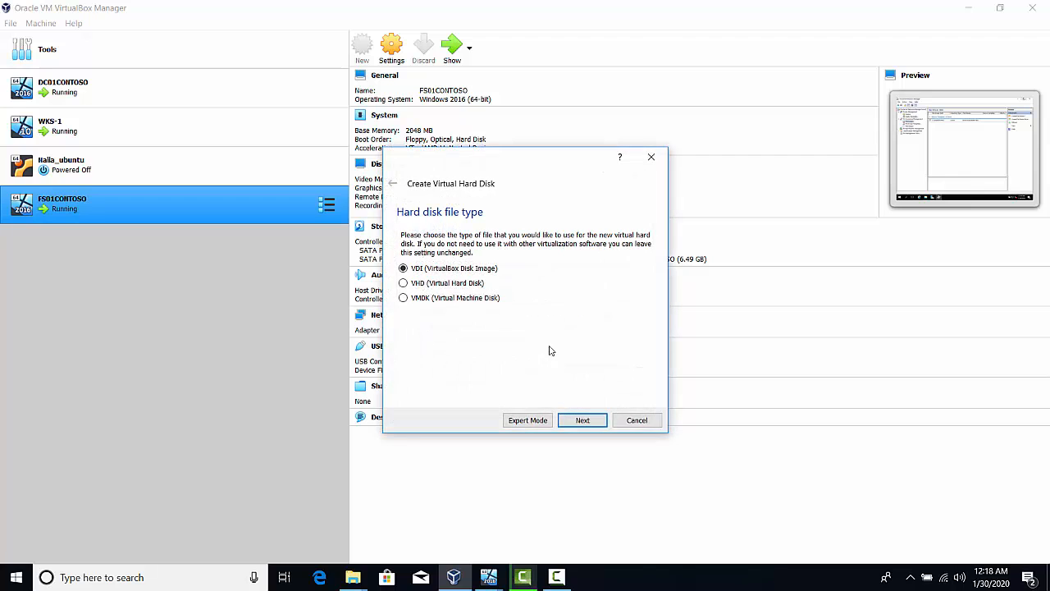
pyautogui.click(403, 298)
pyautogui.click(575, 421)
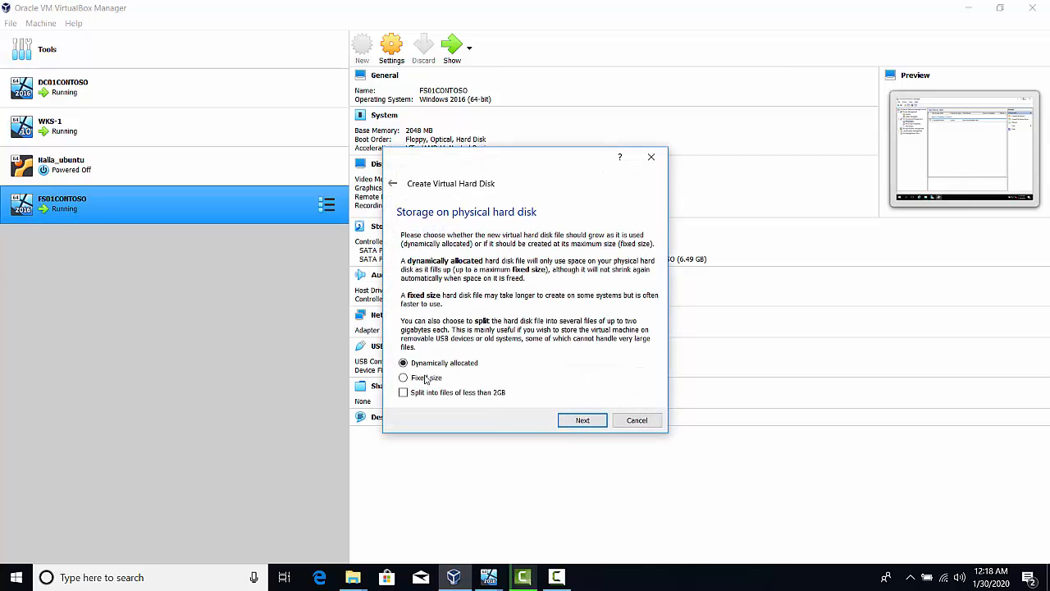
pyautogui.click(581, 420)
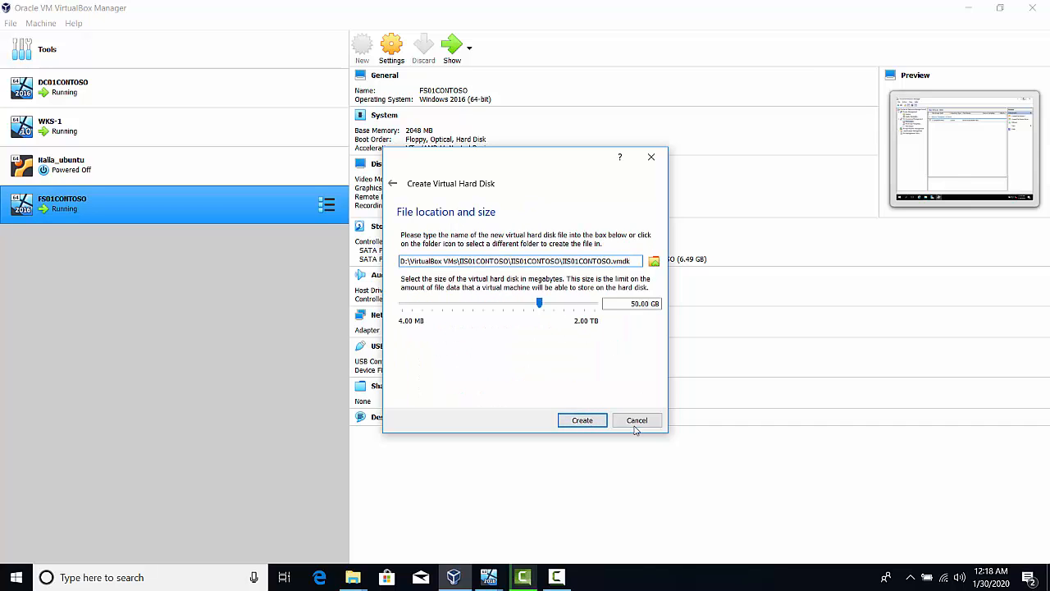
pyautogui.click(581, 422)
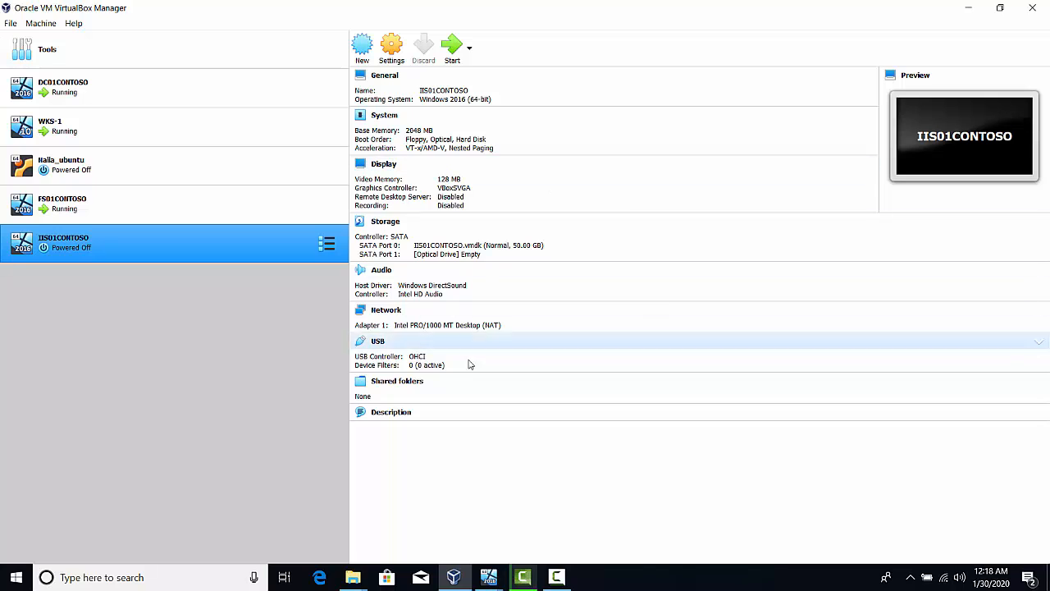
# Attach network adapter 1 of IIS01CONTOSO to Bridged Adapter and save the settings
pyautogui.click(383, 310)
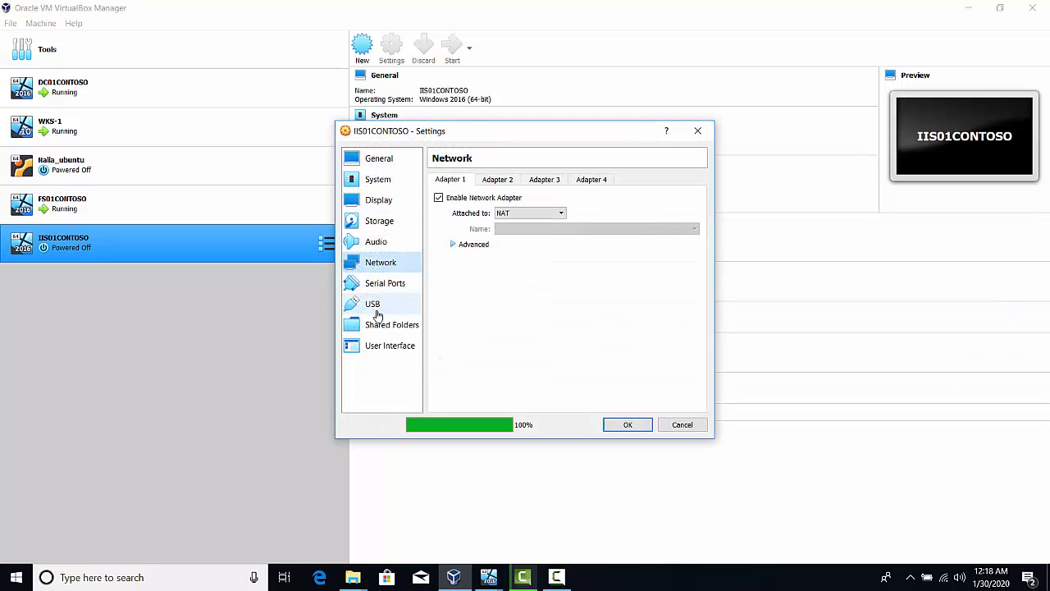
pyautogui.click(529, 213)
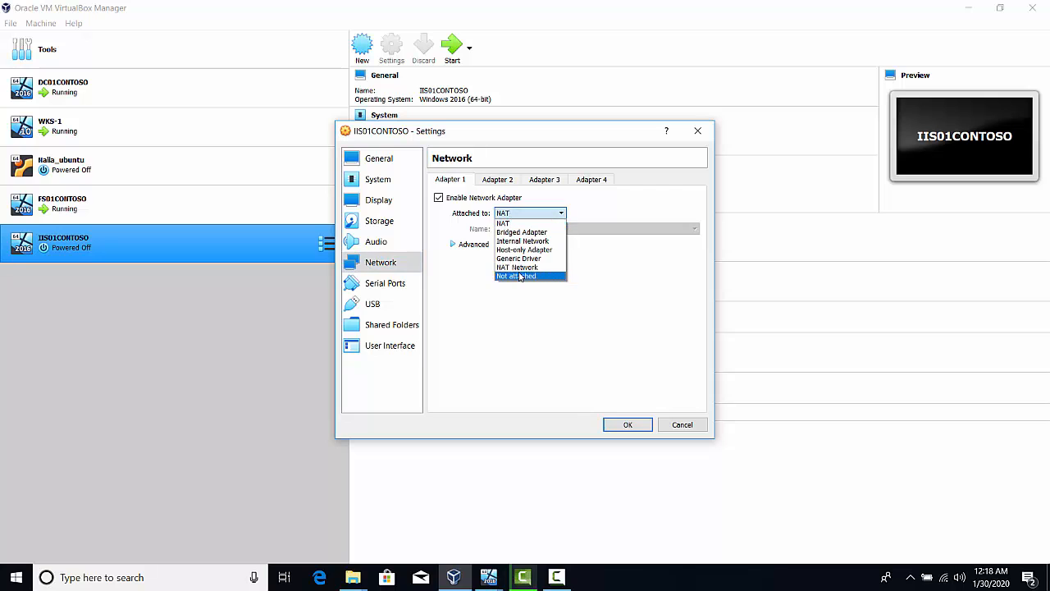
pyautogui.click(525, 232)
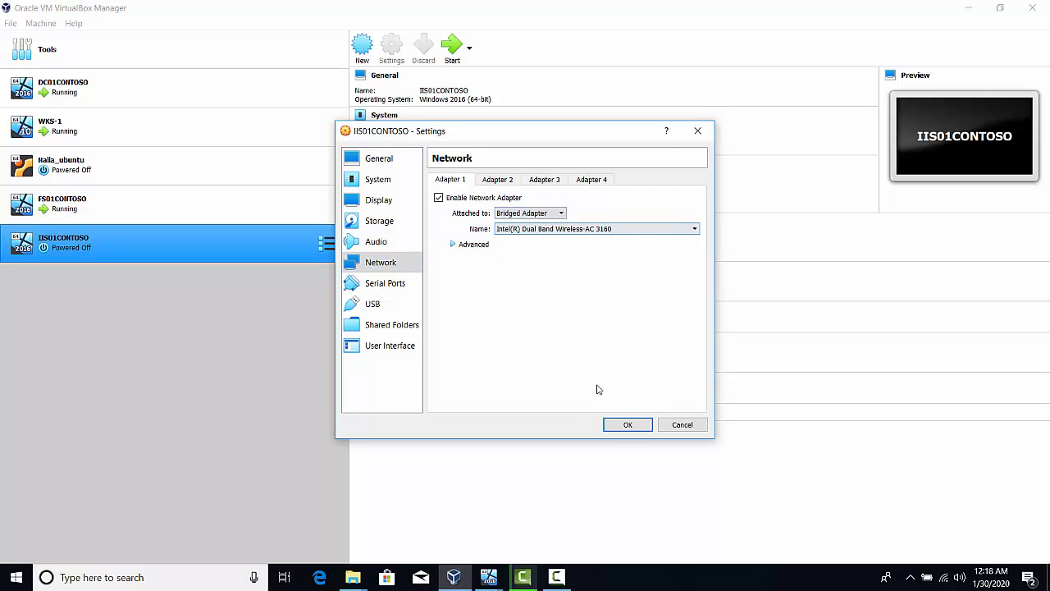
pyautogui.click(629, 426)
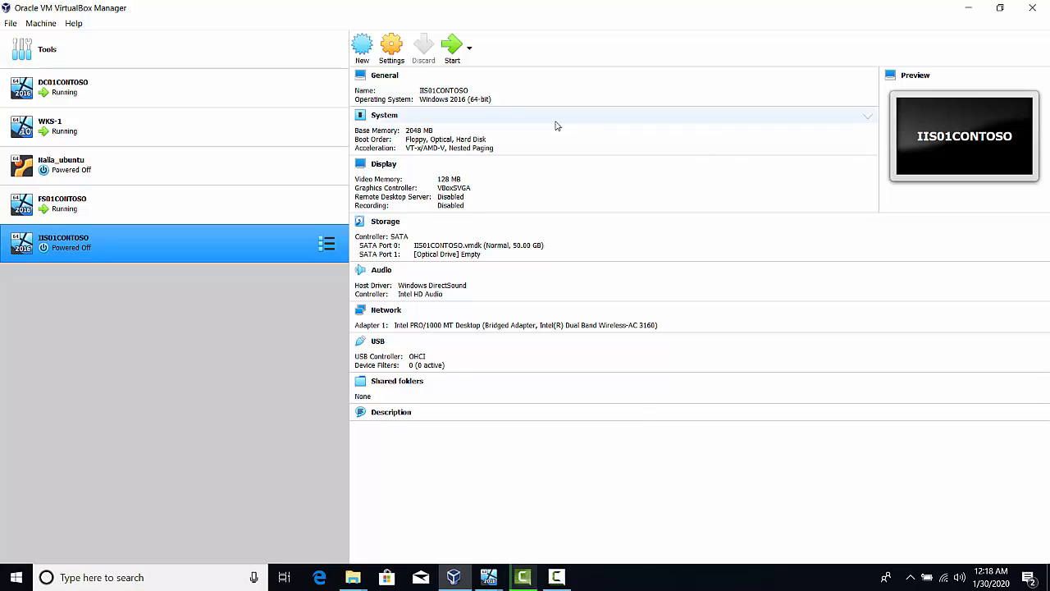
# Start IIS01CONTOSO using the attached Windows_Server_2016_Datacenter_EVAL_en-us_14393_refresh.ISO without a warning sign as the start-up disk
pyautogui.click(454, 51)
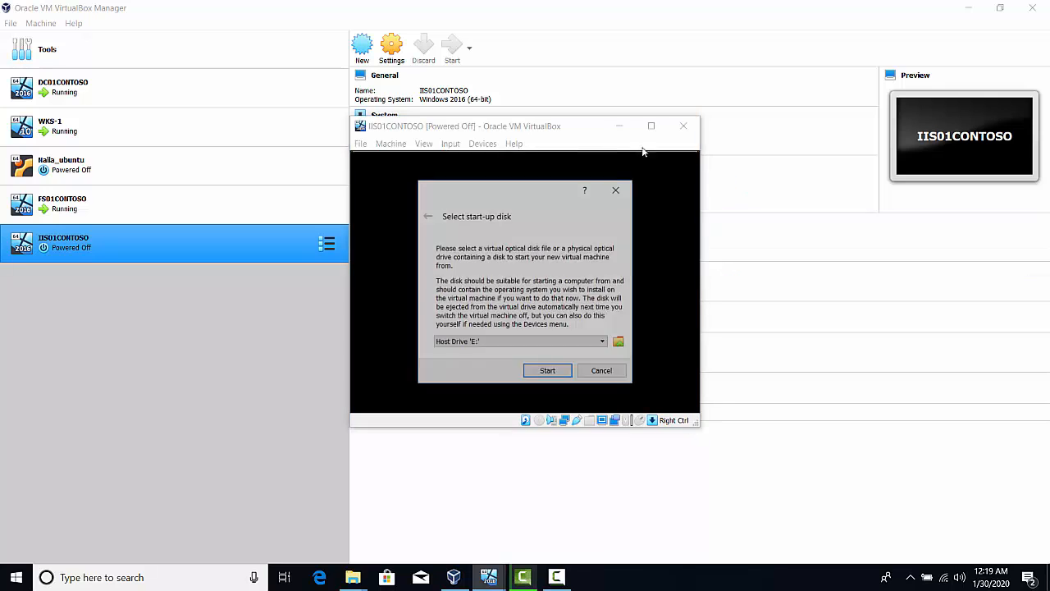
pyautogui.click(619, 342)
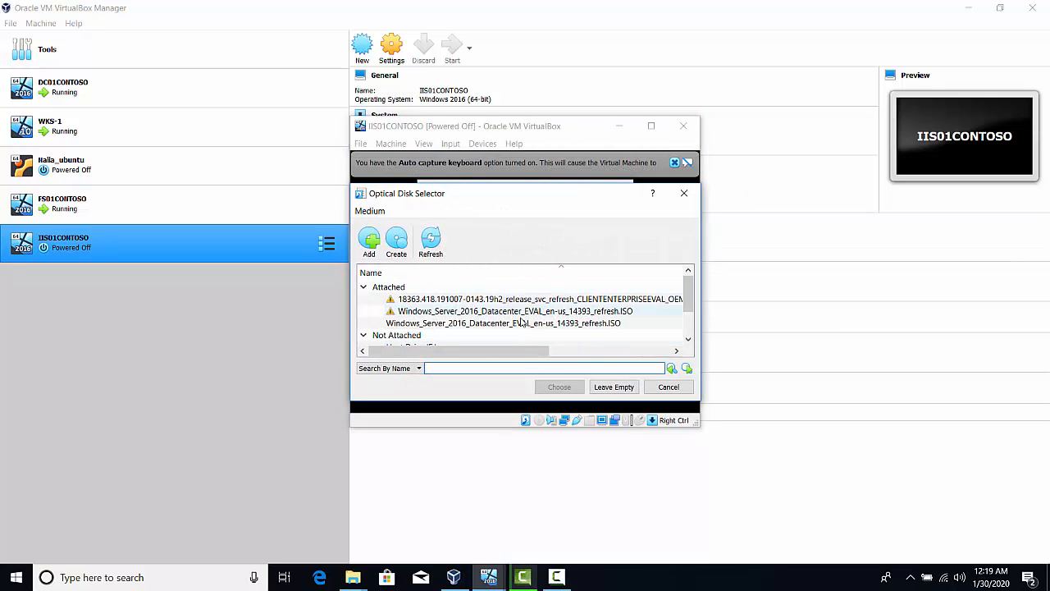
pyautogui.click(483, 325)
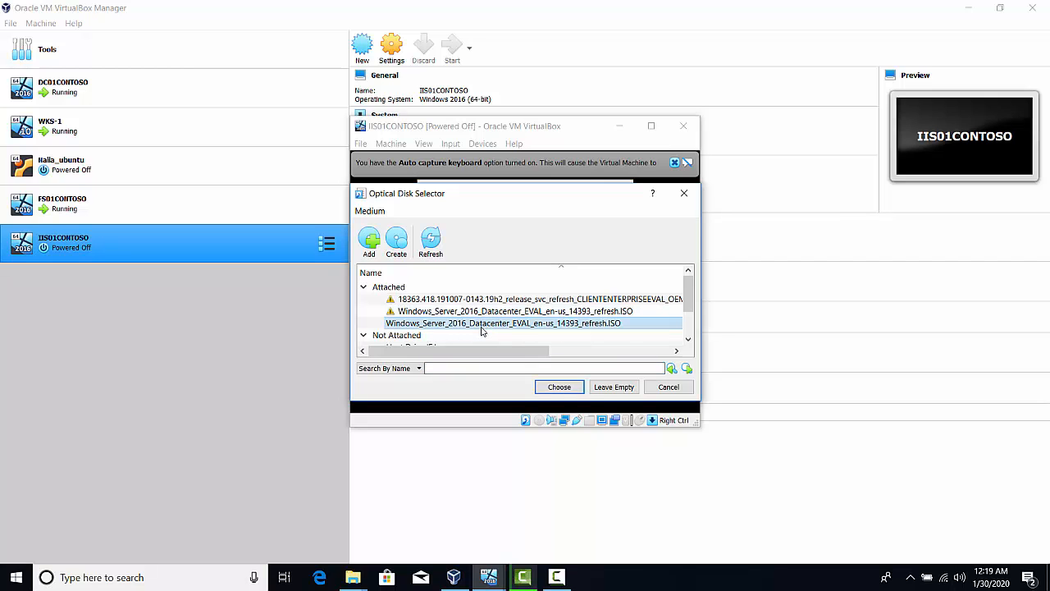
pyautogui.click(562, 389)
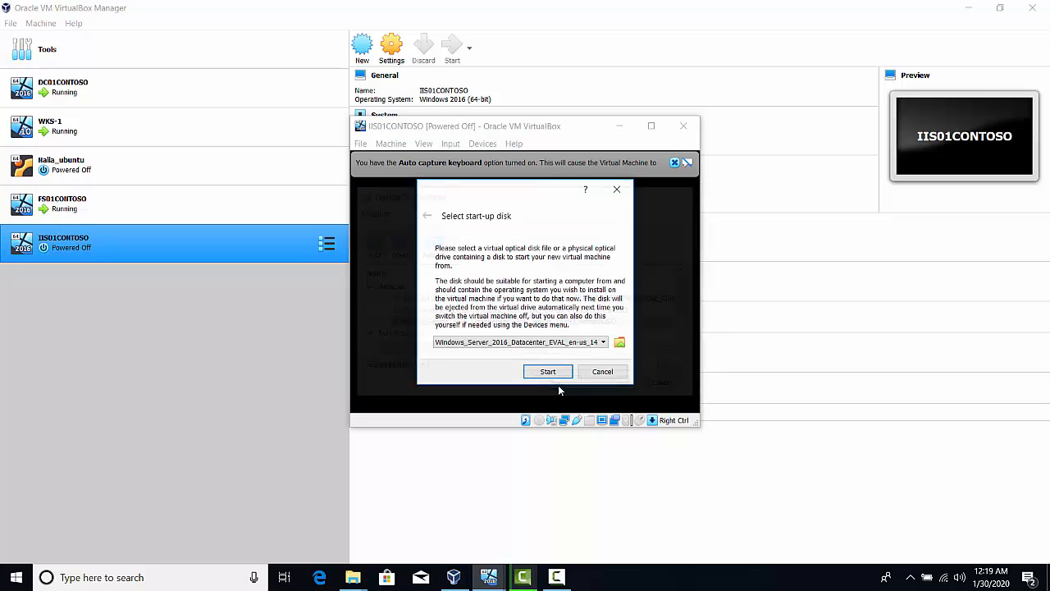
pyautogui.click(554, 373)
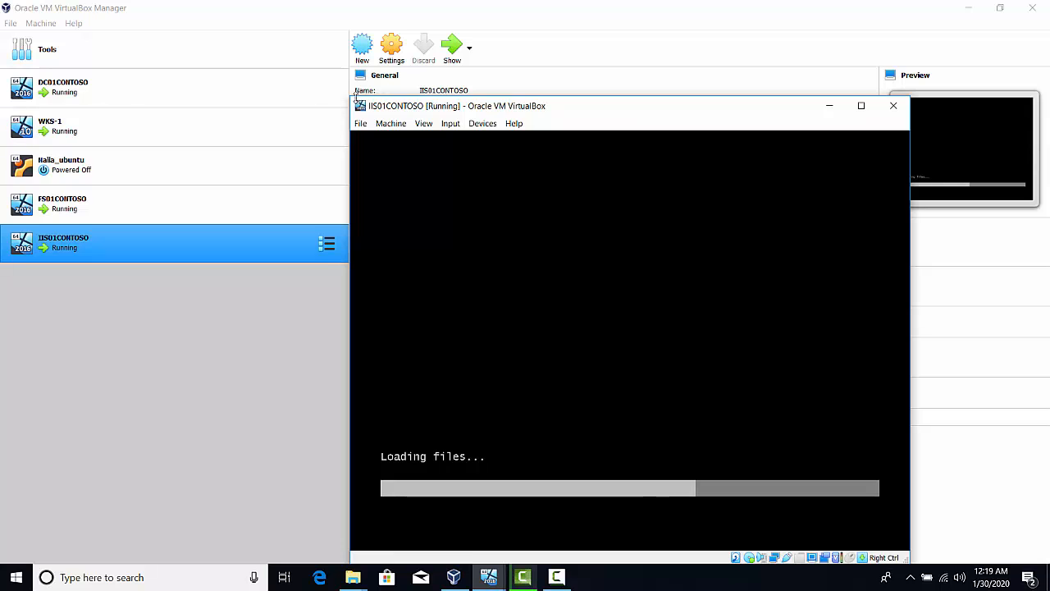
# Enlarge the virtual machine window and begin the Windows Server 2016 installation with English (United States) and US keyboard settings
pyautogui.moveTo(350, 96); pyautogui.dragTo(248, 45)
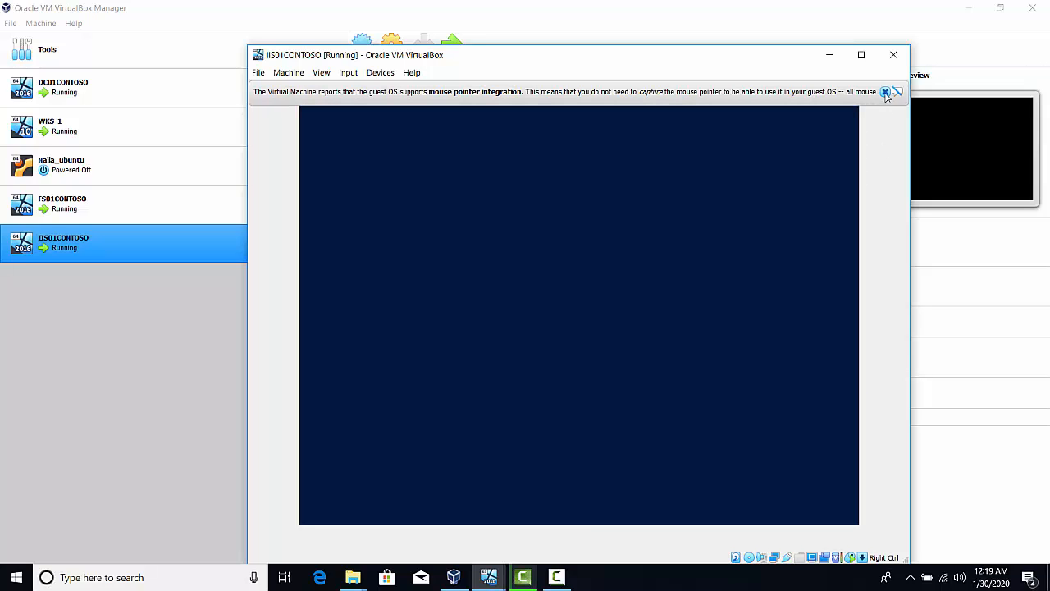
pyautogui.click(885, 91)
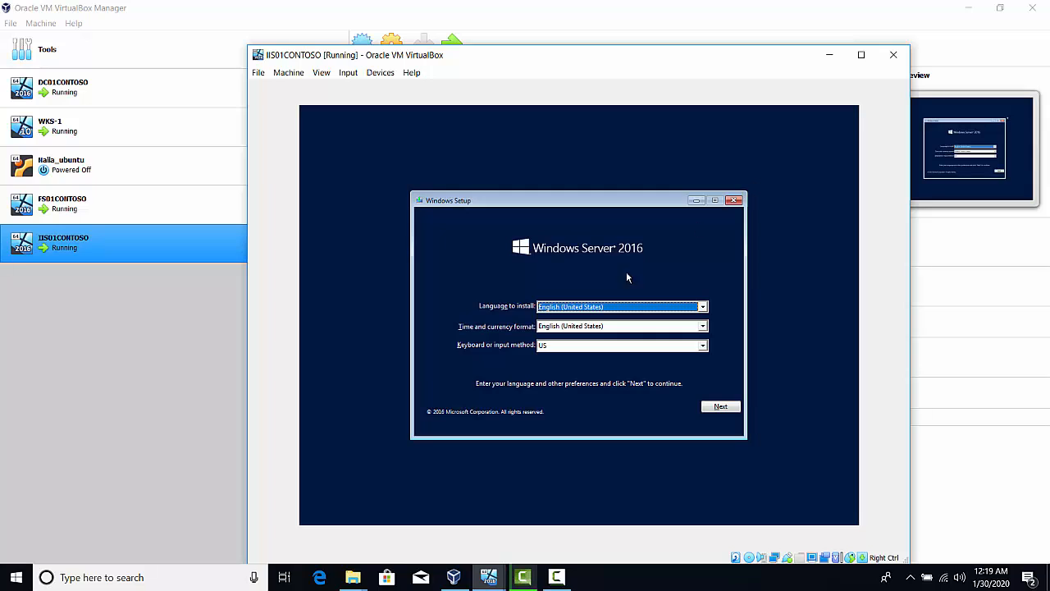
pyautogui.click(726, 407)
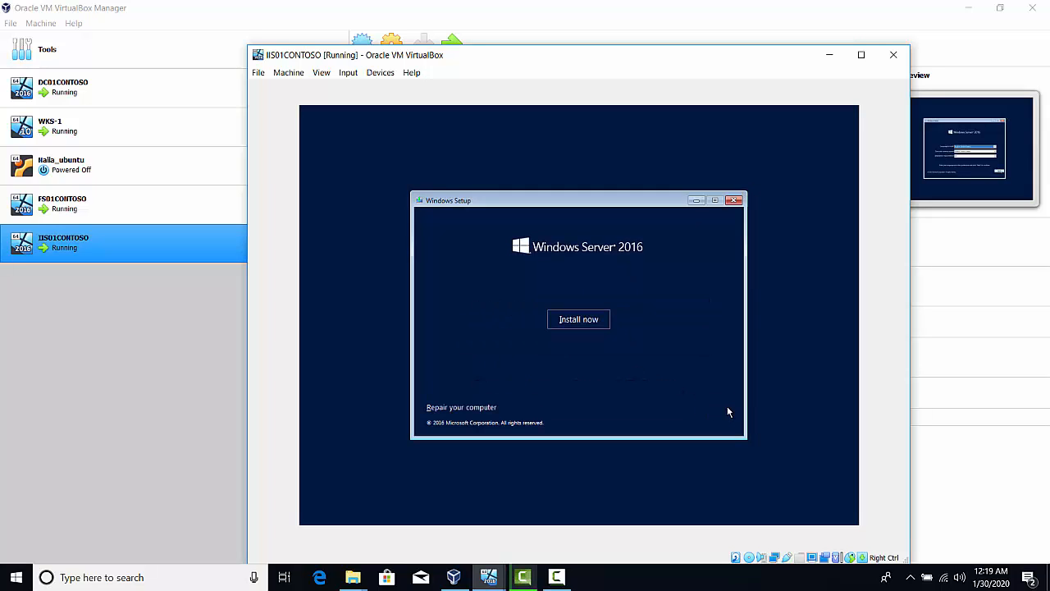
pyautogui.click(586, 319)
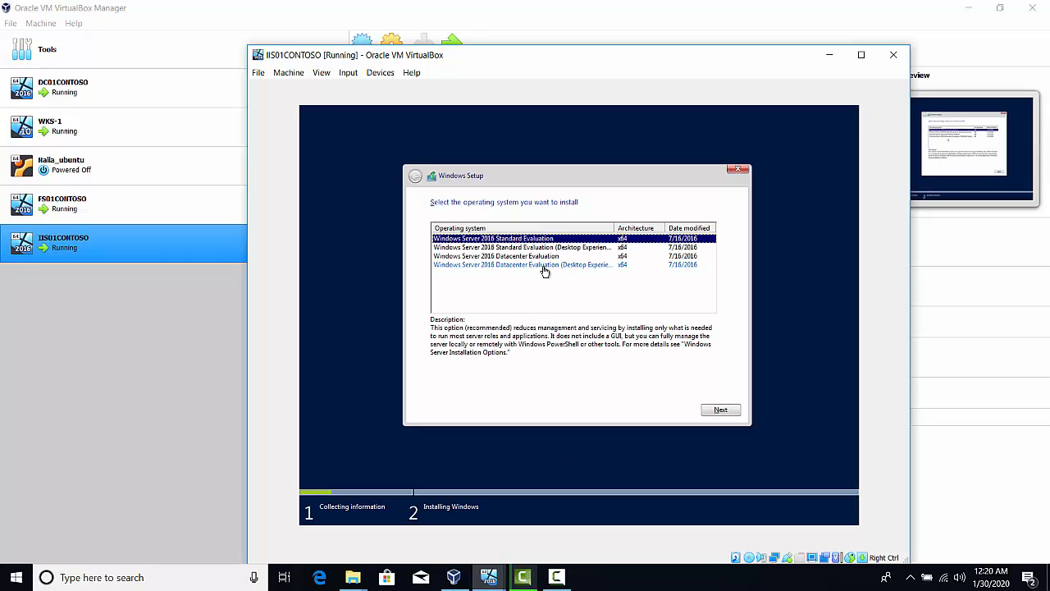
# Accept the license terms and start a custom installation of Windows Server 2016 Datacenter Evaluation (Desktop Experience) on Drive 0 Unallocated Space
pyautogui.click(553, 265)
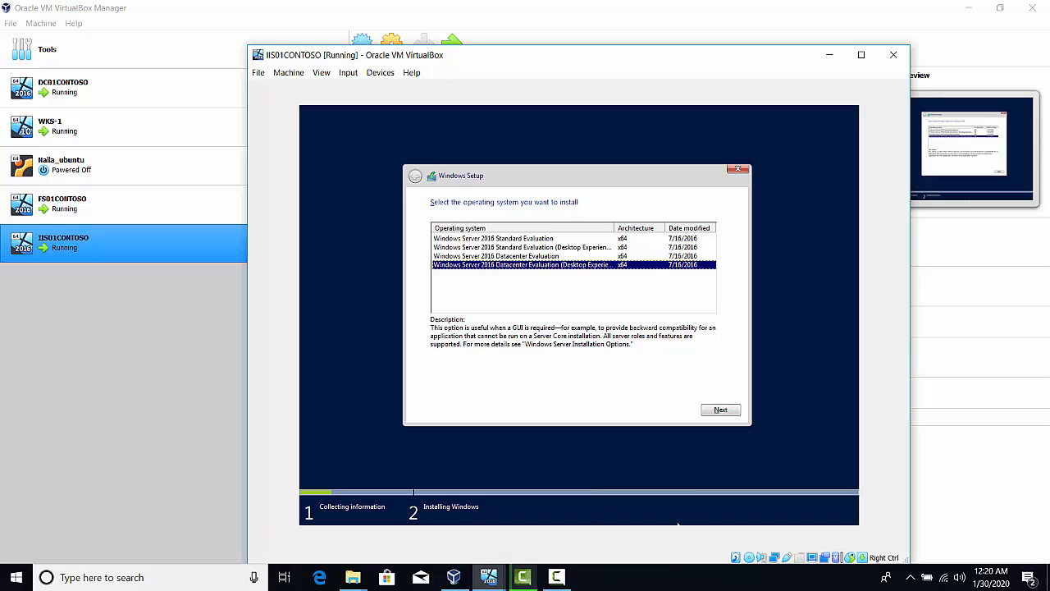
pyautogui.click(709, 410)
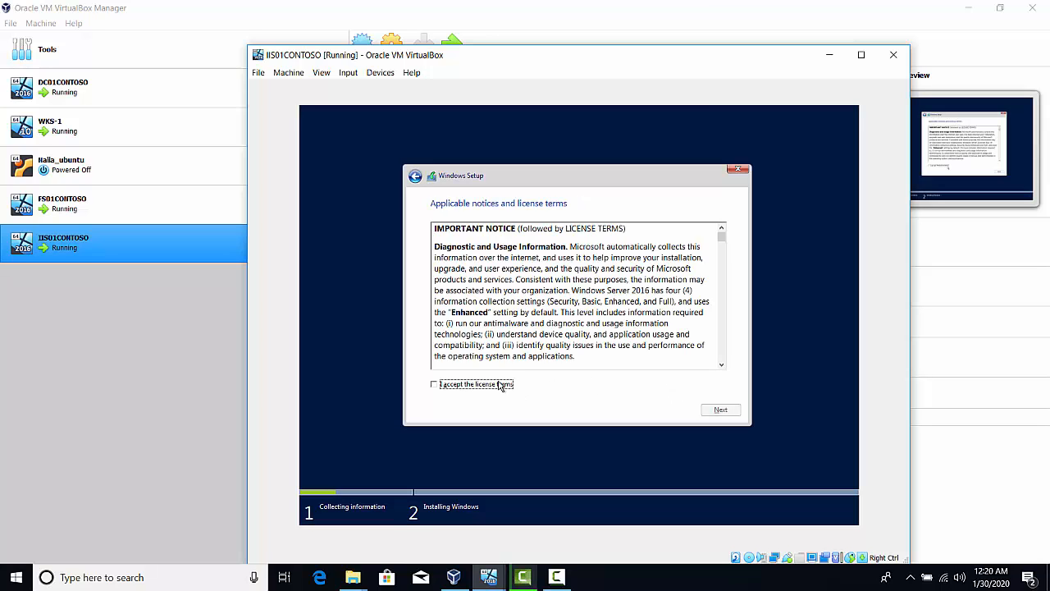
pyautogui.click(500, 385)
pyautogui.click(709, 414)
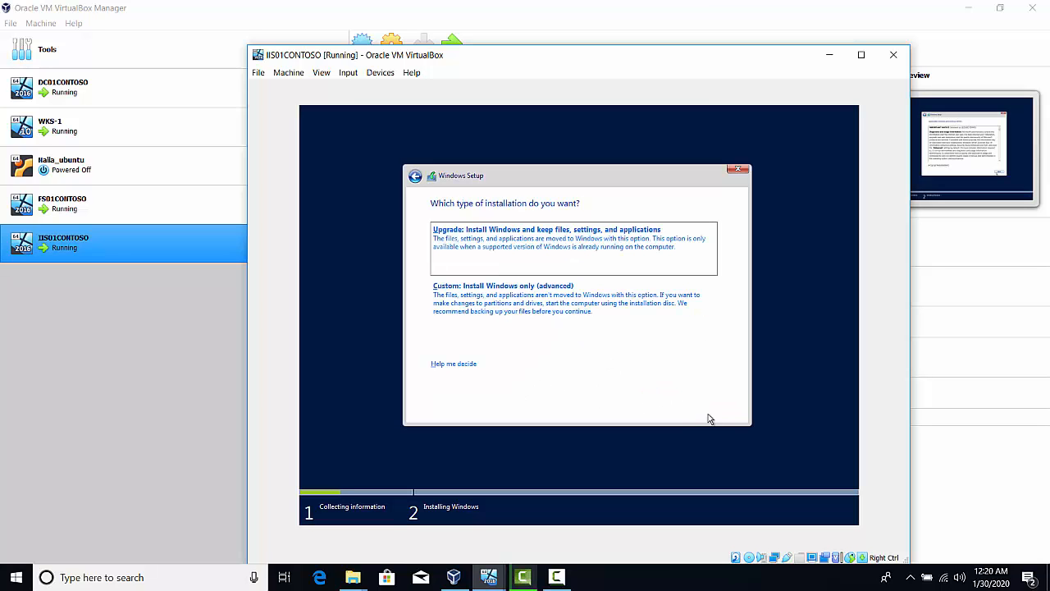
pyautogui.click(531, 299)
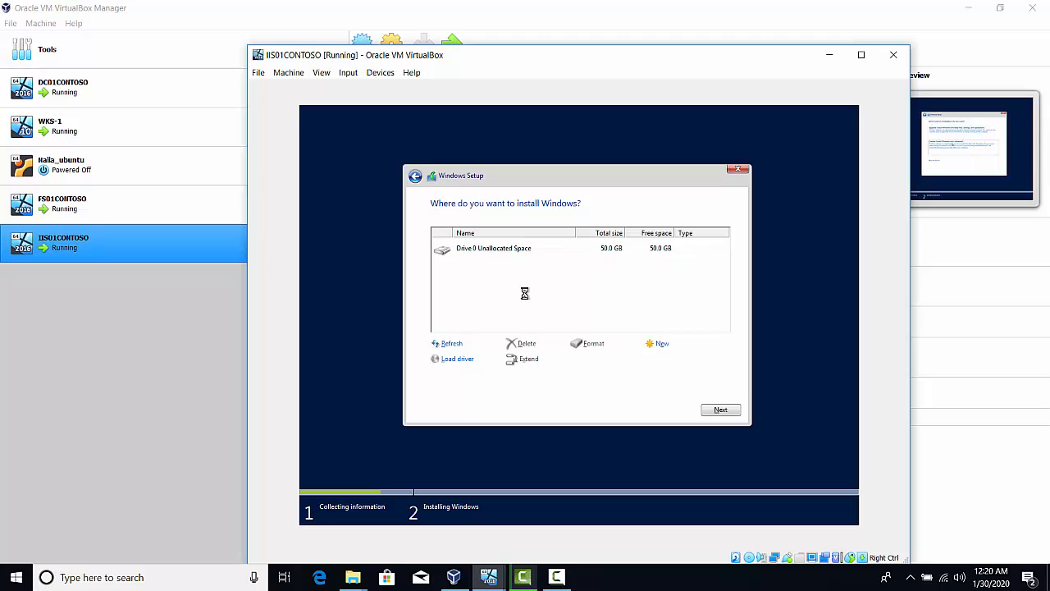
pyautogui.click(726, 414)
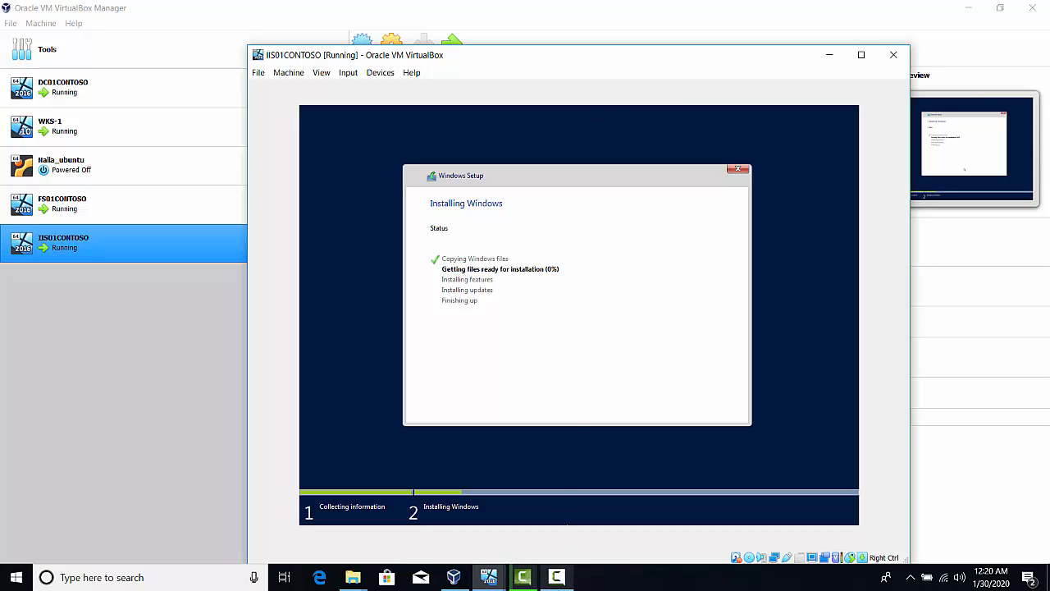
pyautogui.click(557, 577)
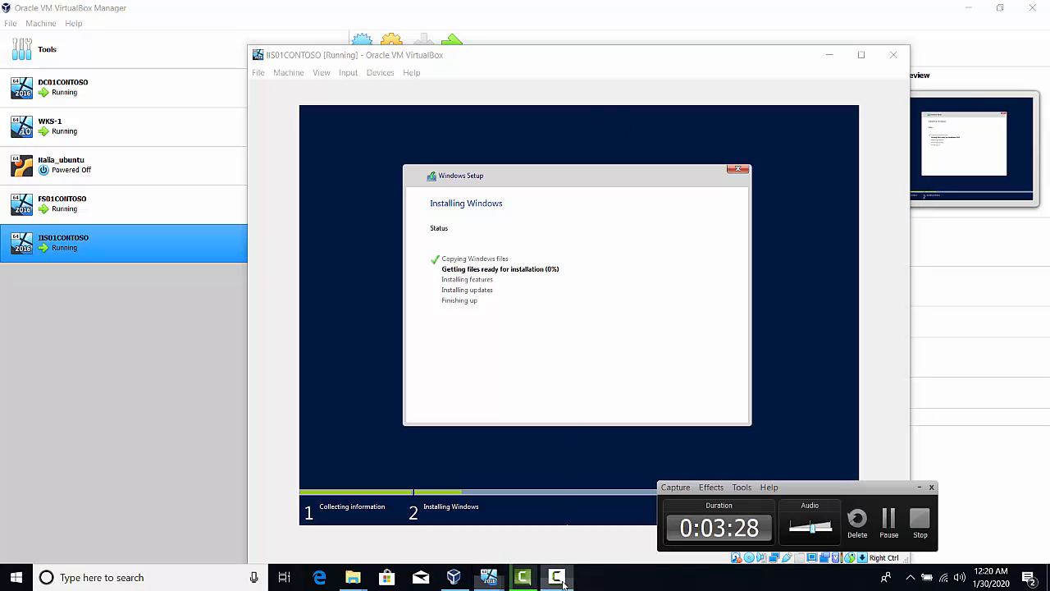
pyautogui.click(889, 518)
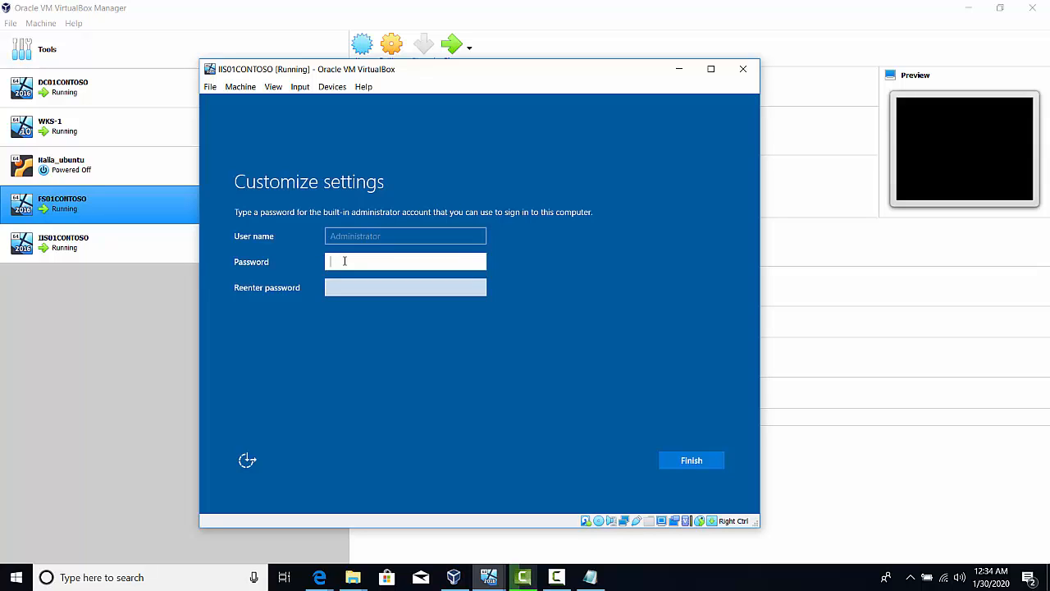
# Enter and re-enter the password for the built-in Administrator account and finish customizing the settings
pyautogui.write('P')
pyautogui.write('•••••••')
pyautogui.press('Tab')
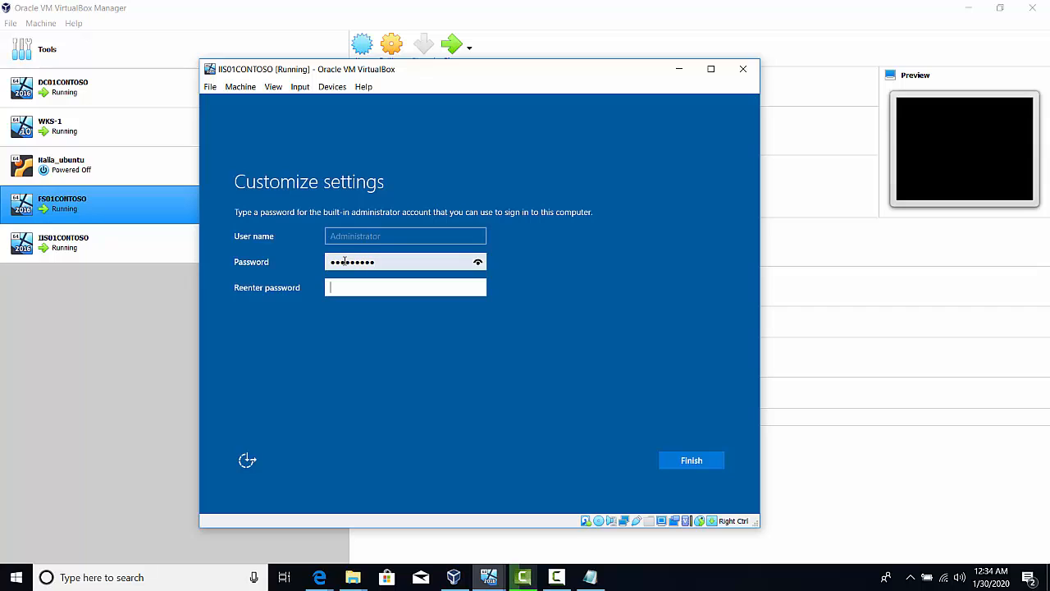
pyautogui.write('P')
pyautogui.press('Return')
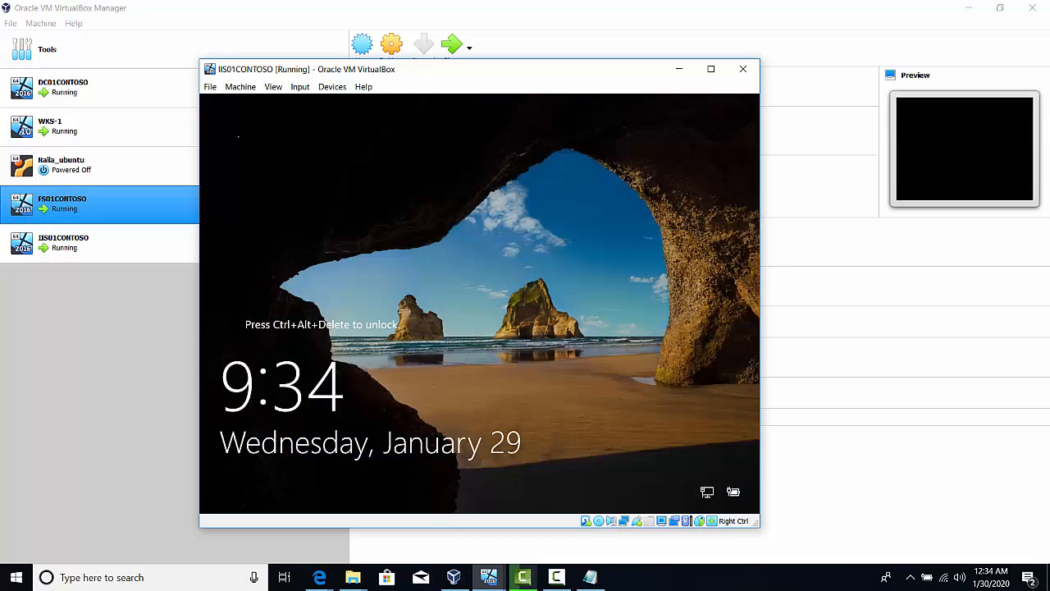
# Send Ctrl-Alt-Del to the virtual machine and sign in as Administrator with the account password
pyautogui.click(288, 92)
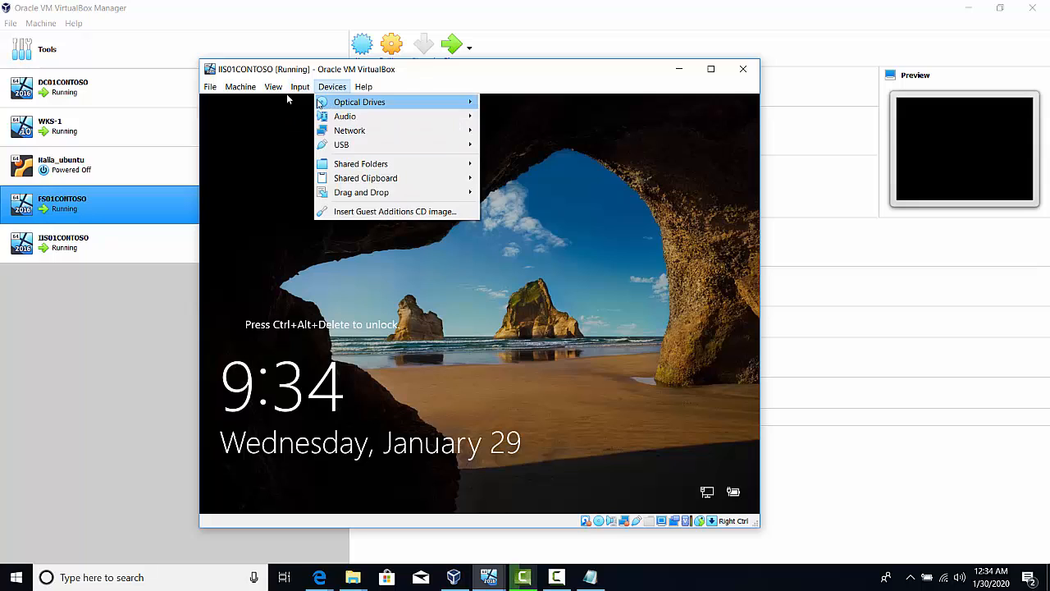
pyautogui.moveTo(376, 104)
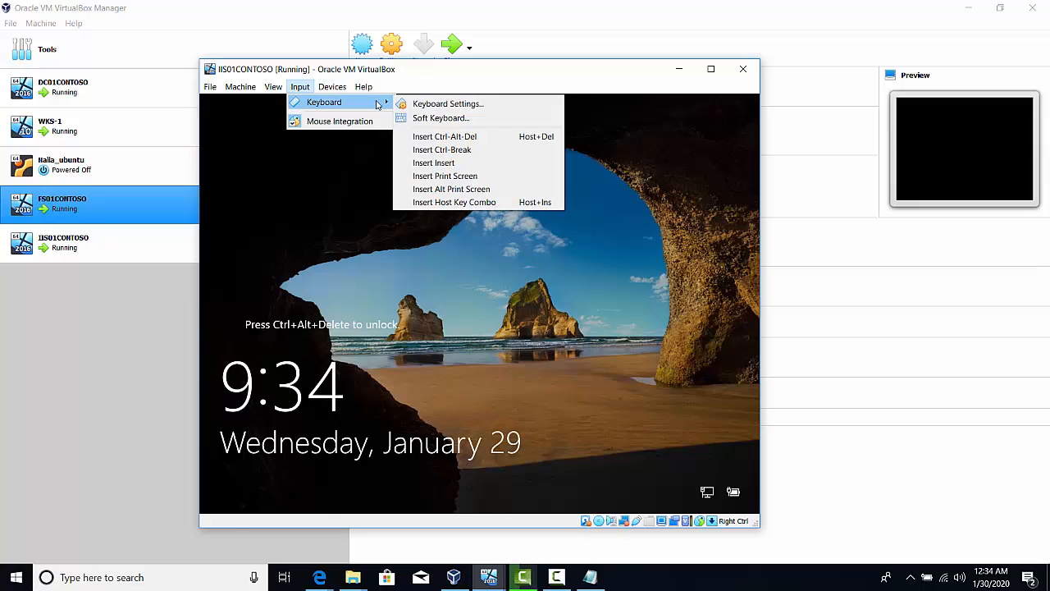
pyautogui.click(443, 136)
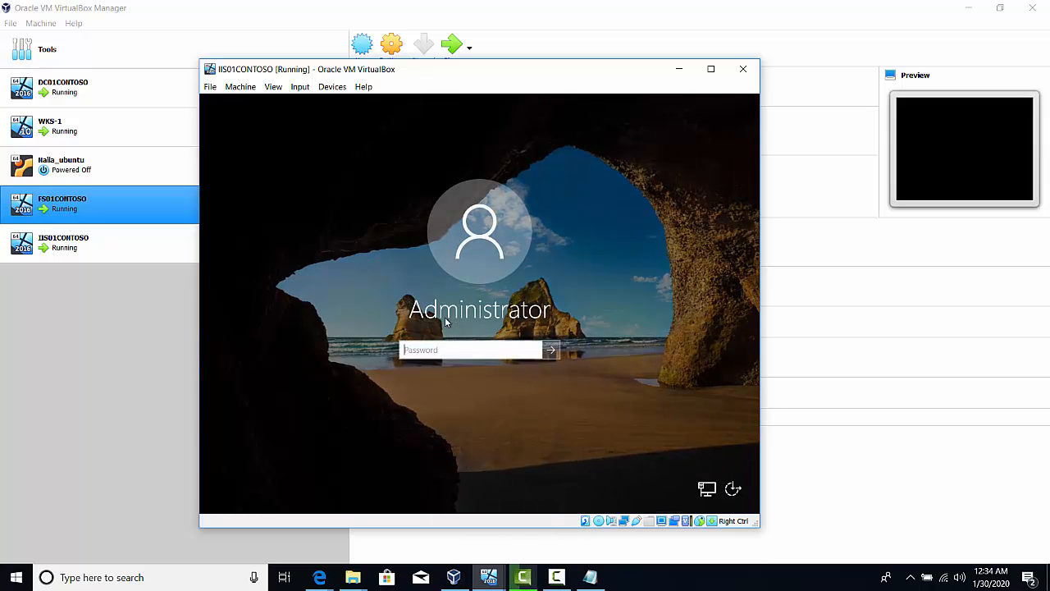
pyautogui.write('••')
pyautogui.press('Return')
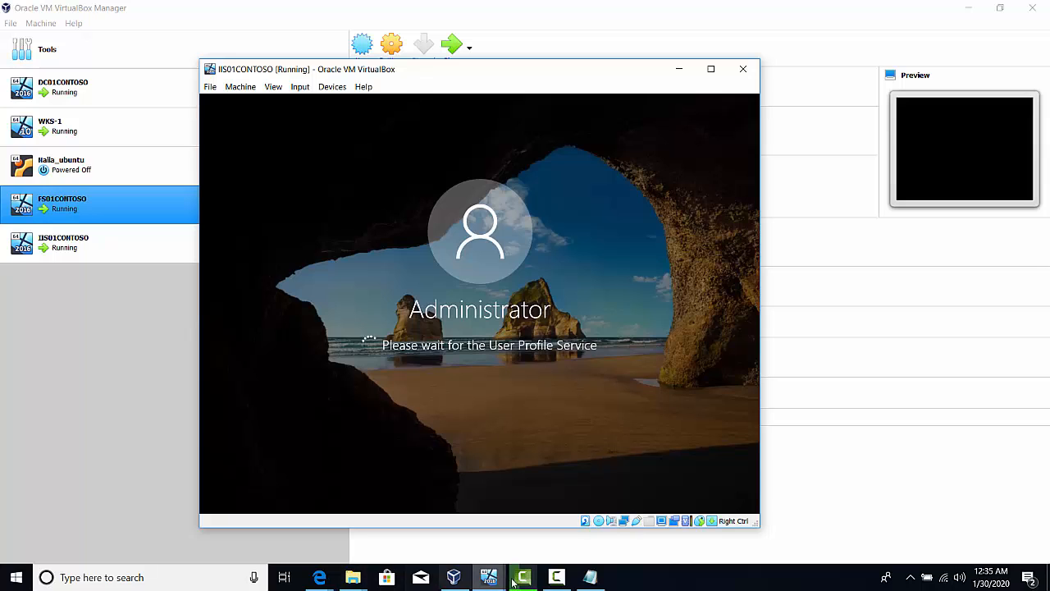
pyautogui.click(557, 576)
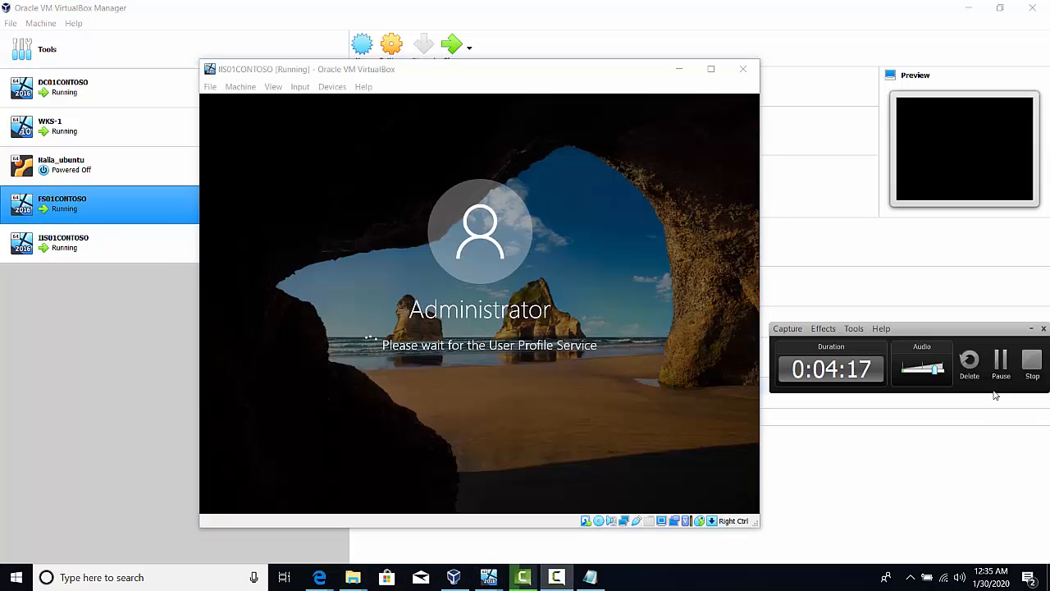
pyautogui.click(1002, 365)
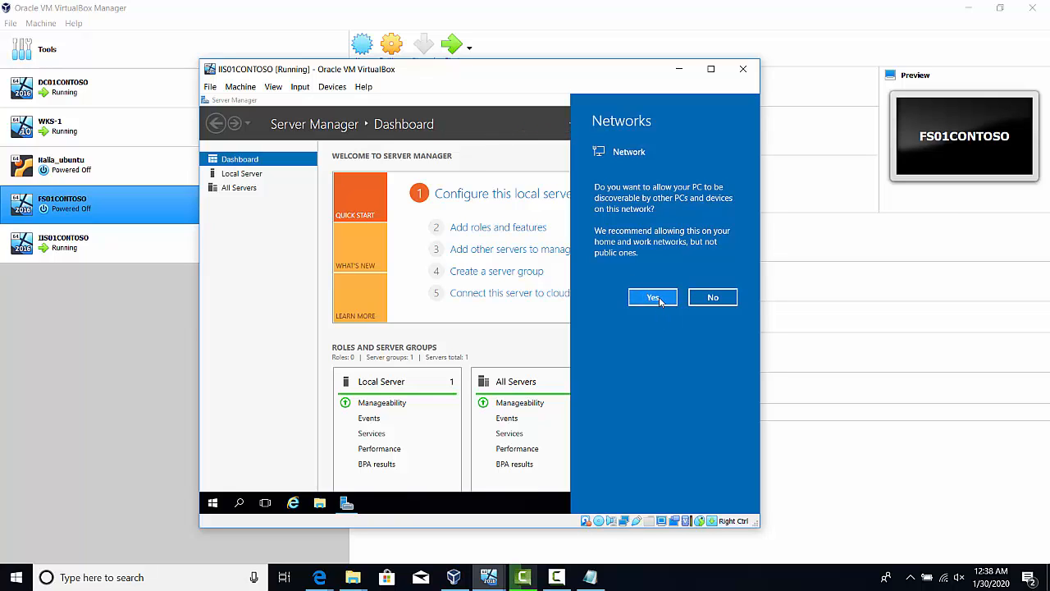
# Allow the server to be discoverable on the network and display the Local Server properties in Server Manager
pyautogui.click(654, 299)
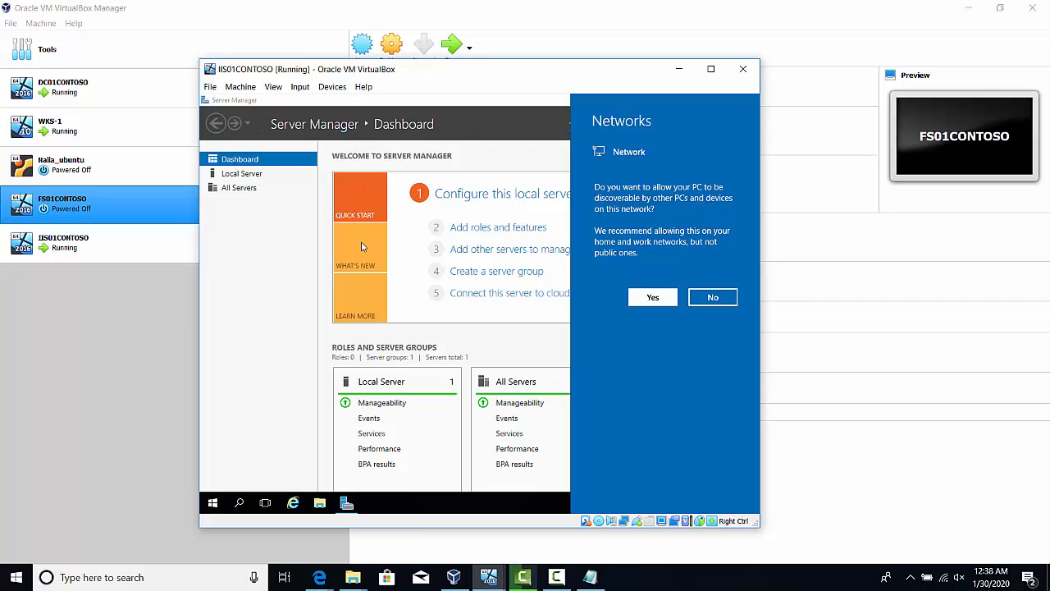
pyautogui.click(231, 173)
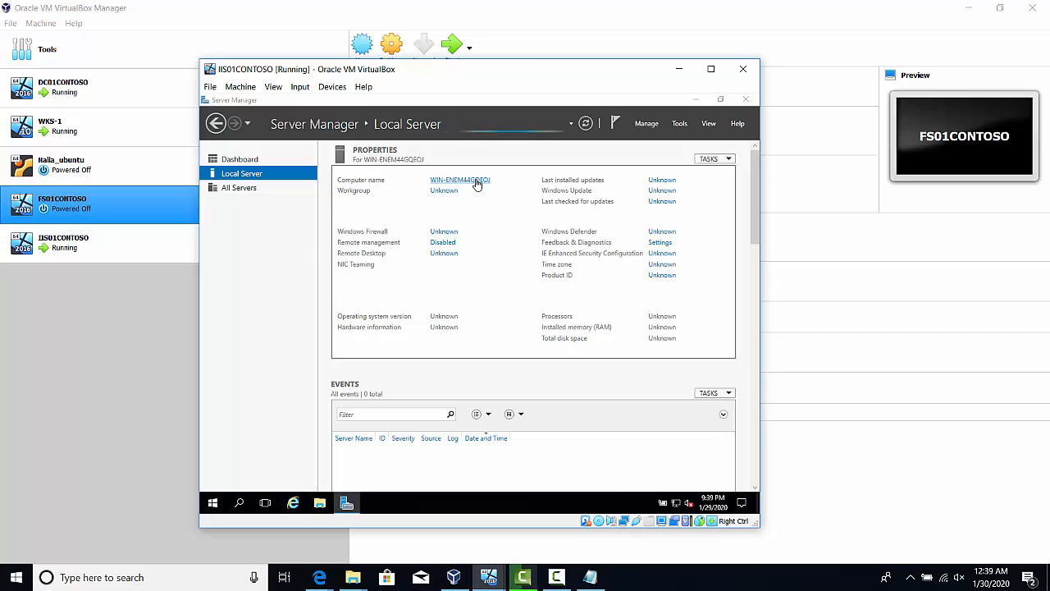
pyautogui.moveTo(554, 580)
pyautogui.click(558, 577)
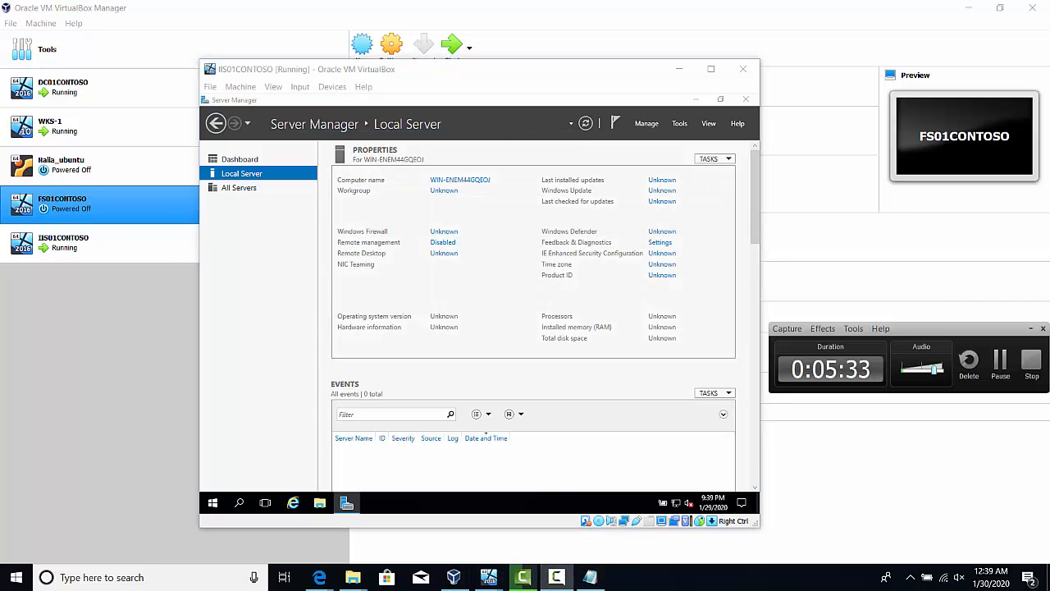
pyautogui.click(1006, 361)
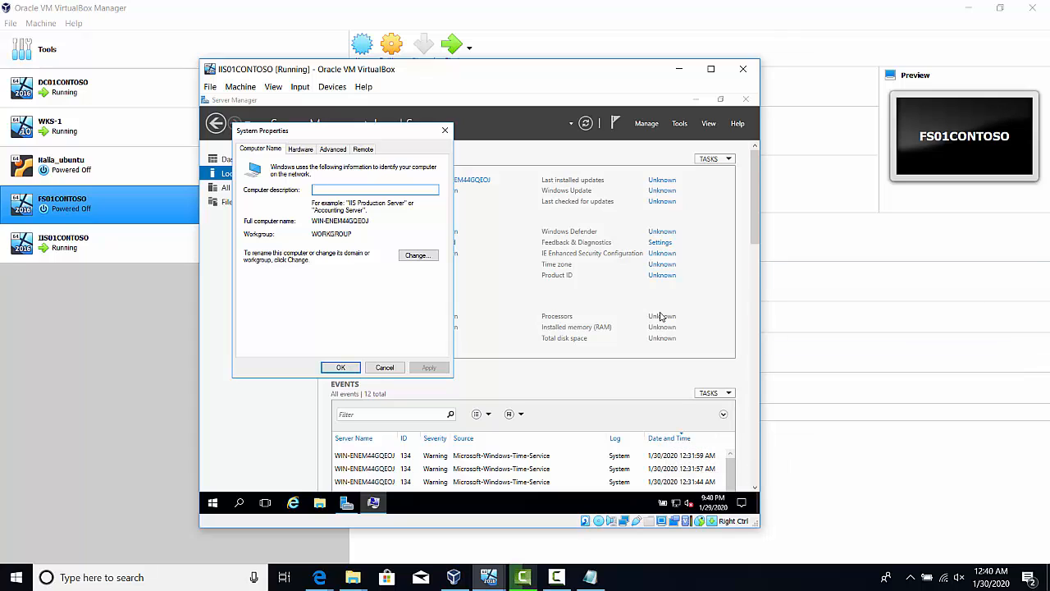
# Rename the server IIS01CONTOSO, keeping it in WORKGROUP, and restart it immediately to apply the change
pyautogui.click(416, 255)
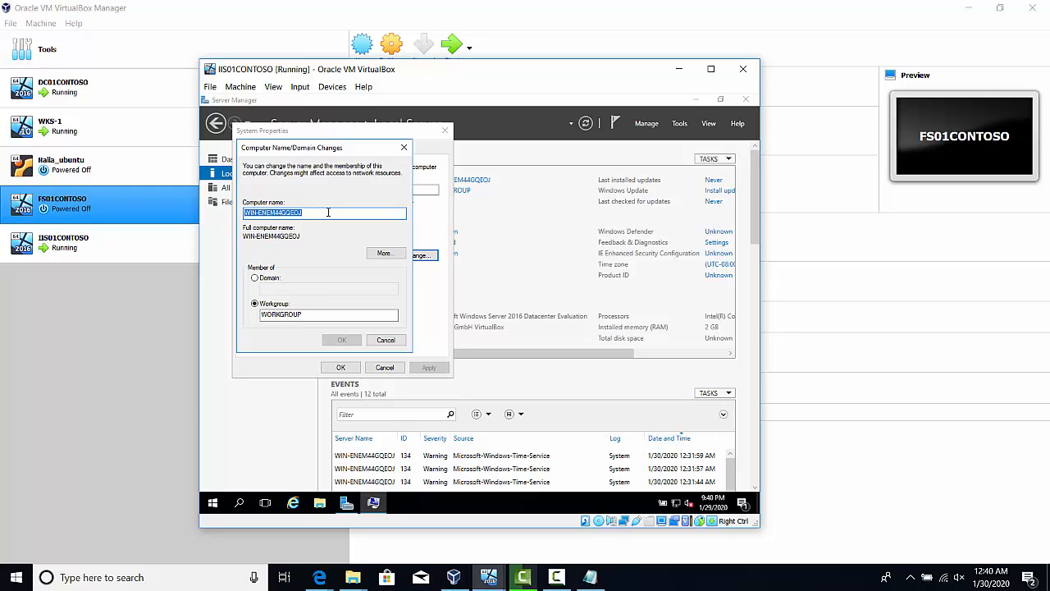
pyautogui.write('IIS')
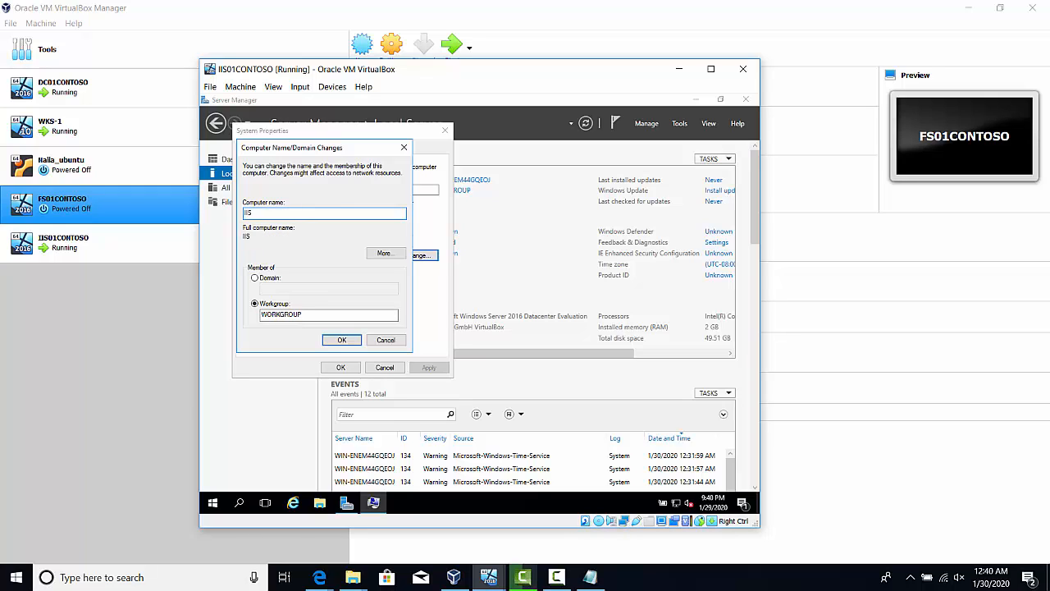
pyautogui.write('01CONTOSO')
pyautogui.click(342, 341)
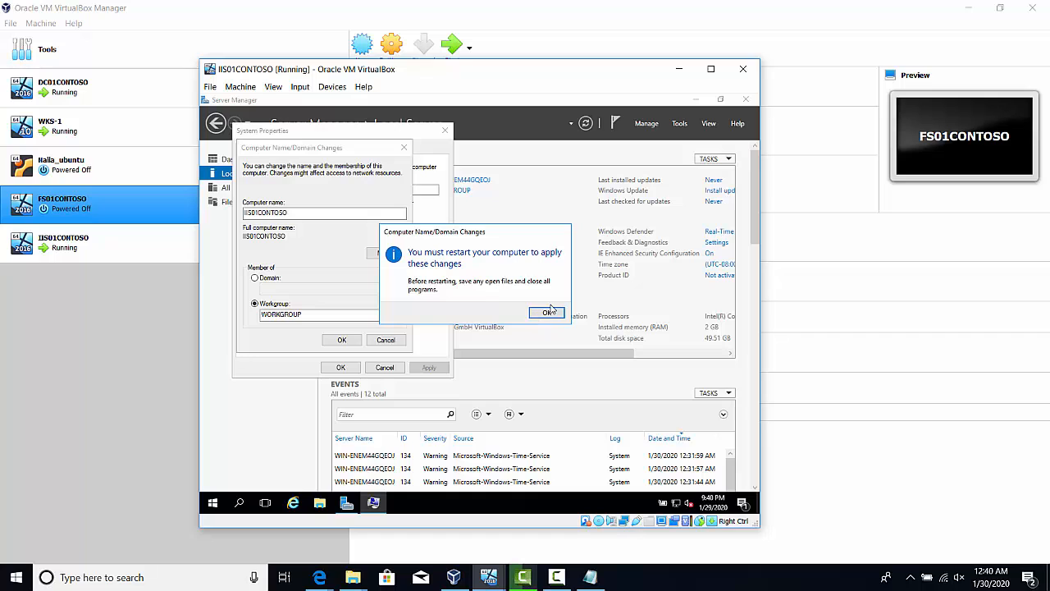
pyautogui.click(543, 316)
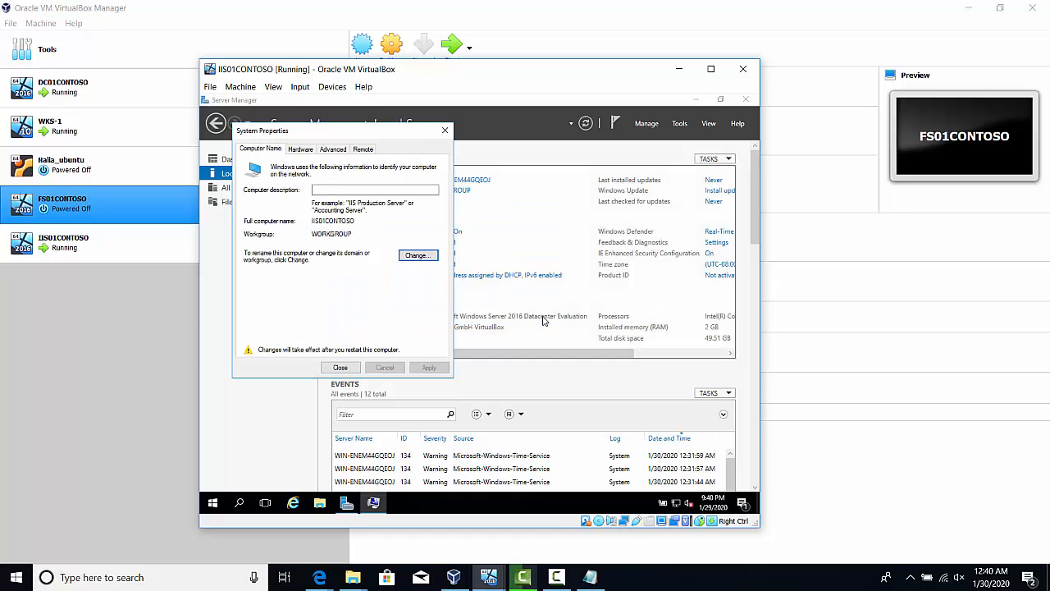
pyautogui.click(353, 369)
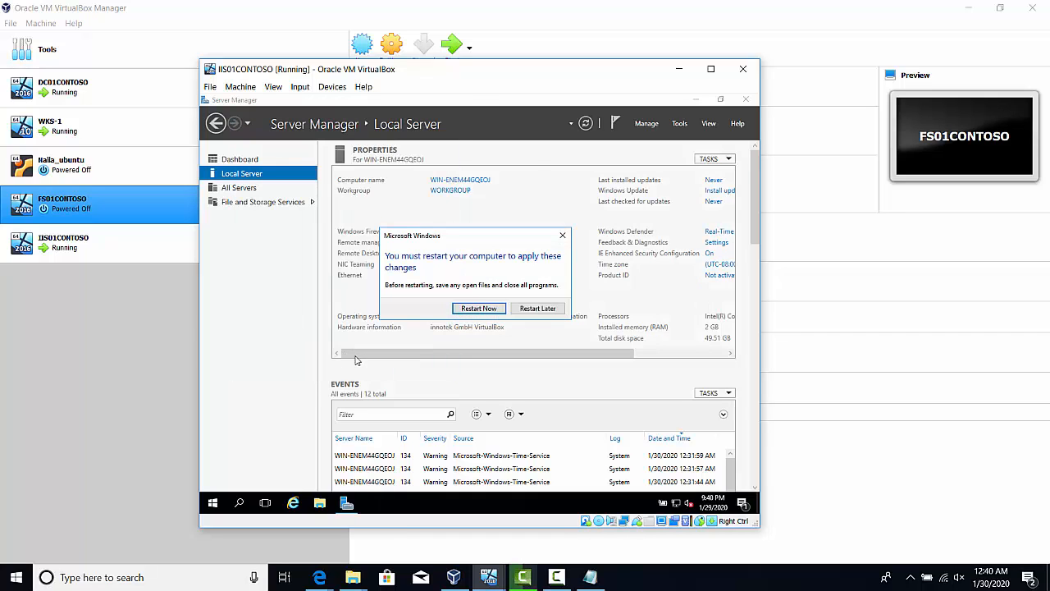
pyautogui.click(469, 315)
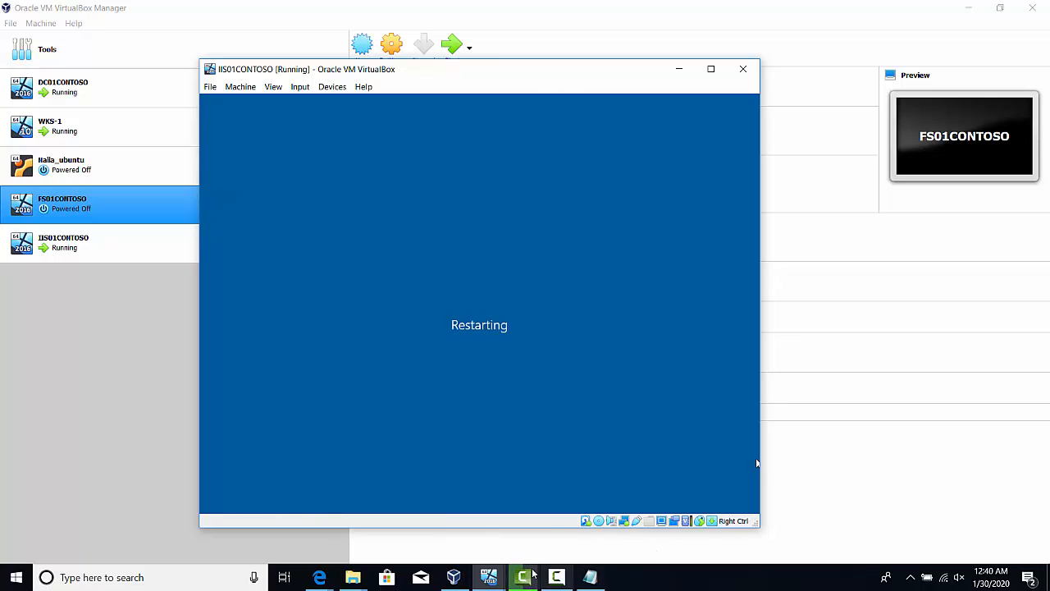
pyautogui.click(556, 576)
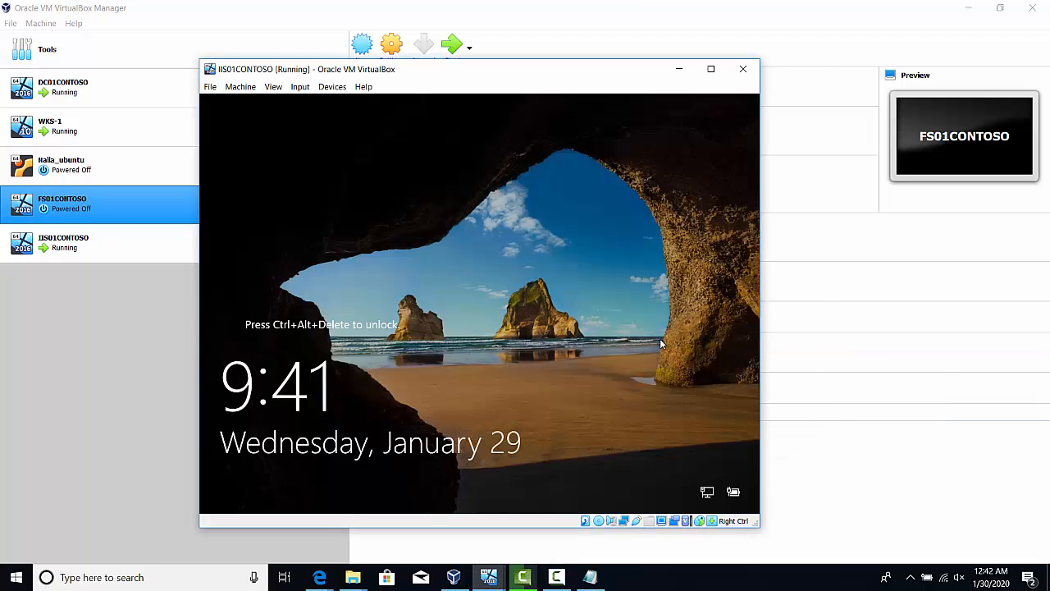
# Unlock the restarted virtual machine with Ctrl-Alt-Del and sign in to the Administrator account by entering its password
pyautogui.click(301, 87)
pyautogui.moveTo(320, 107)
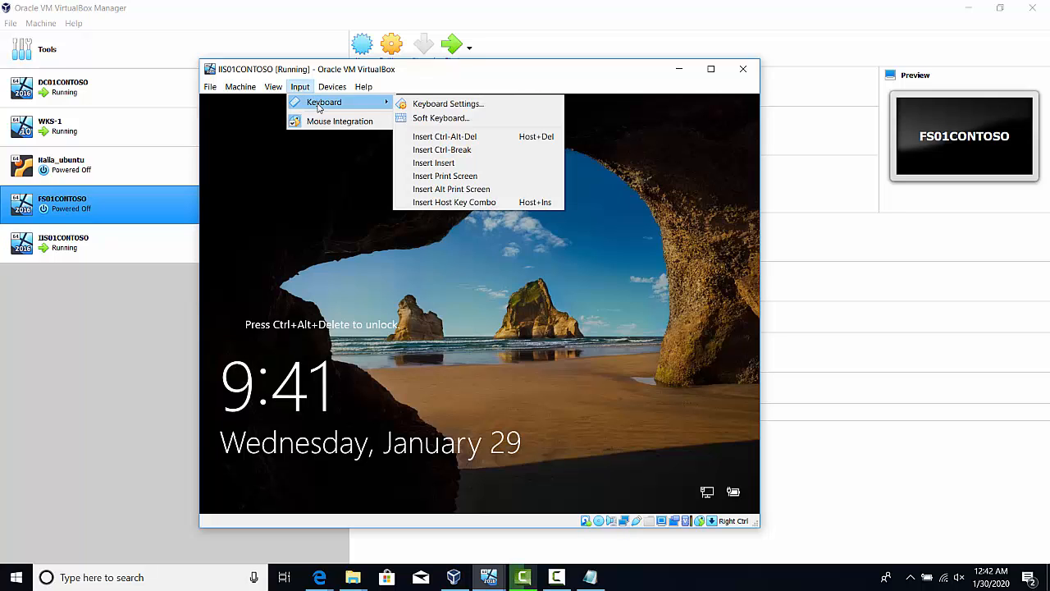
pyautogui.click(441, 137)
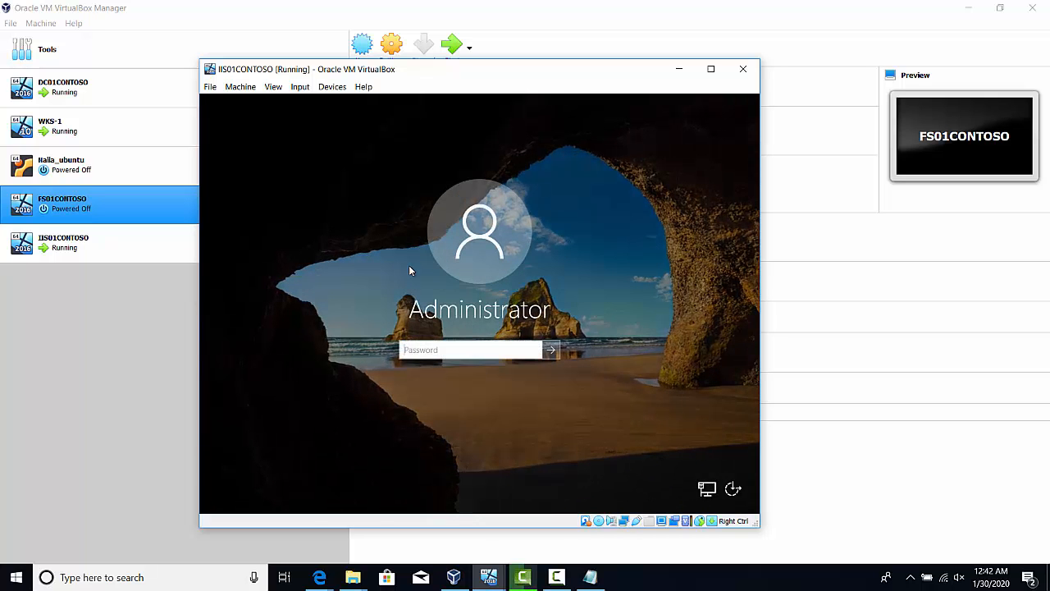
pyautogui.write('Pa$$w0rd')
pyautogui.press('Return')
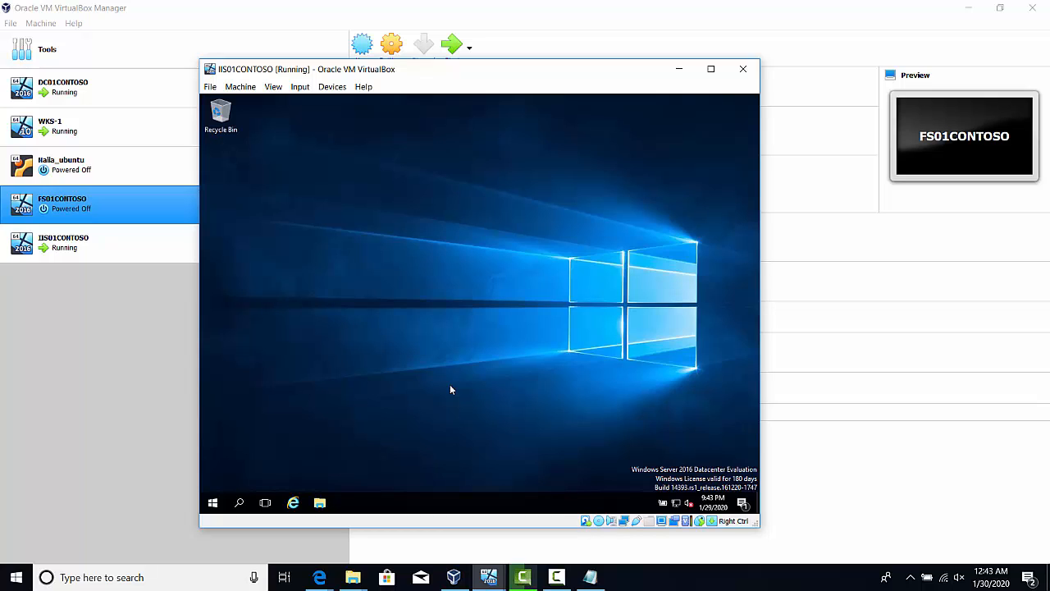
pyautogui.click(557, 578)
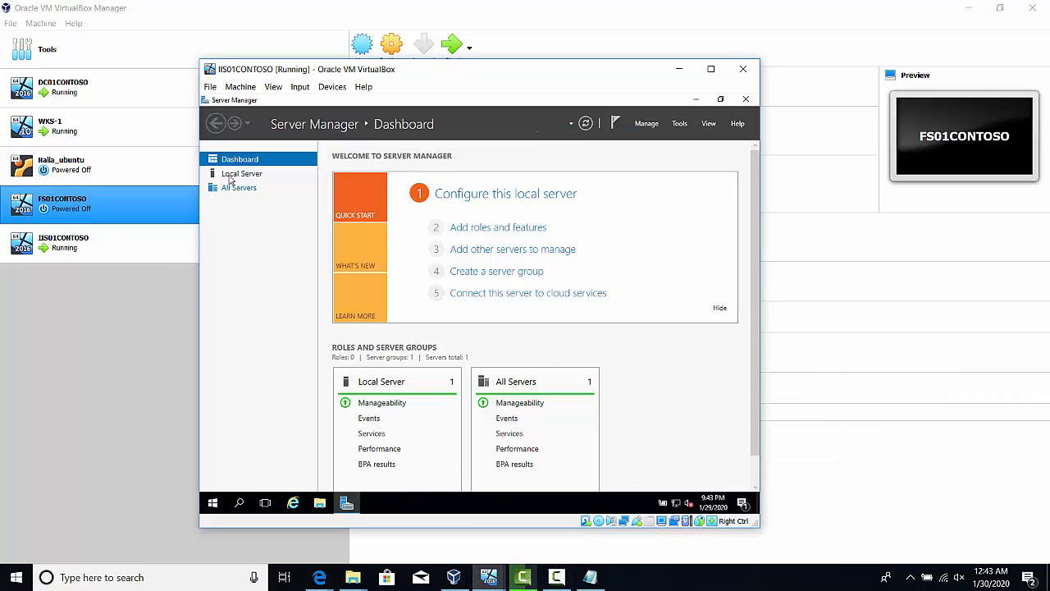
# Display the Local Server properties in Server Manager to check the computer name
pyautogui.click(241, 174)
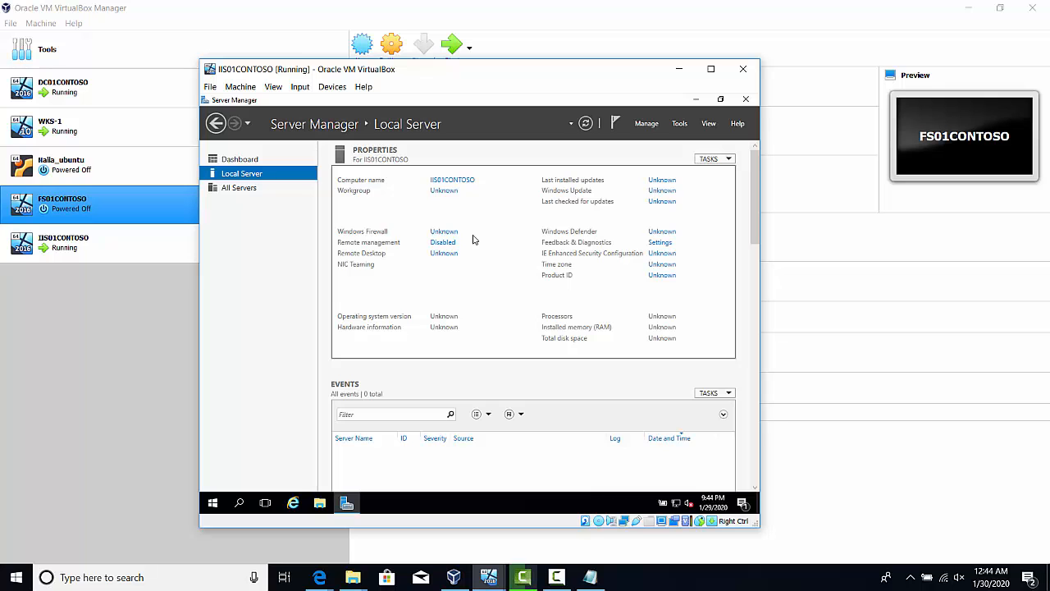
pyautogui.moveTo(556, 579)
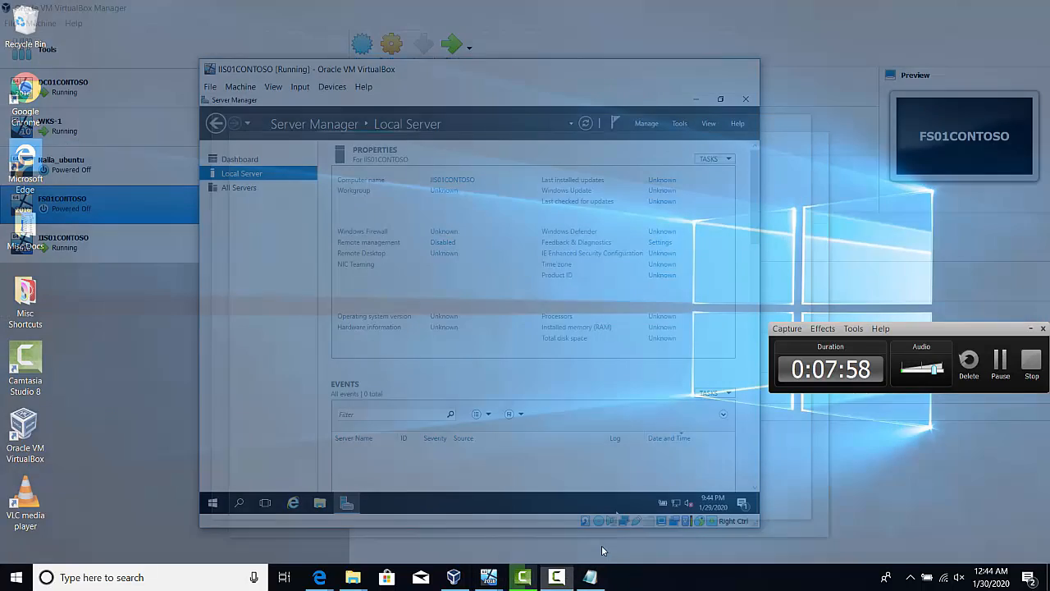
pyautogui.click(556, 538)
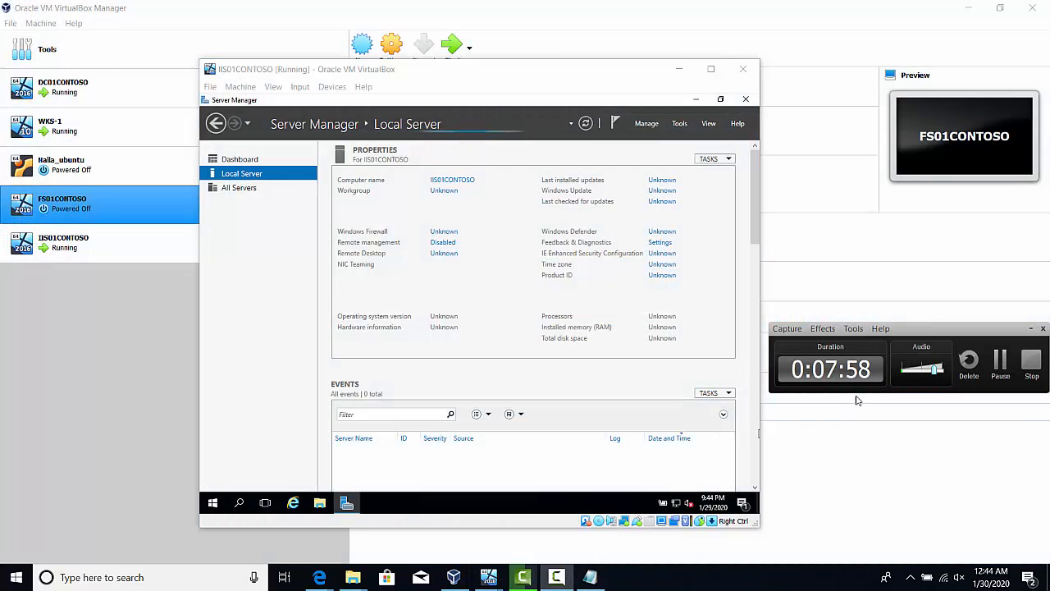
pyautogui.click(999, 359)
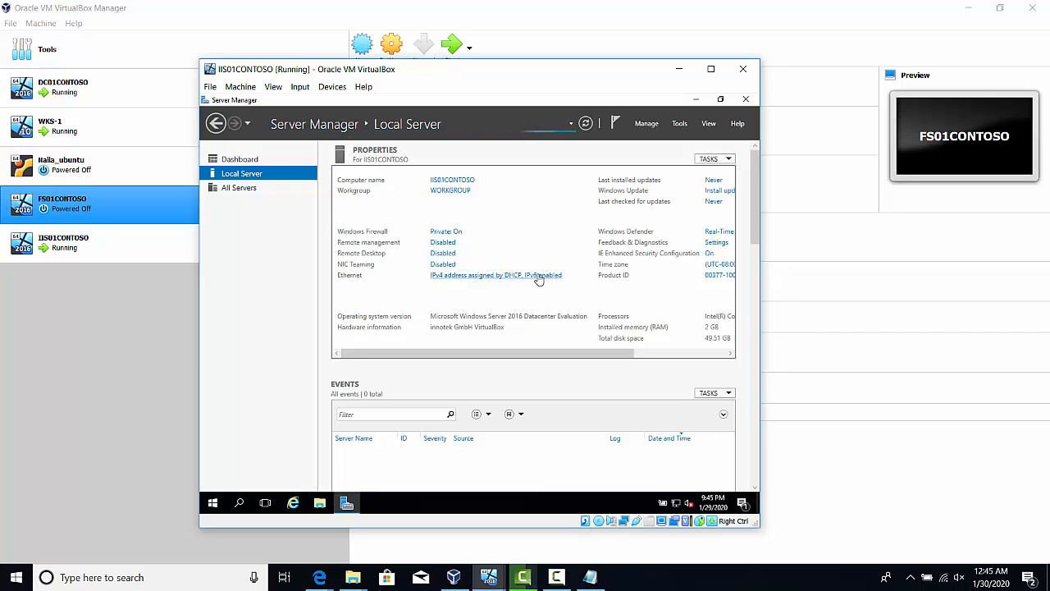
# Open the Internet Protocol Version 4 (TCP/IPv4) properties of the server's Ethernet adapter
pyautogui.click(538, 276)
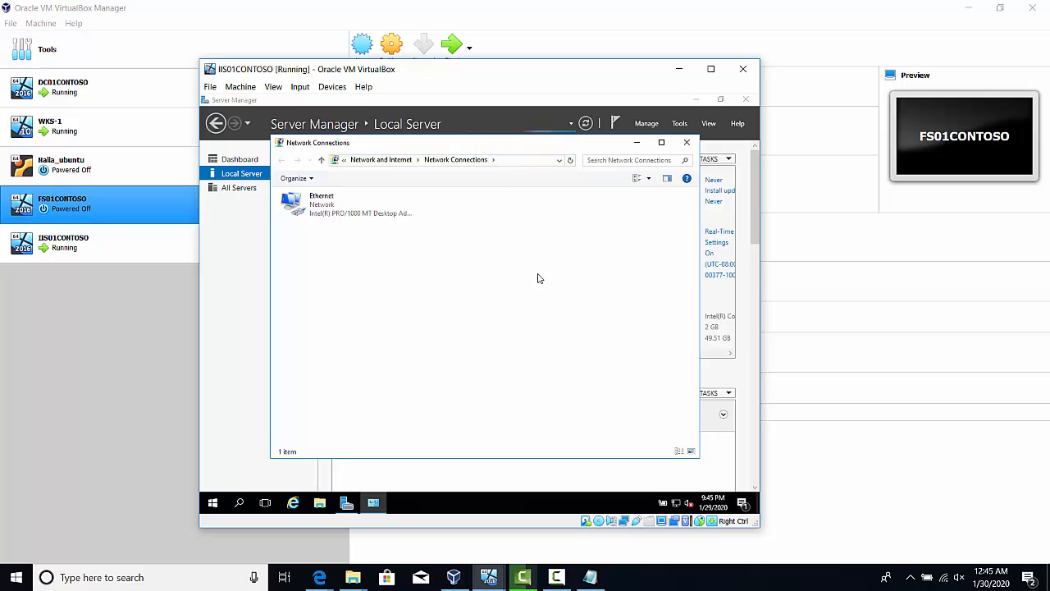
pyautogui.click(312, 209)
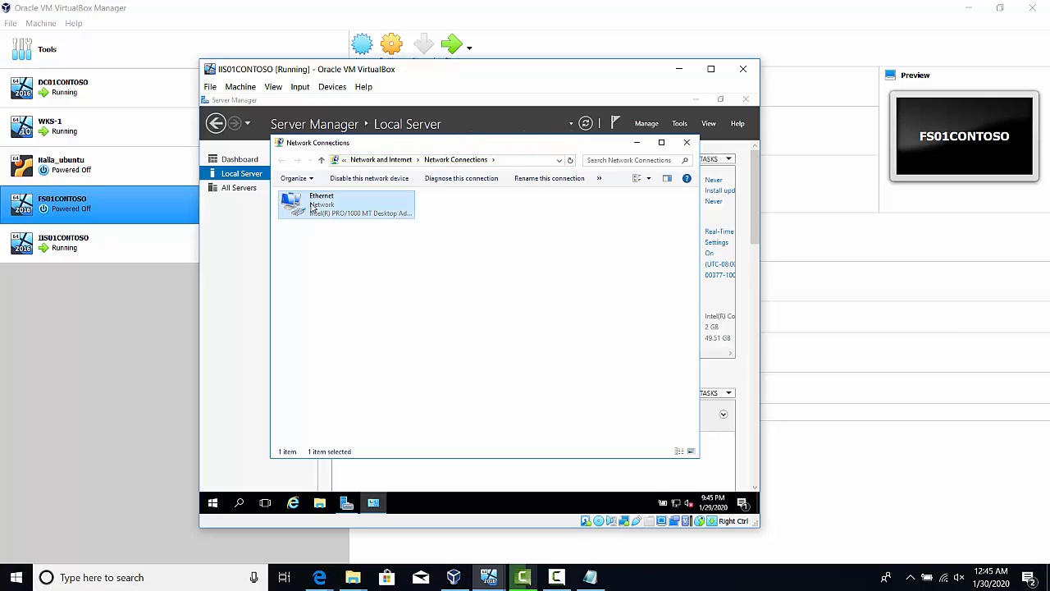
pyautogui.rightClick(311, 209)
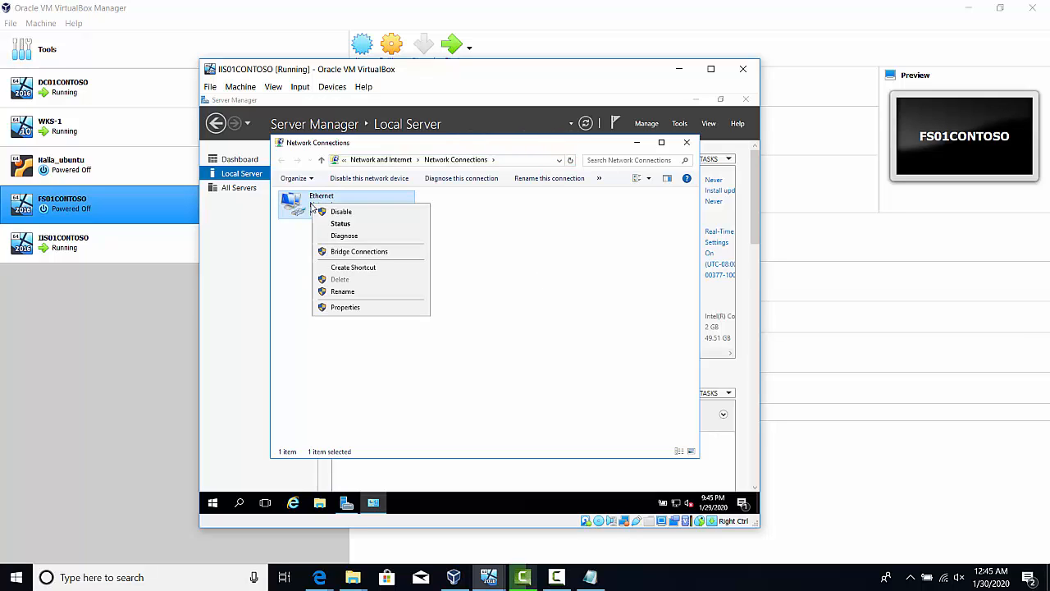
pyautogui.click(358, 308)
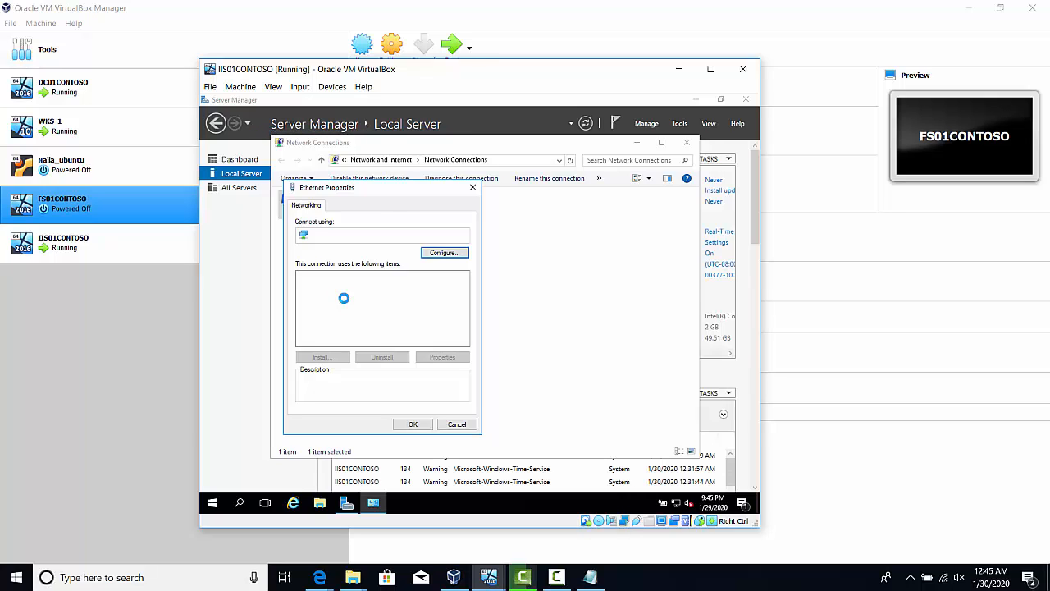
pyautogui.click(557, 577)
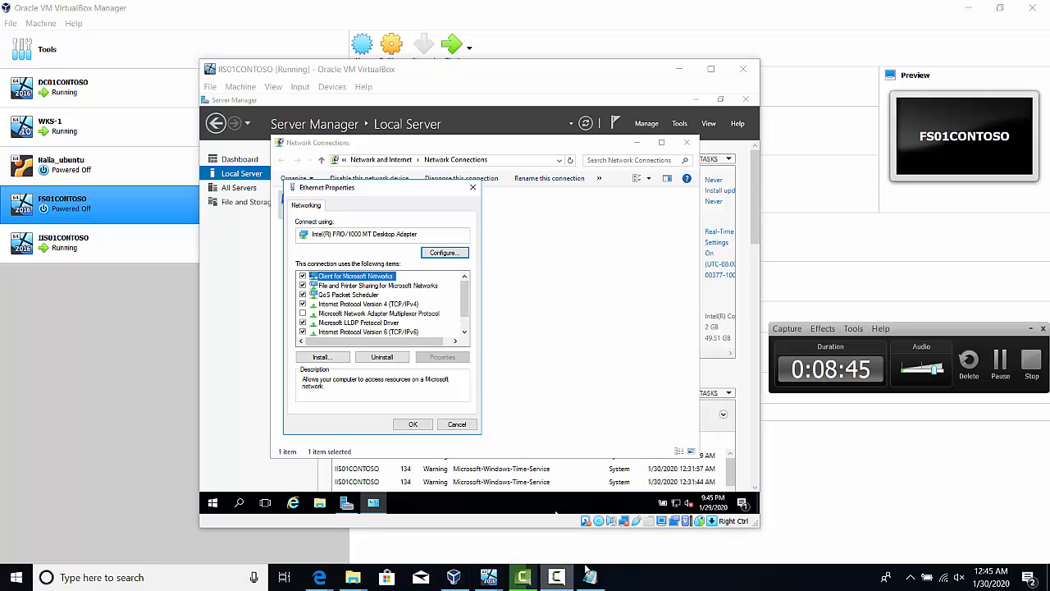
pyautogui.click(376, 305)
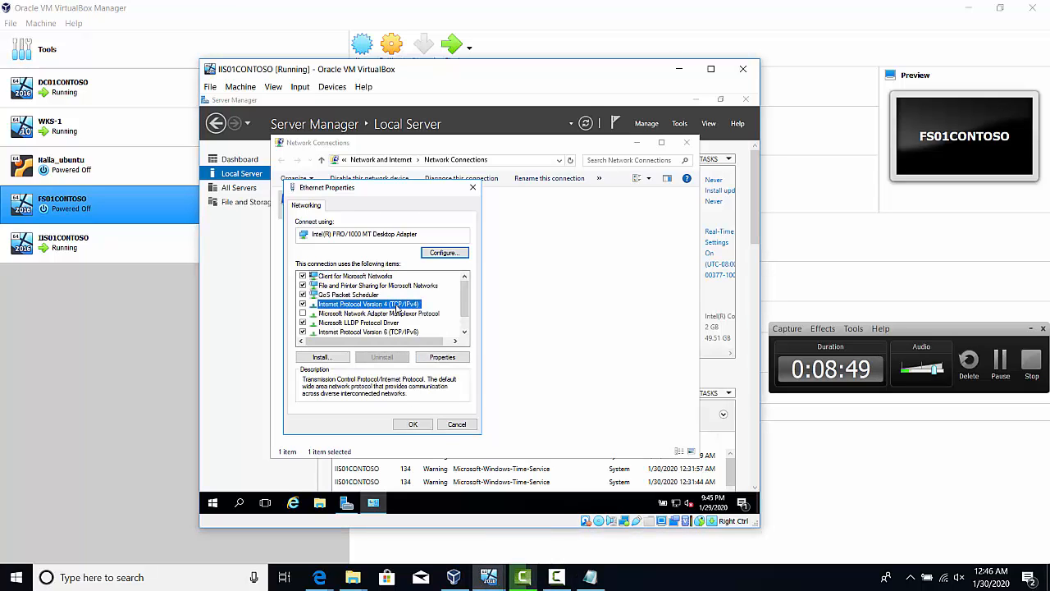
pyautogui.click(1027, 330)
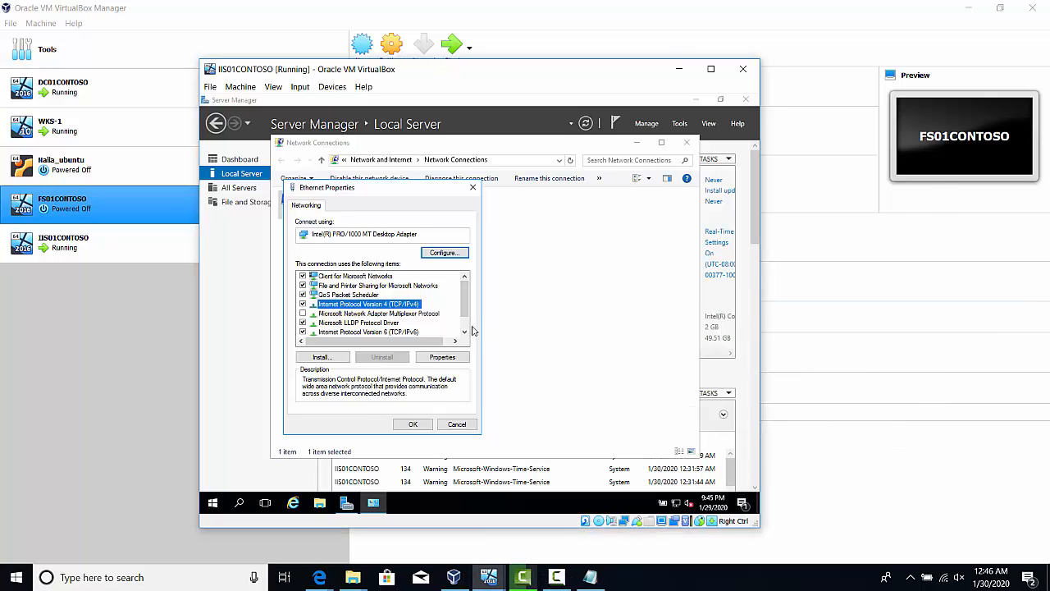
pyautogui.doubleClick(418, 306)
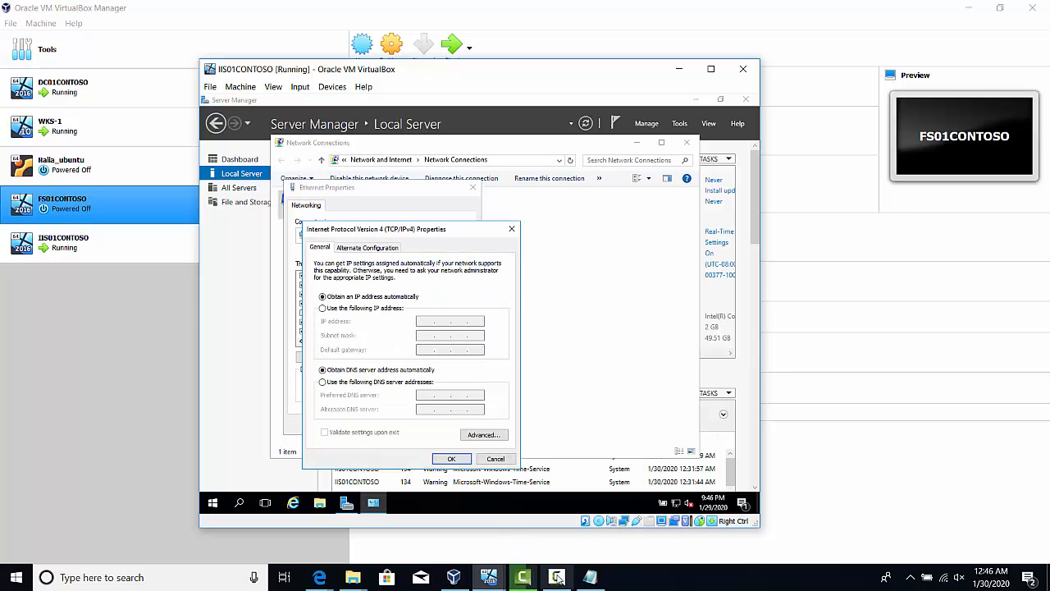
# Set the preferred DNS server to 192.168.1.10 and the alternate to 8.8.8.8, then close the network windows and Server Manager
pyautogui.moveTo(557, 577)
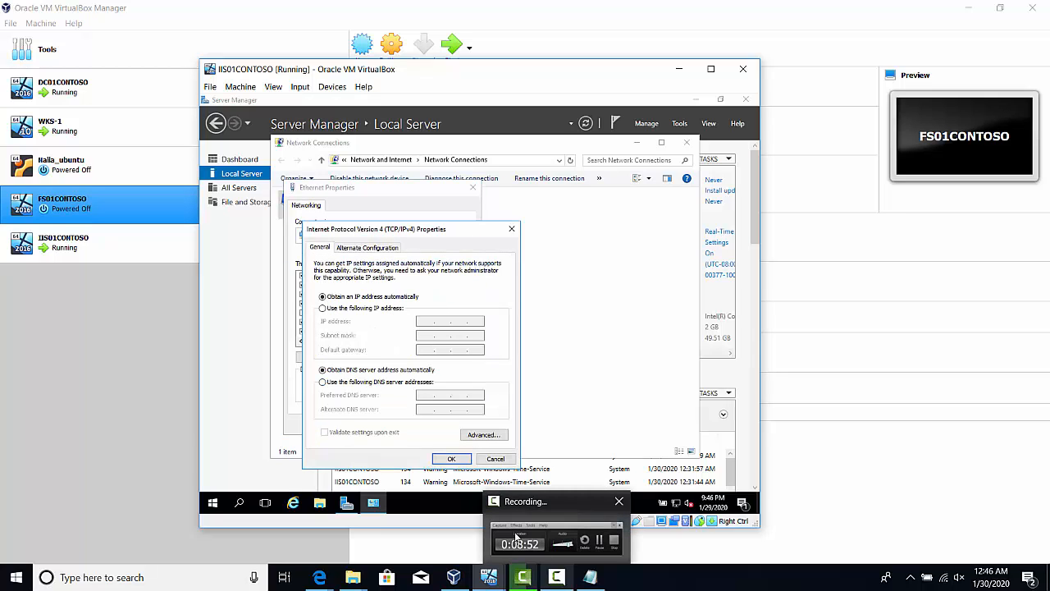
pyautogui.click(329, 386)
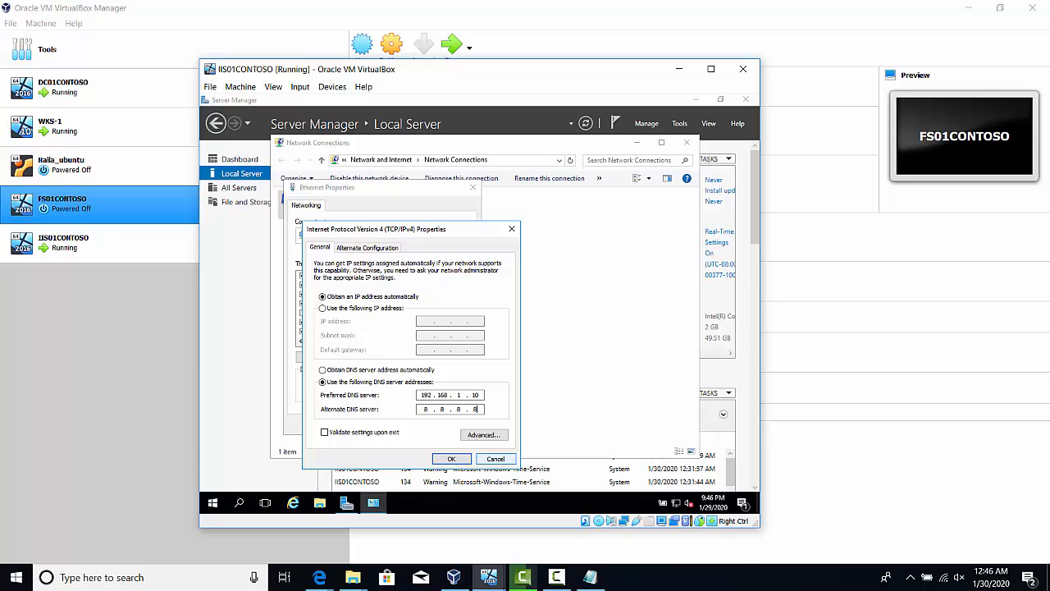
pyautogui.click(450, 460)
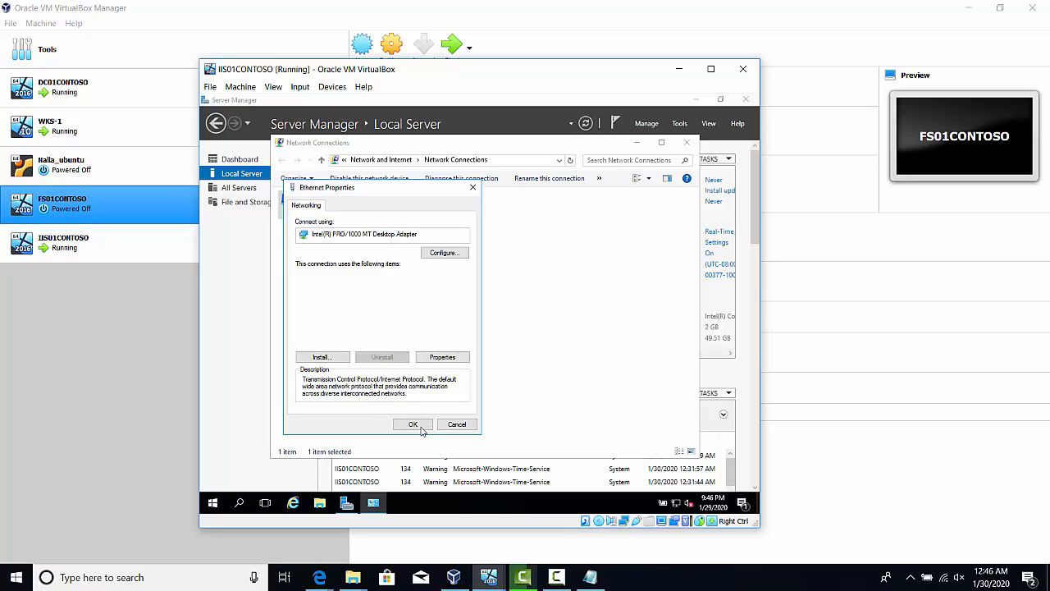
pyautogui.click(406, 425)
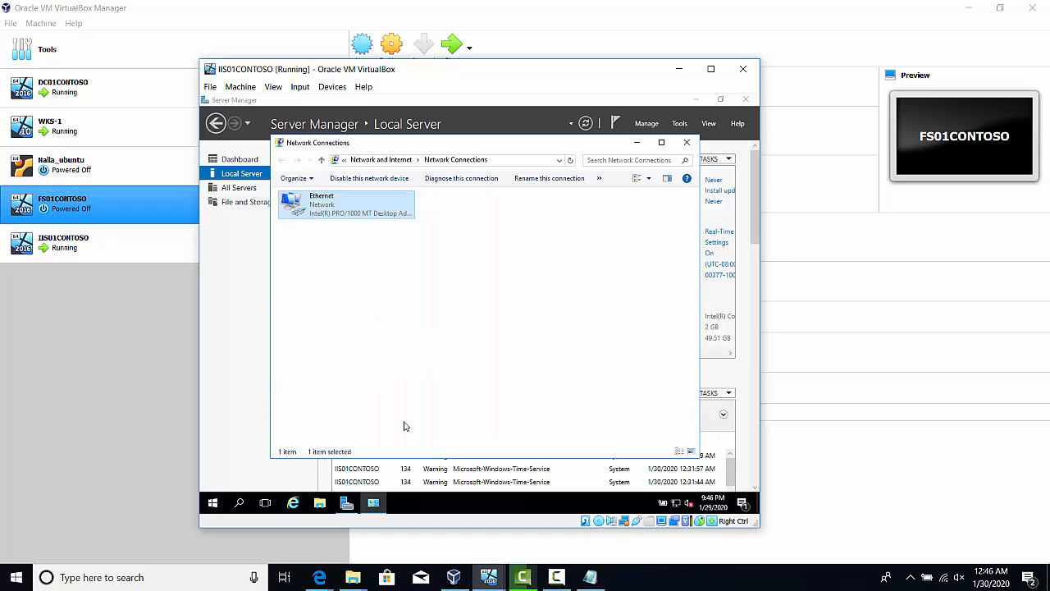
pyautogui.click(688, 144)
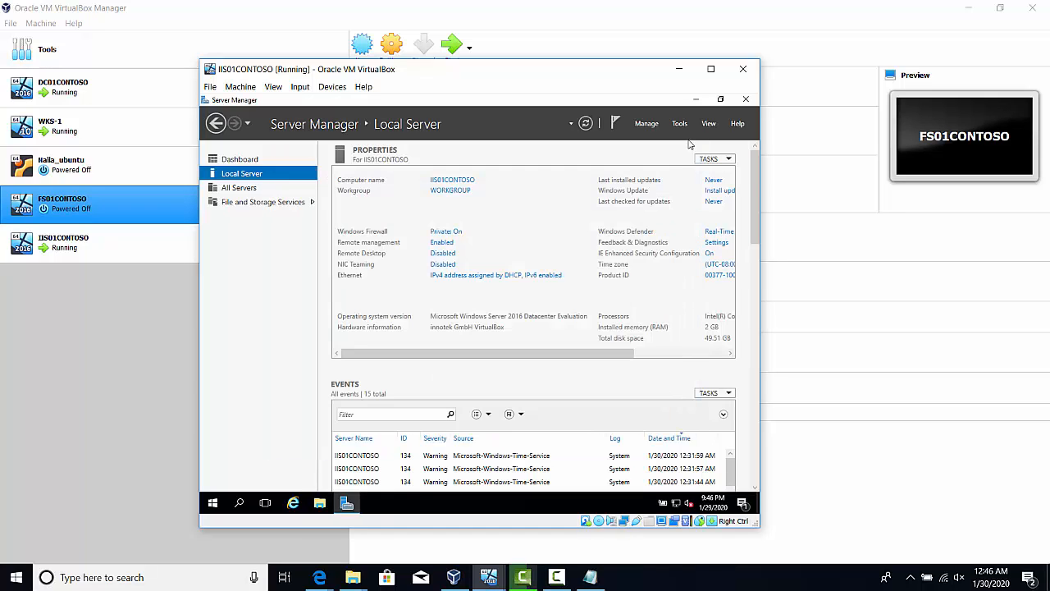
pyautogui.click(746, 99)
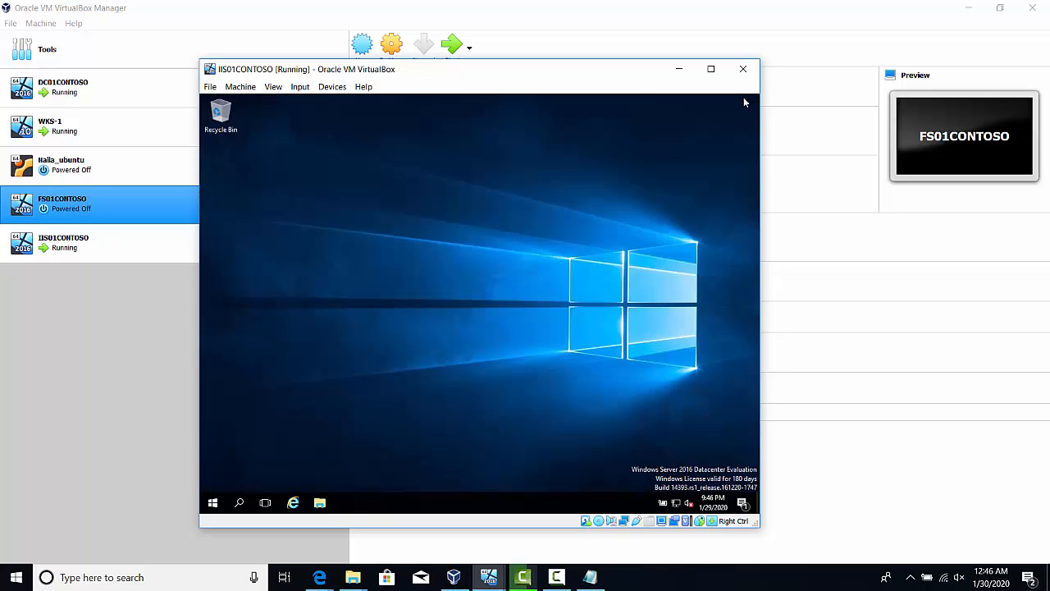
# Search Windows for "this" and display the system properties of This PC
pyautogui.click(238, 503)
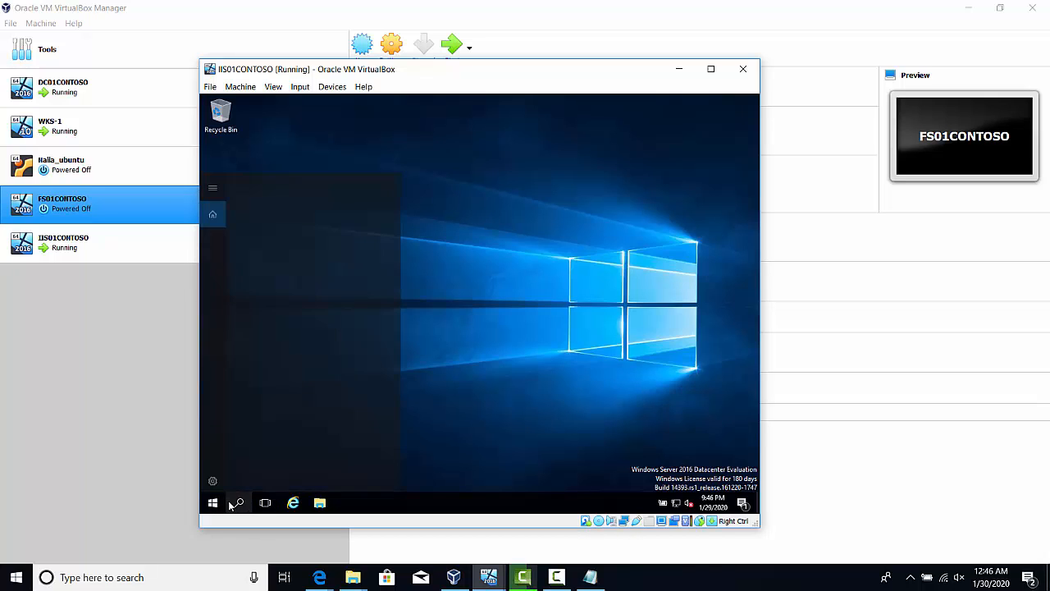
pyautogui.write('t')
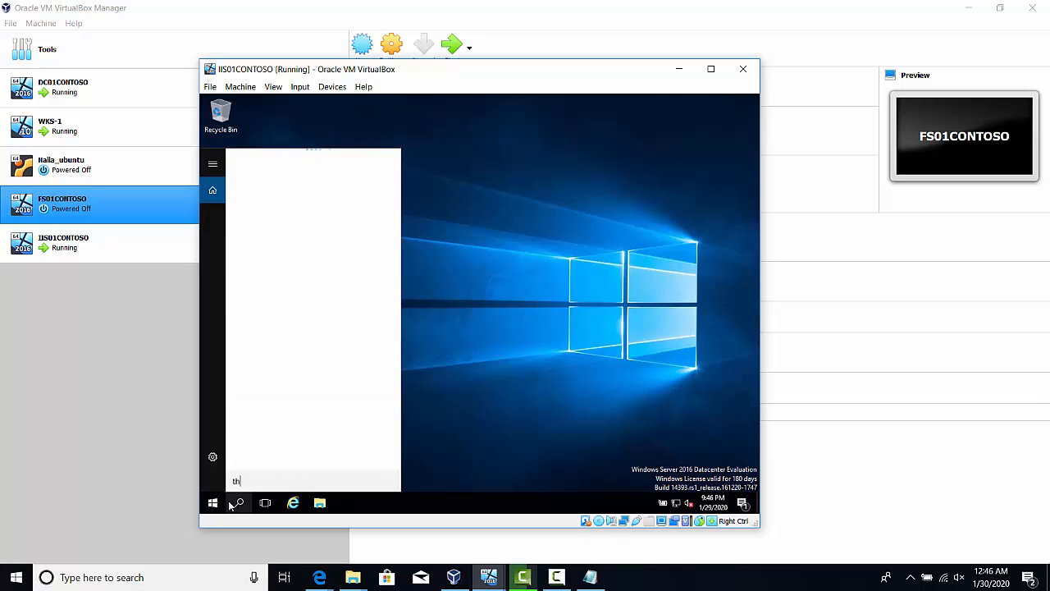
pyautogui.write('his')
pyautogui.click(297, 194)
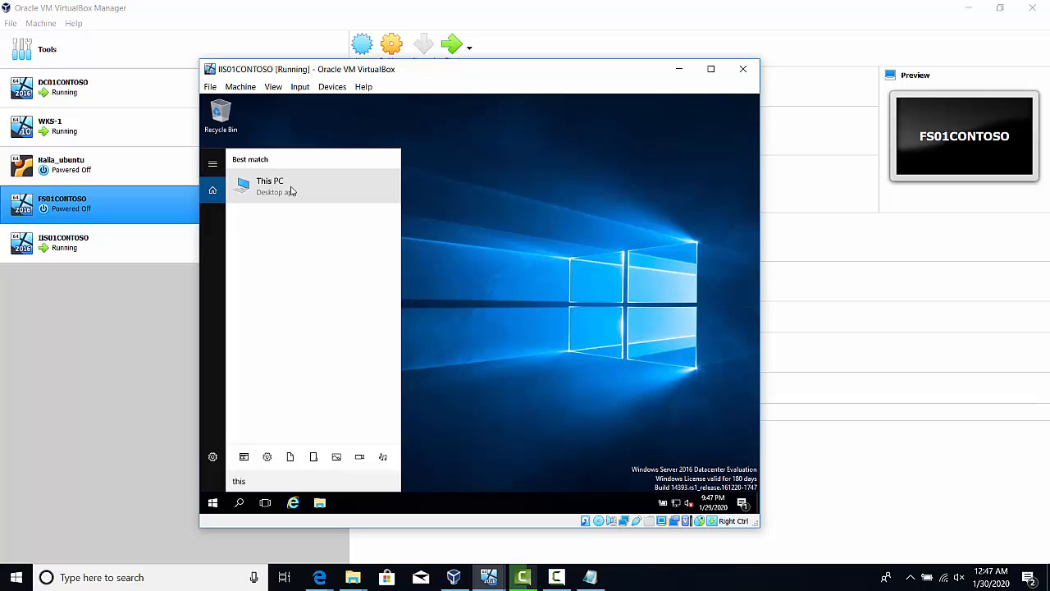
pyautogui.rightClick(291, 191)
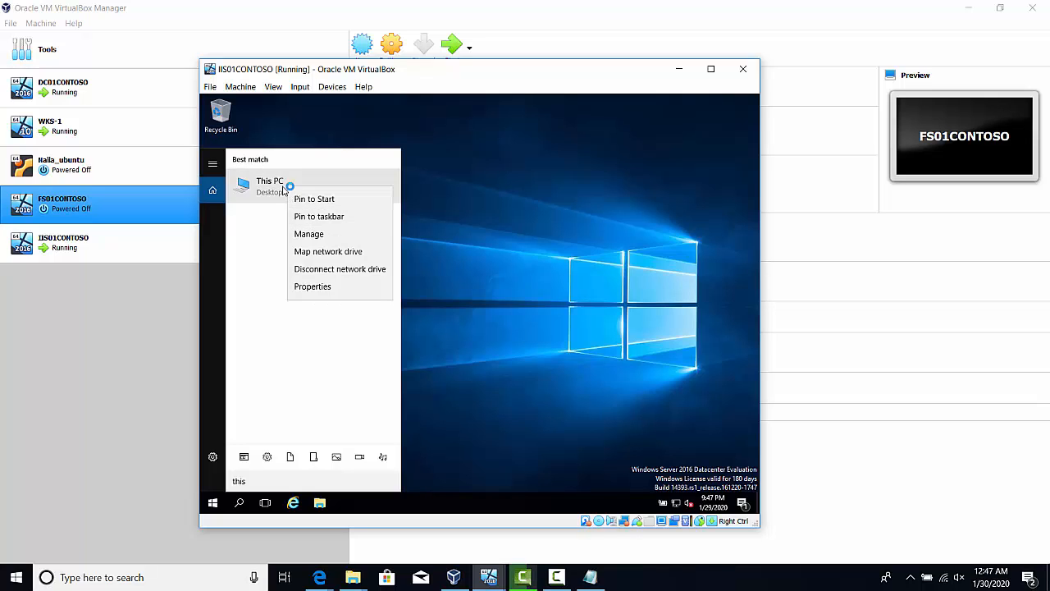
pyautogui.click(328, 291)
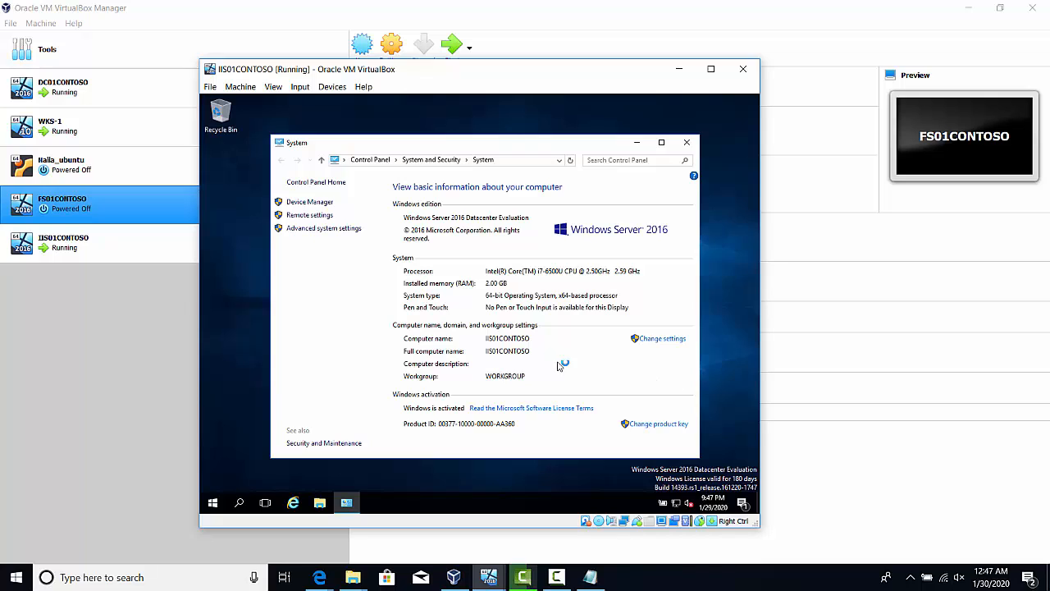
# Change the computer's membership from workgroup to the domain contoso.local and submit the change
pyautogui.click(675, 345)
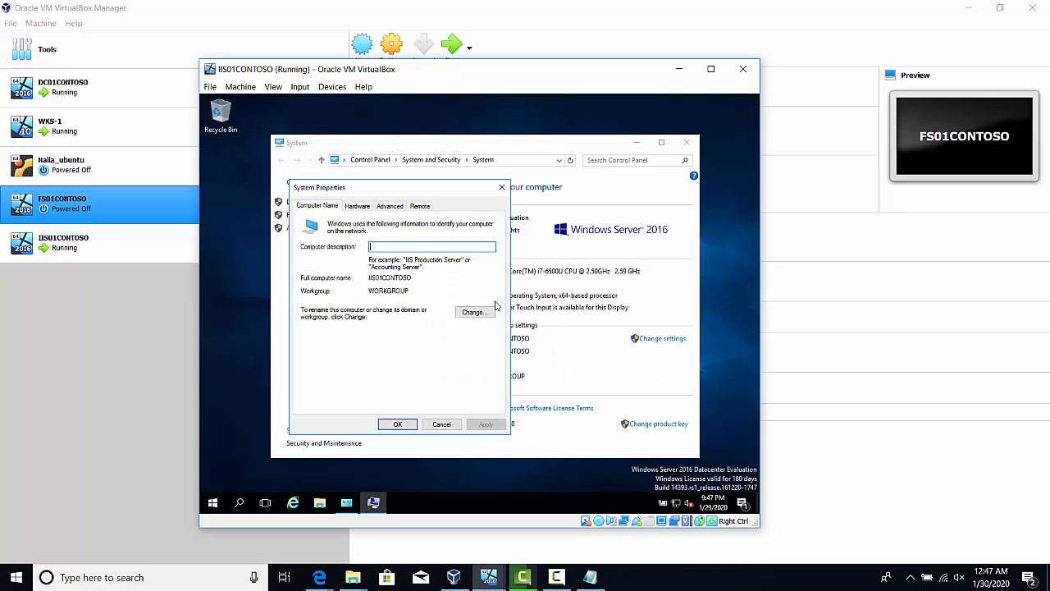
pyautogui.click(478, 312)
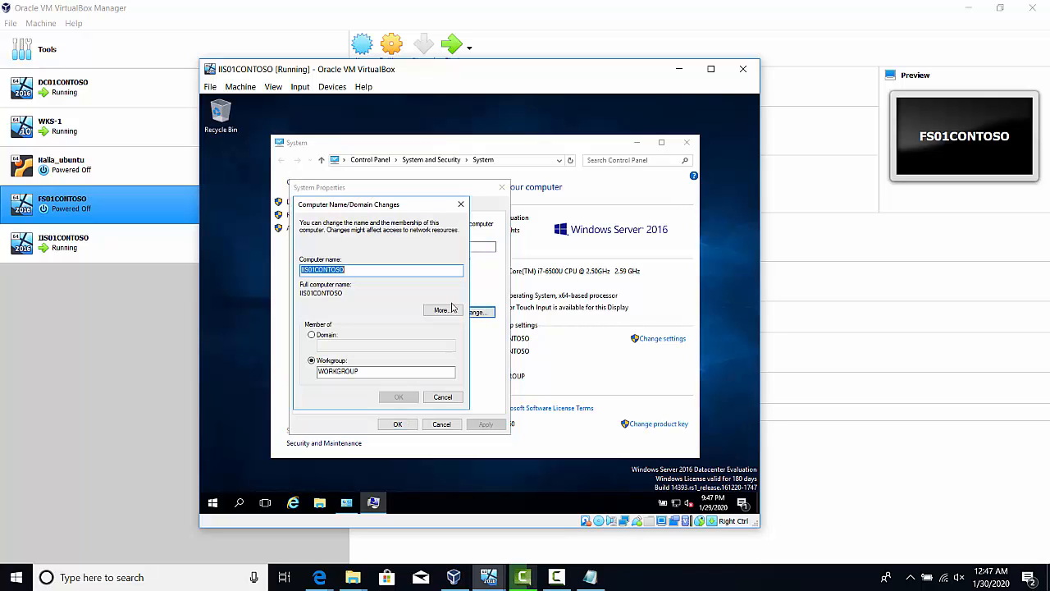
pyautogui.click(312, 336)
pyautogui.click(333, 346)
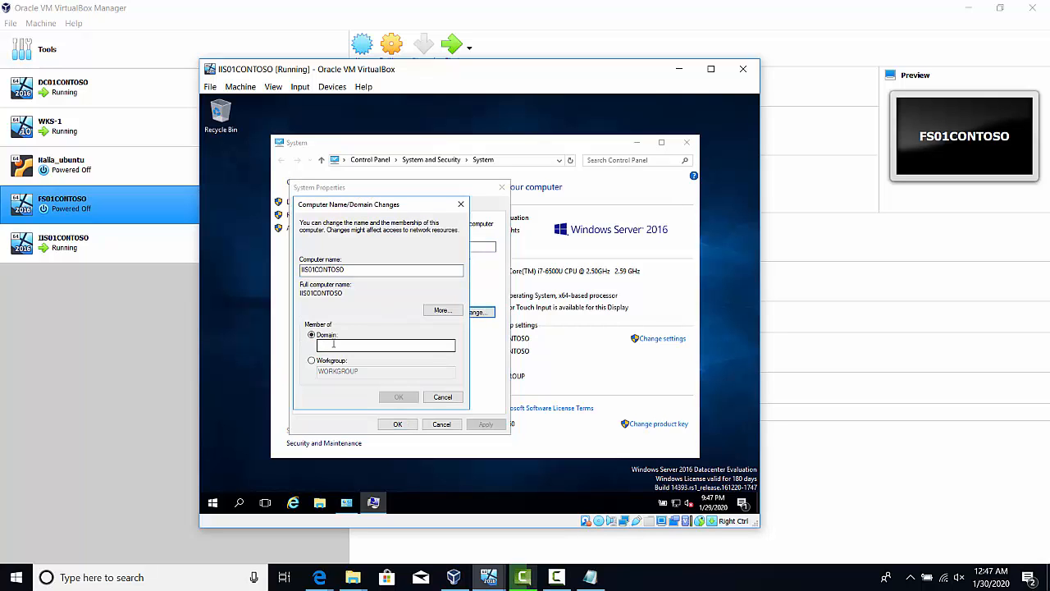
pyautogui.write('co')
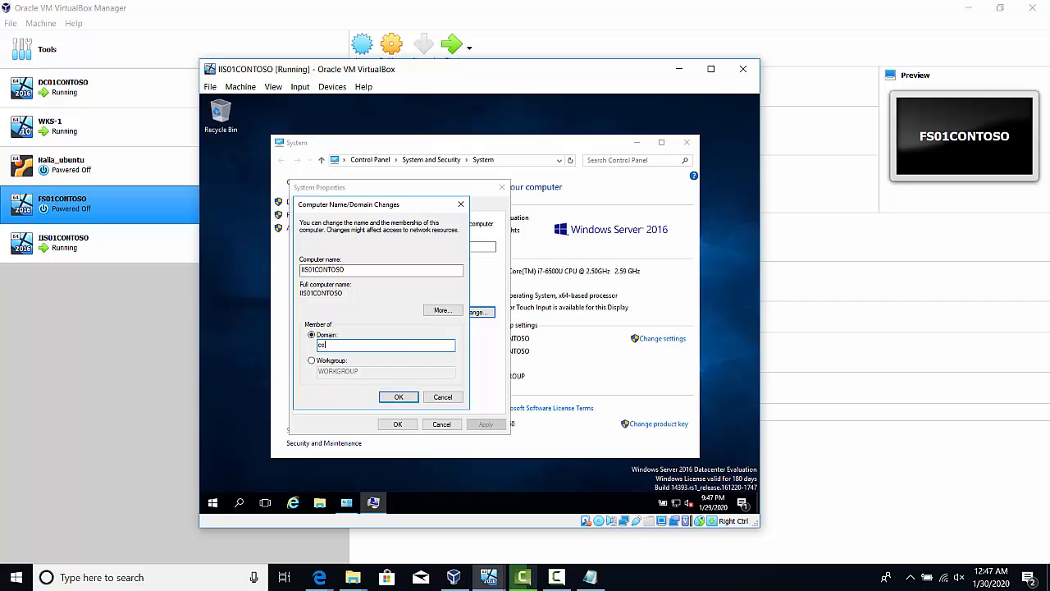
pyautogui.write('ntoso.local')
pyautogui.press('Return')
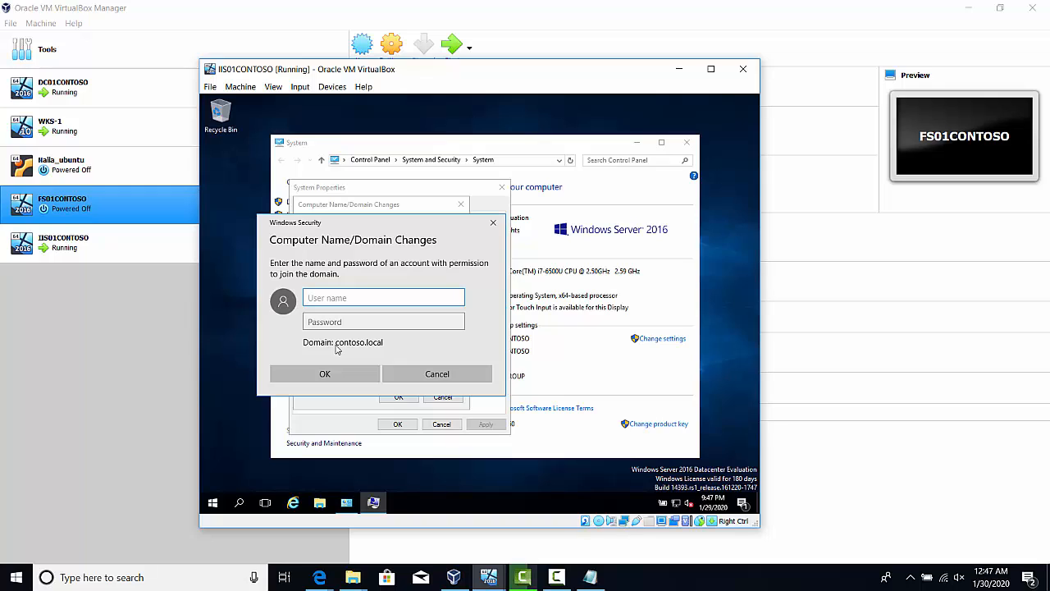
# Authorize the domain join by entering the domain administrator's user name and account password
pyautogui.write('admgreen@contoso')
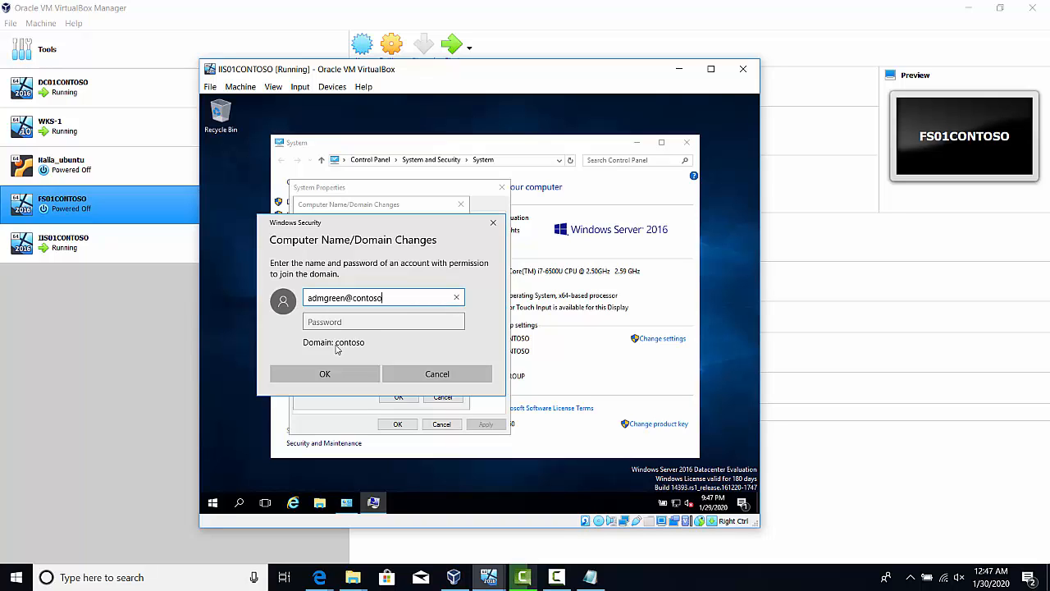
pyautogui.write('.local')
pyautogui.press('Tab')
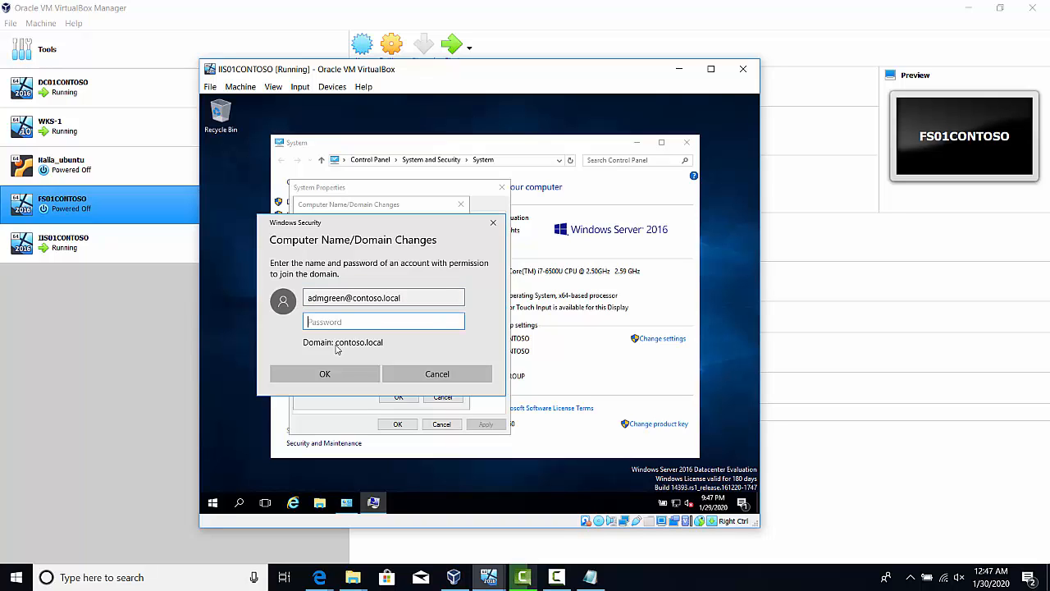
pyautogui.write('Pa$$w0')
pyautogui.press('BackSpace')
pyautogui.press('BackSpace')
pyautogui.press('BackSpace')
pyautogui.press('BackSpace')
pyautogui.press('BackSpace')
pyautogui.press('BackSpace')
pyautogui.press('BackSpace')
pyautogui.write('Pa$$w0')
pyautogui.press('Return')
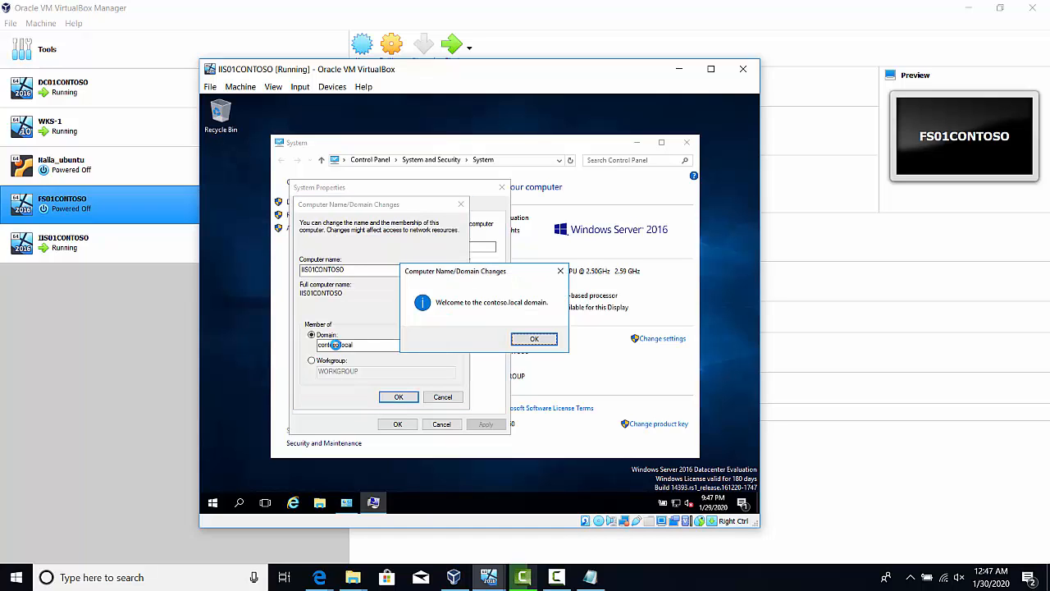
# Acknowledge the domain join messages, close System Properties and restart the server immediately
pyautogui.click(528, 338)
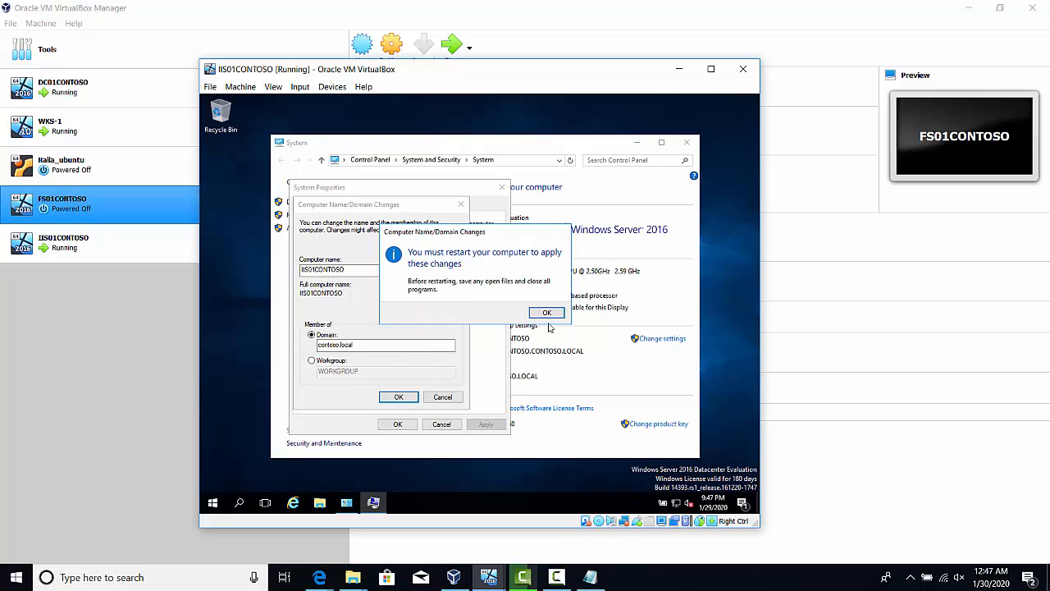
pyautogui.click(546, 314)
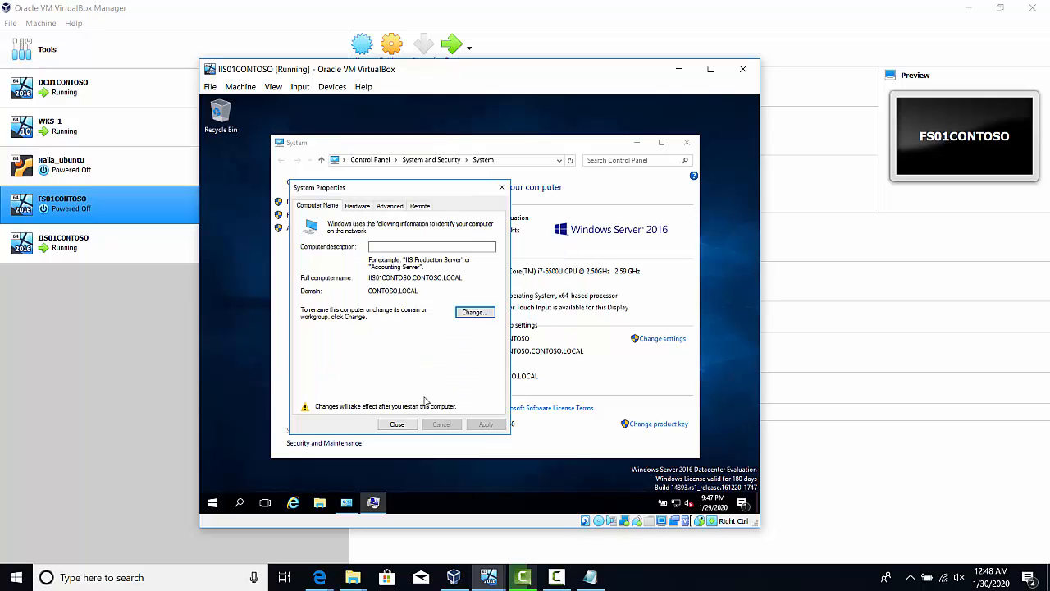
pyautogui.click(397, 425)
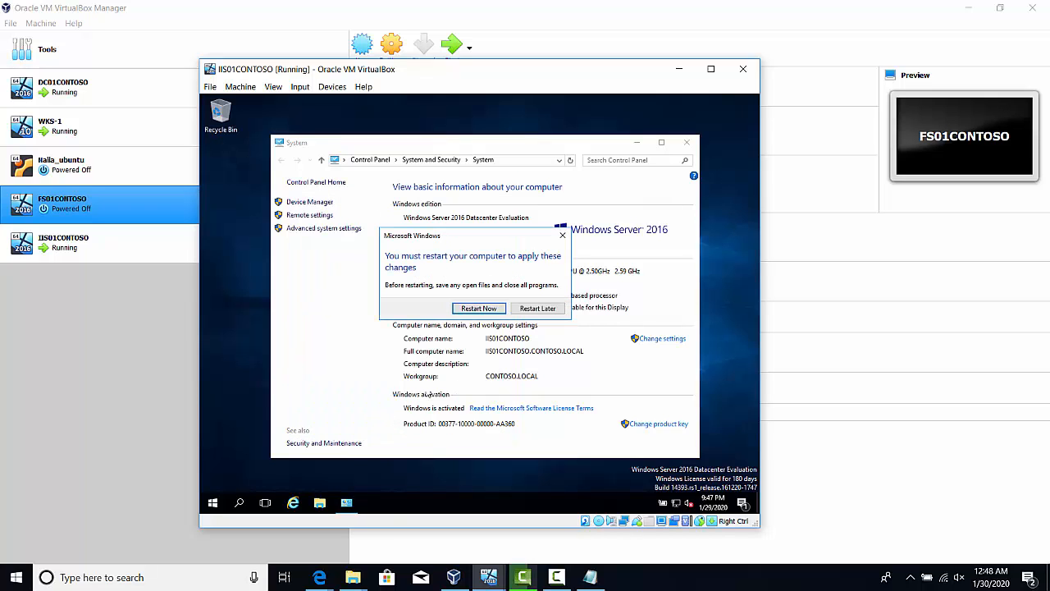
pyautogui.click(492, 310)
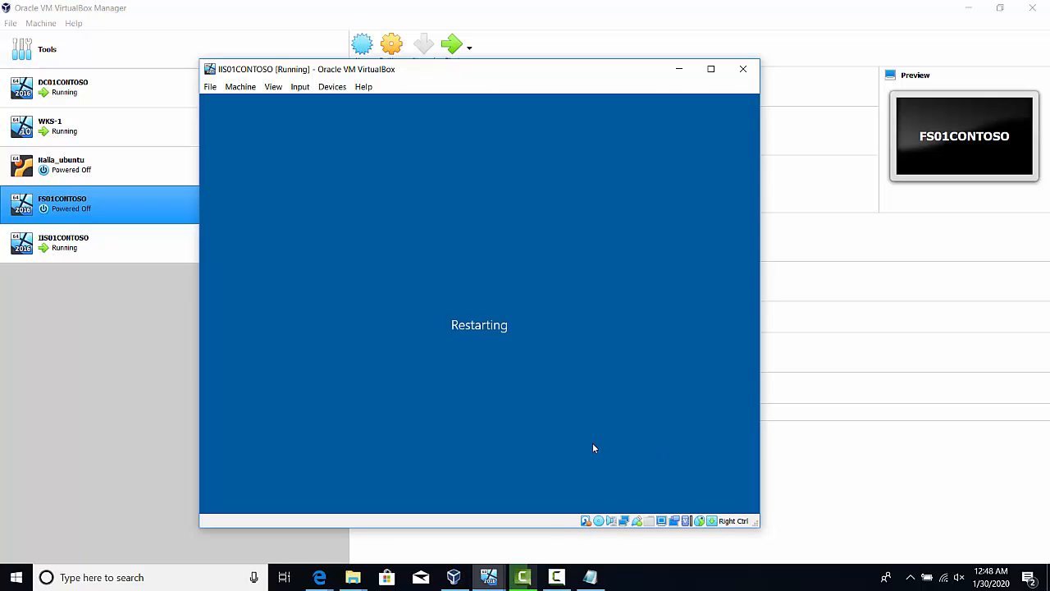
pyautogui.click(555, 577)
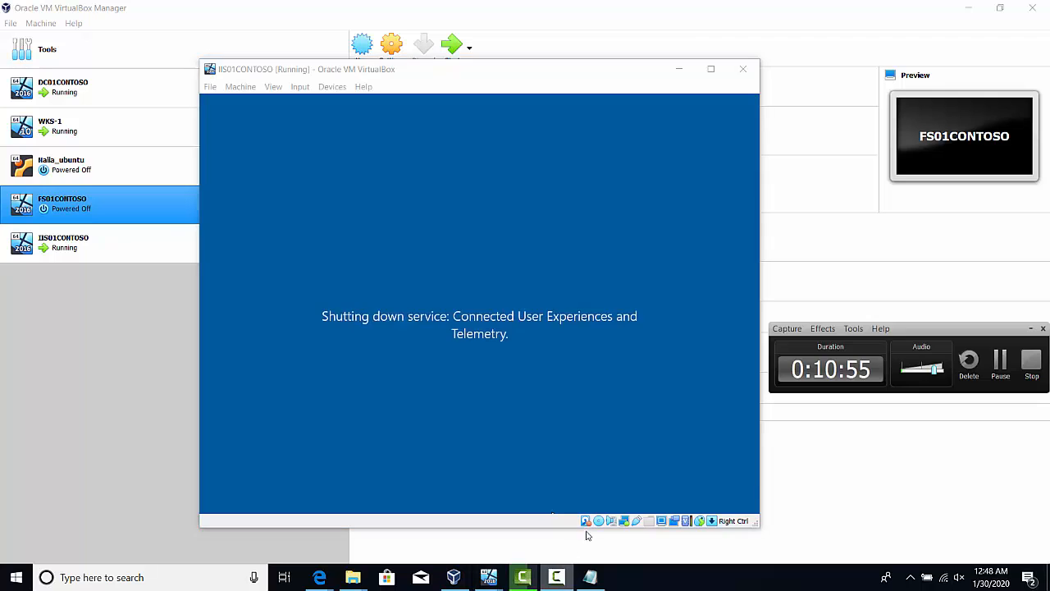
pyautogui.click(1000, 361)
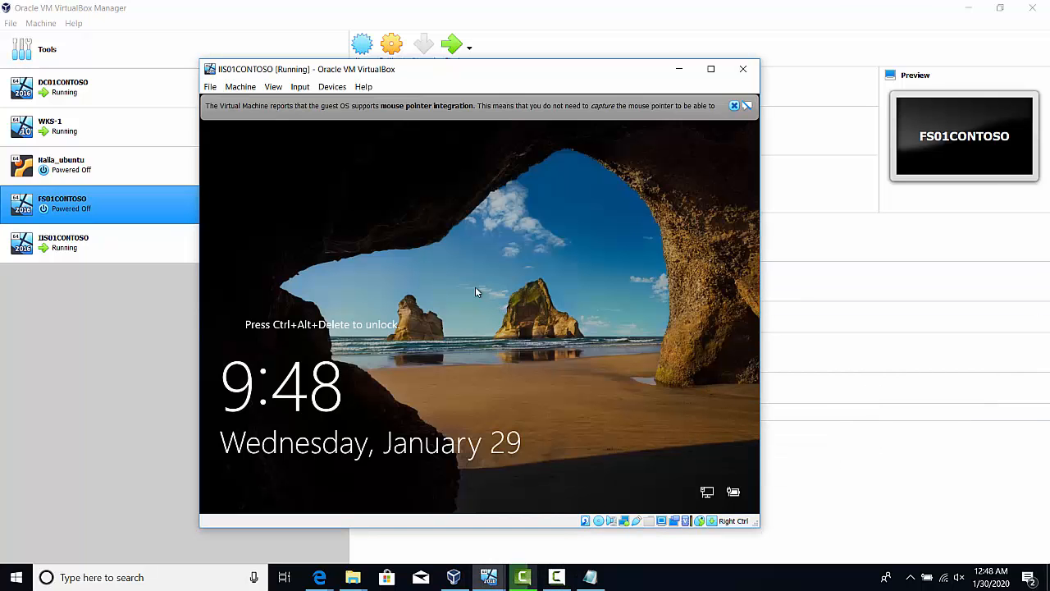
# Unlock the sign-in screen of the IIS01CONTOSO virtual machine and choose to sign in as another user
pyautogui.click(301, 86)
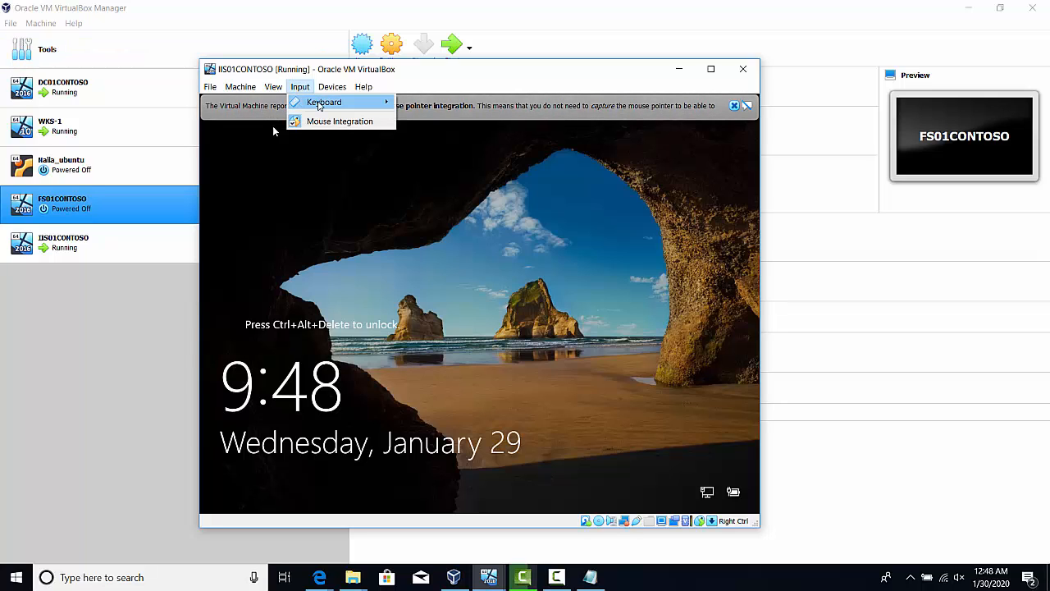
pyautogui.moveTo(320, 105)
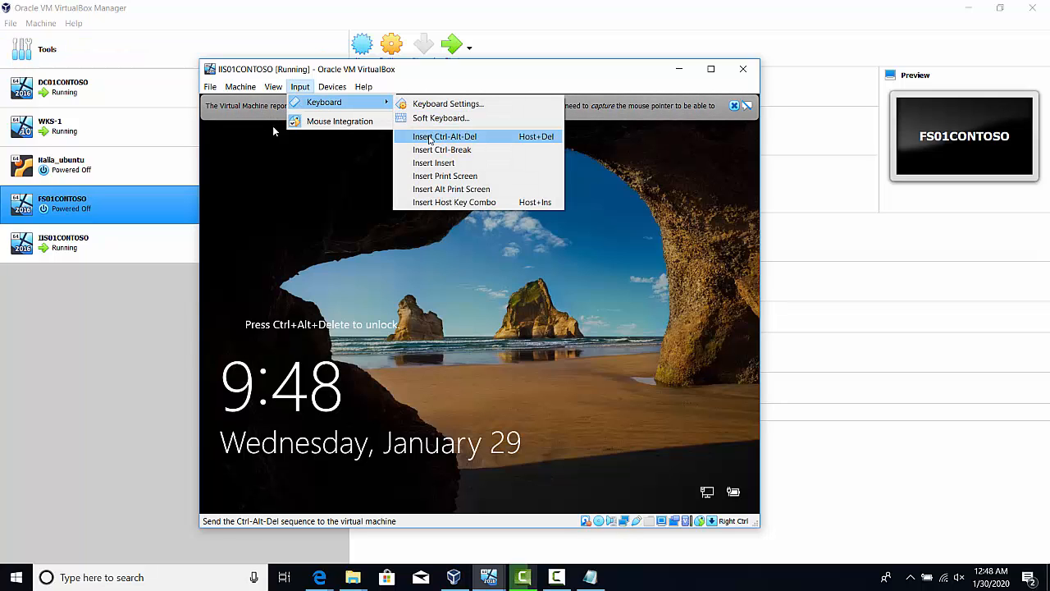
pyautogui.click(429, 139)
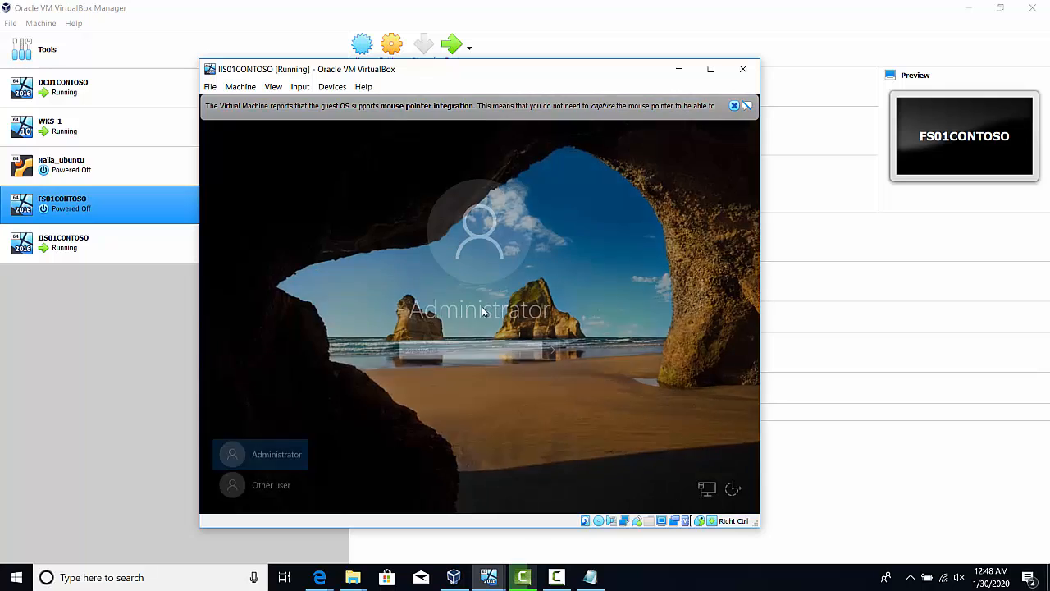
pyautogui.click(261, 490)
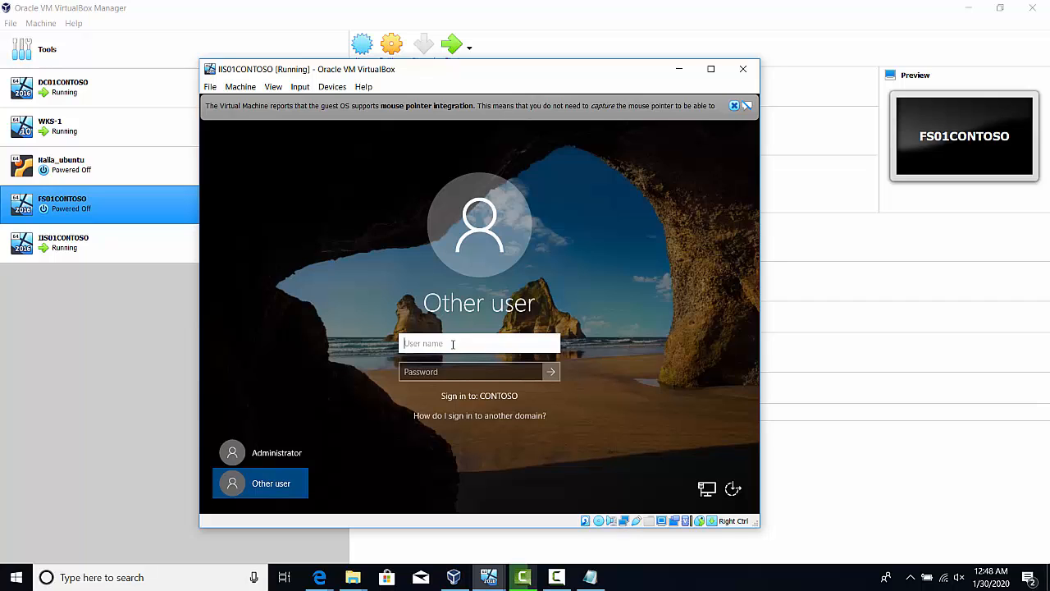
# Sign in to the contoso.local domain by entering the domain administrator's user name and account password
pyautogui.write('admgreen@contos')
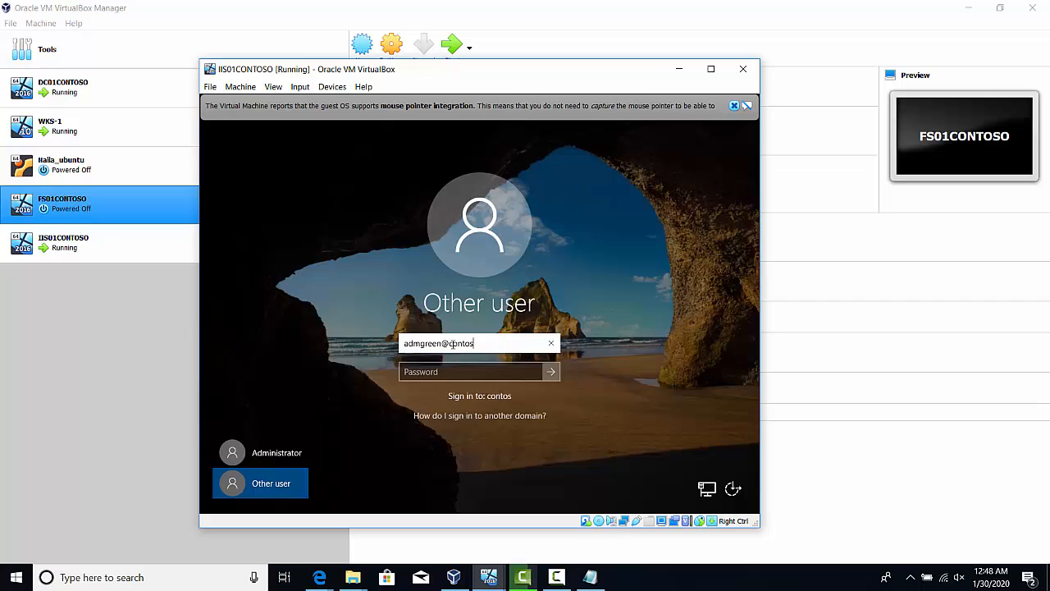
pyautogui.write('o.local')
pyautogui.press('Tab')
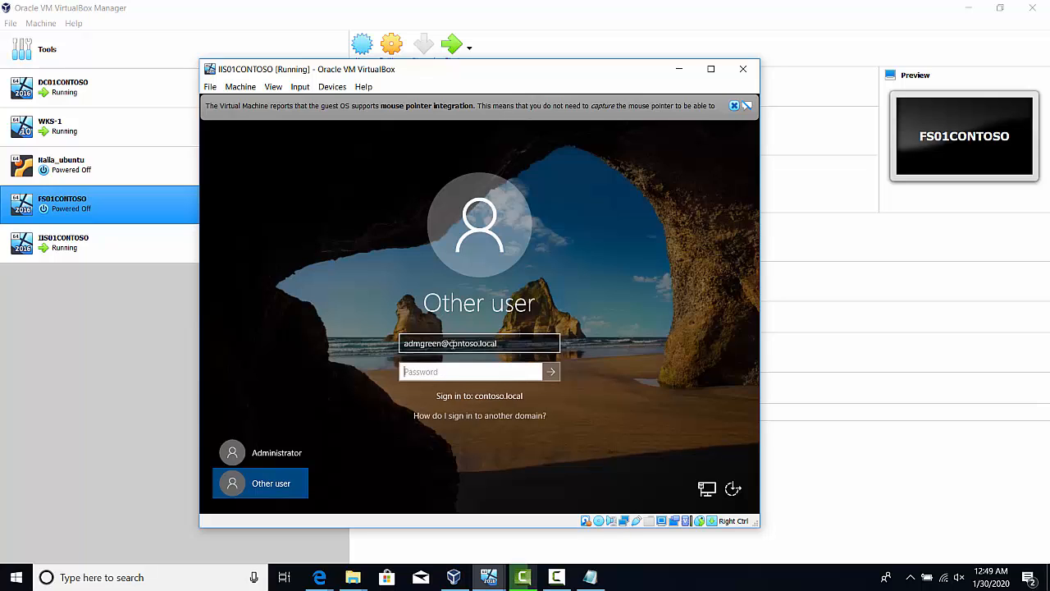
pyautogui.write('•••••••••')
pyautogui.press('Return')
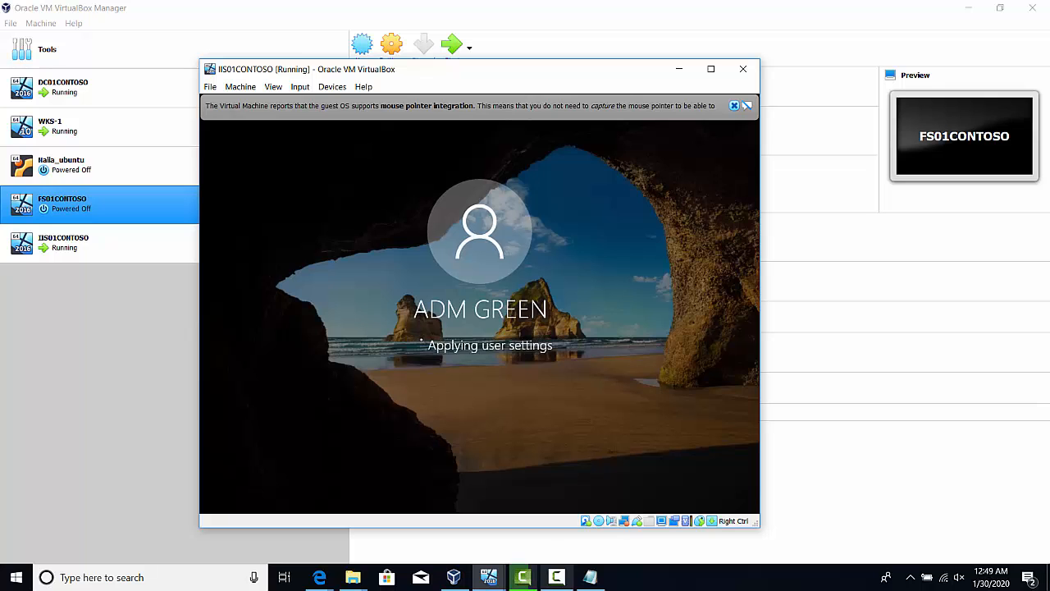
pyautogui.moveTo(562, 575)
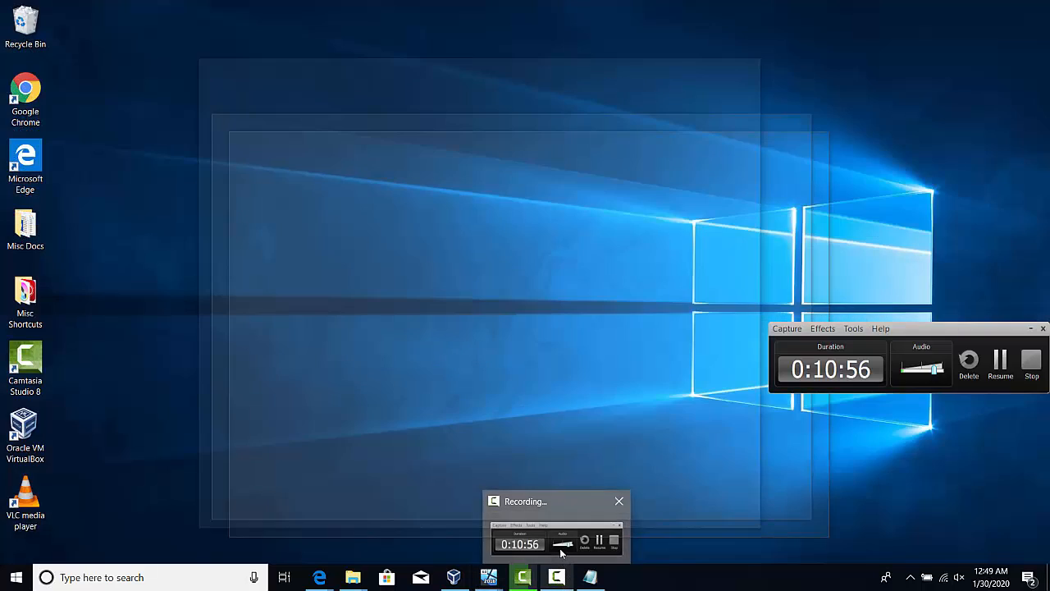
pyautogui.click(561, 543)
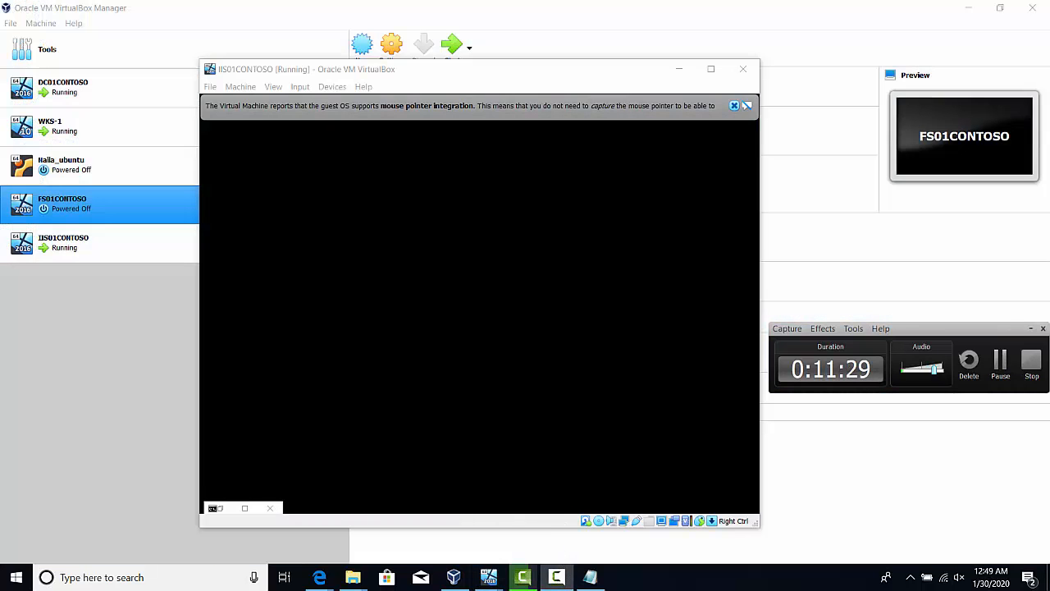
pyautogui.click(1031, 328)
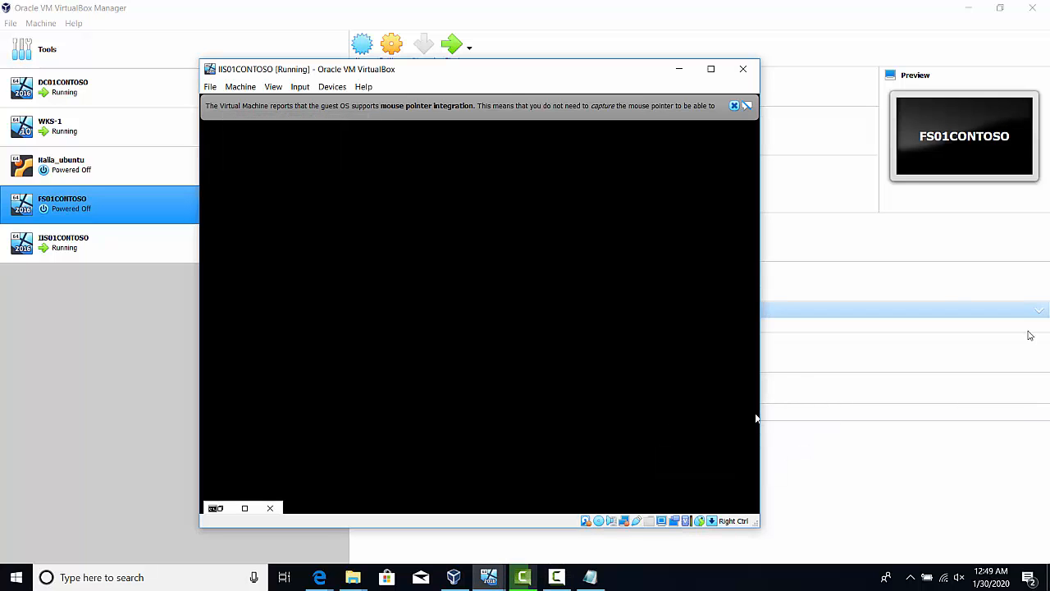
# Dismiss the mouse pointer integration message in the virtual machine window
pyautogui.click(733, 106)
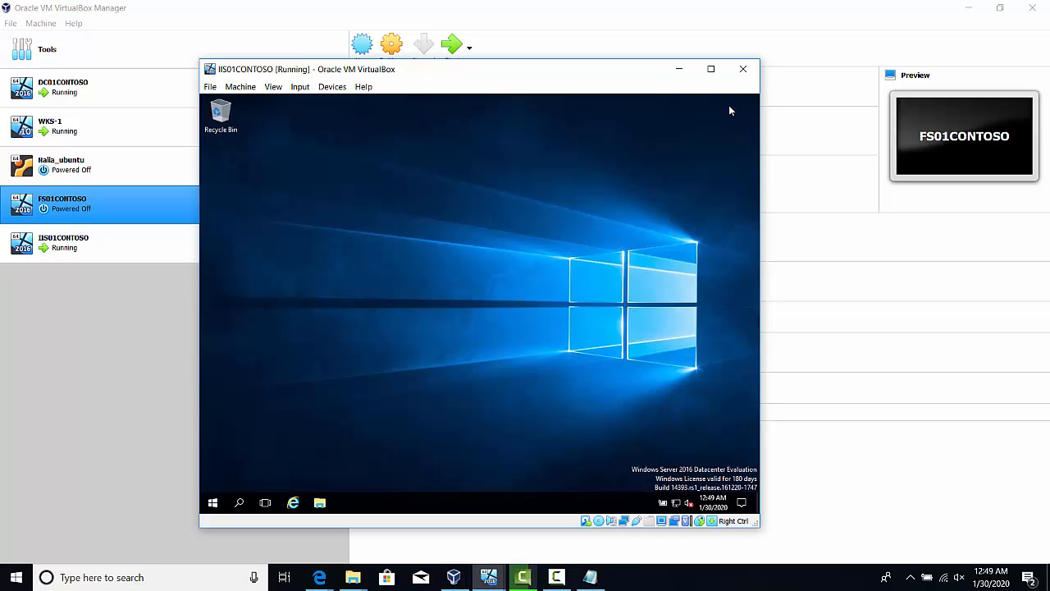
pyautogui.click(556, 577)
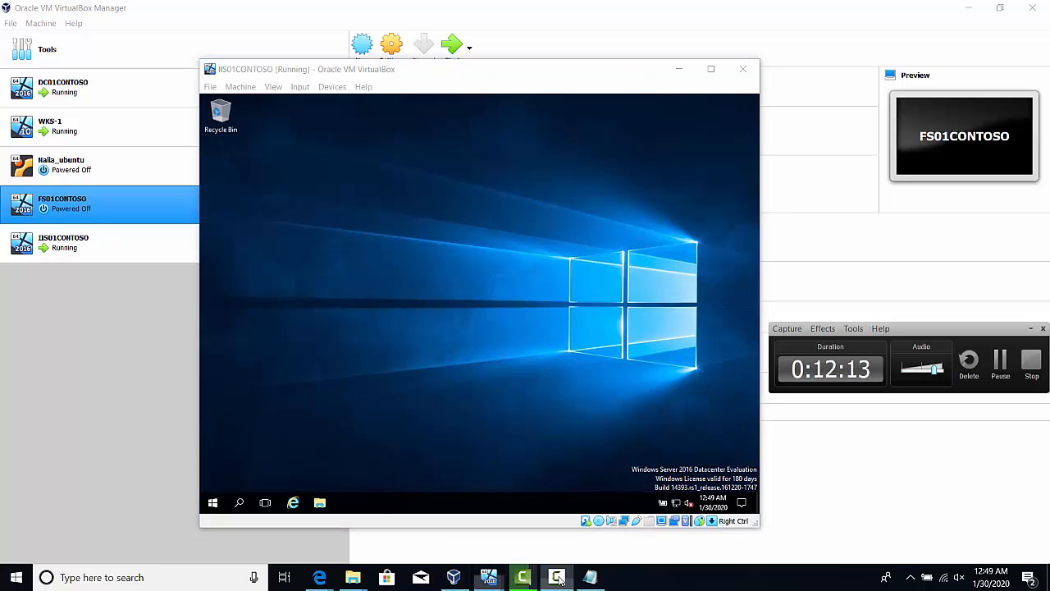
pyautogui.click(1001, 361)
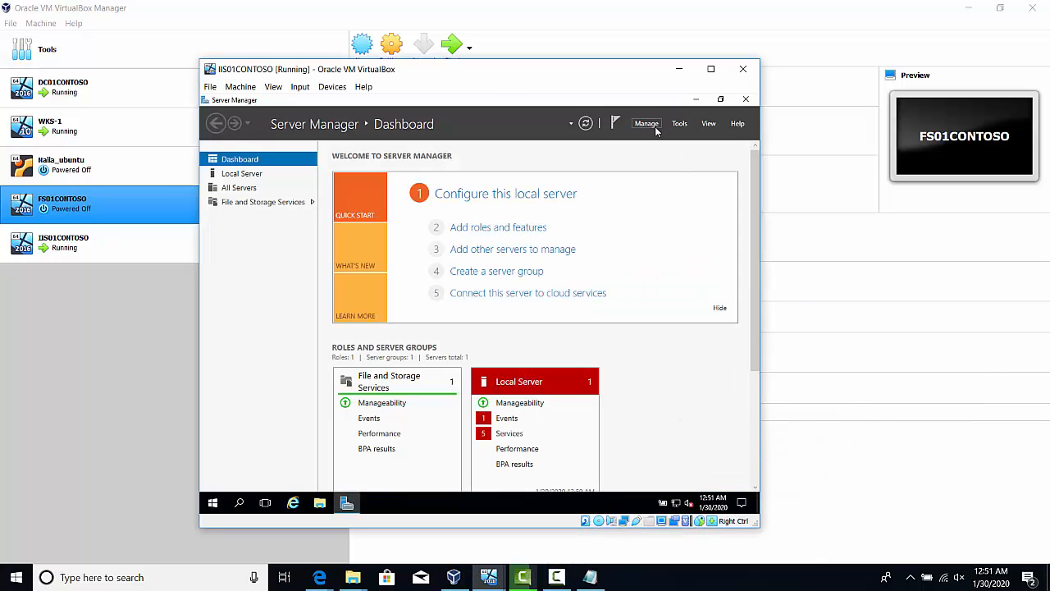
# Start adding roles and features with a role-based or feature-based installation on the IIS01CONTOSO server from the server pool
pyautogui.click(656, 128)
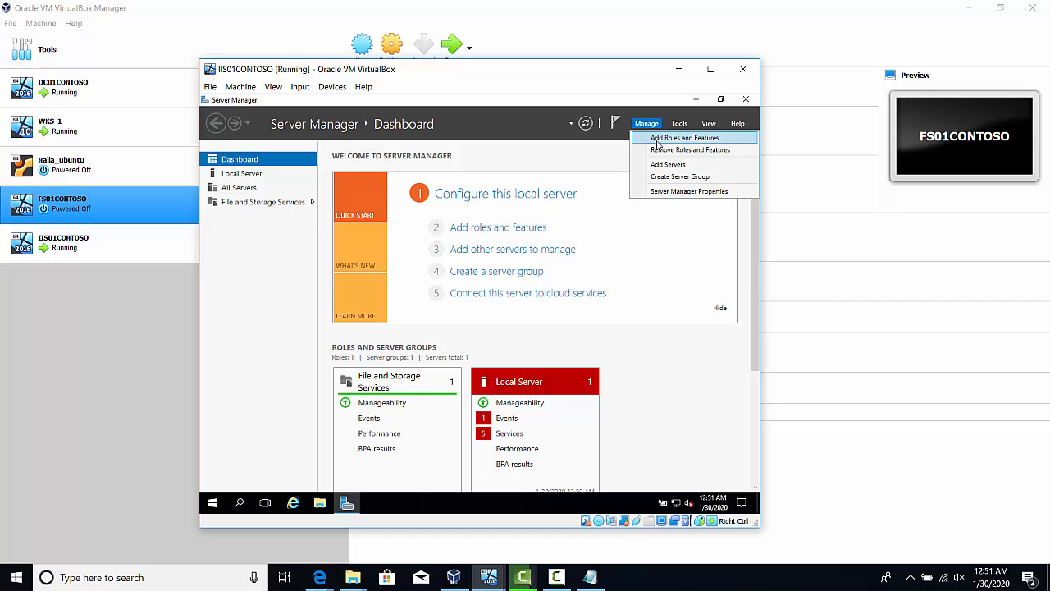
pyautogui.click(660, 140)
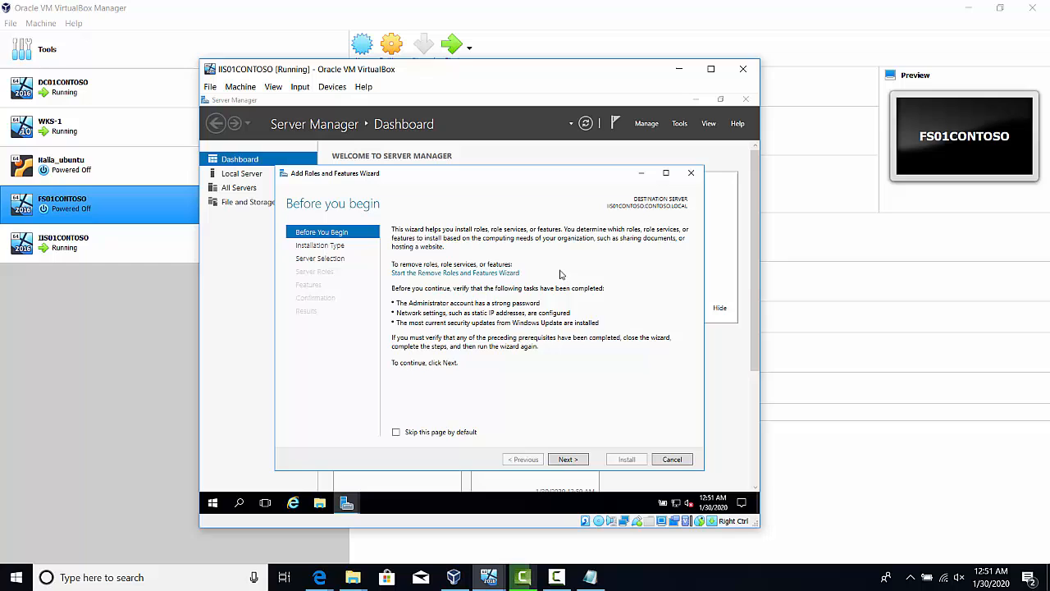
pyautogui.click(569, 462)
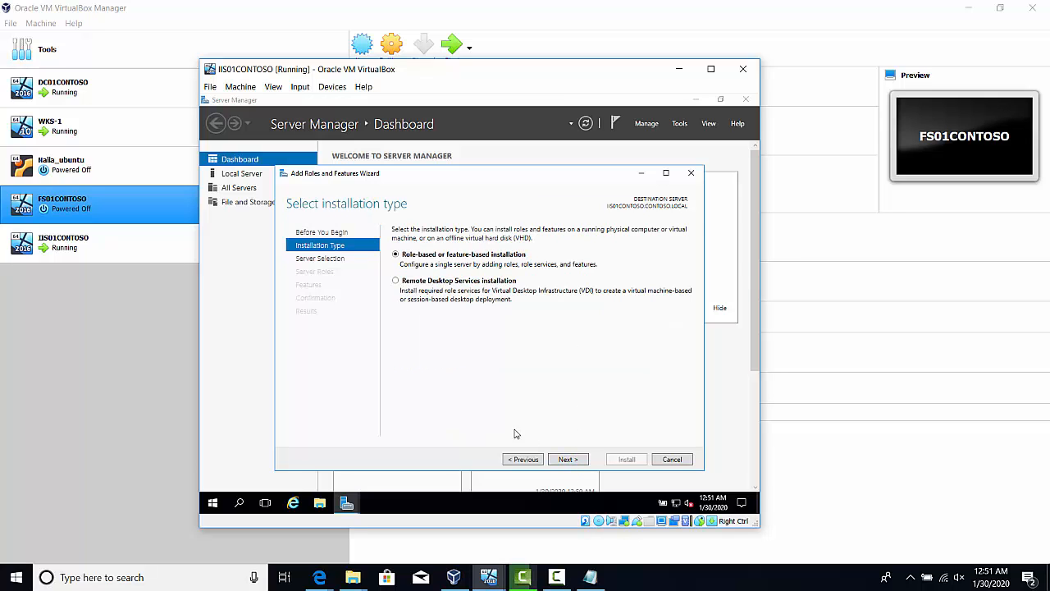
pyautogui.click(585, 461)
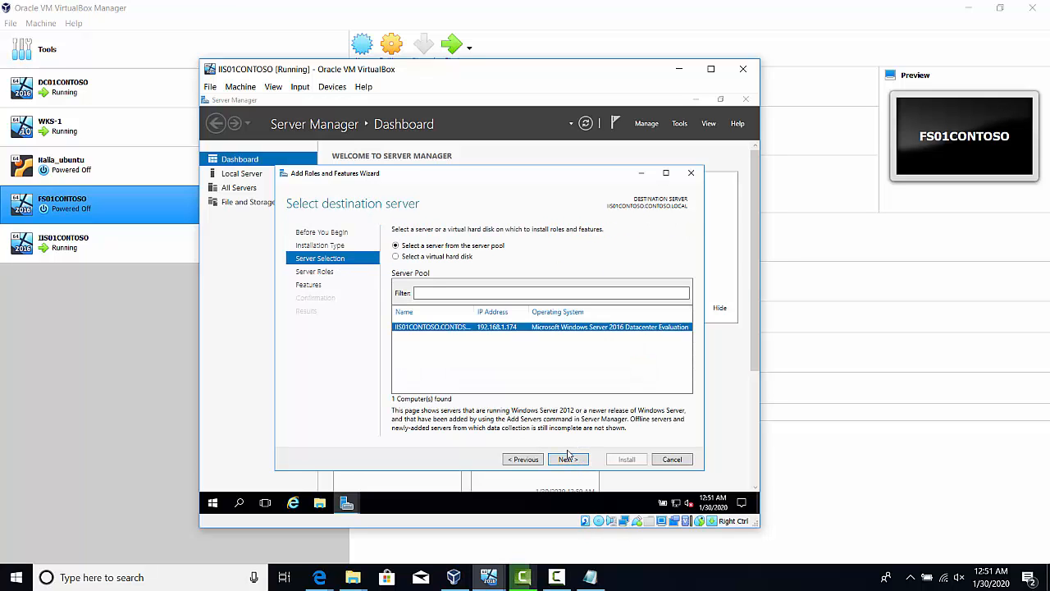
pyautogui.click(561, 462)
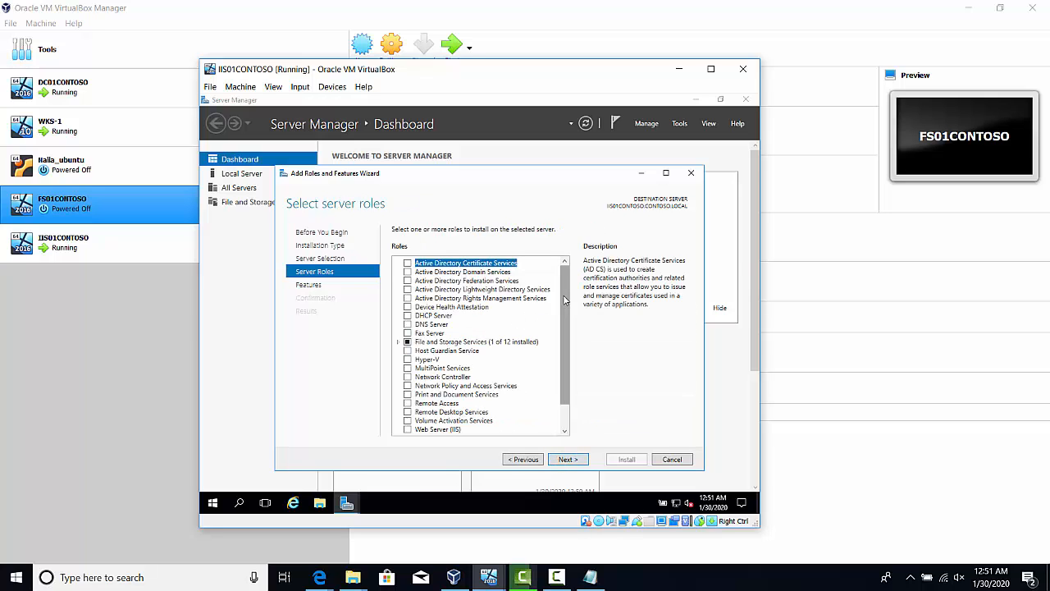
# Select the Web Server (IIS) server role and add its required features, including the management tools
pyautogui.moveTo(563, 300); pyautogui.dragTo(572, 345)
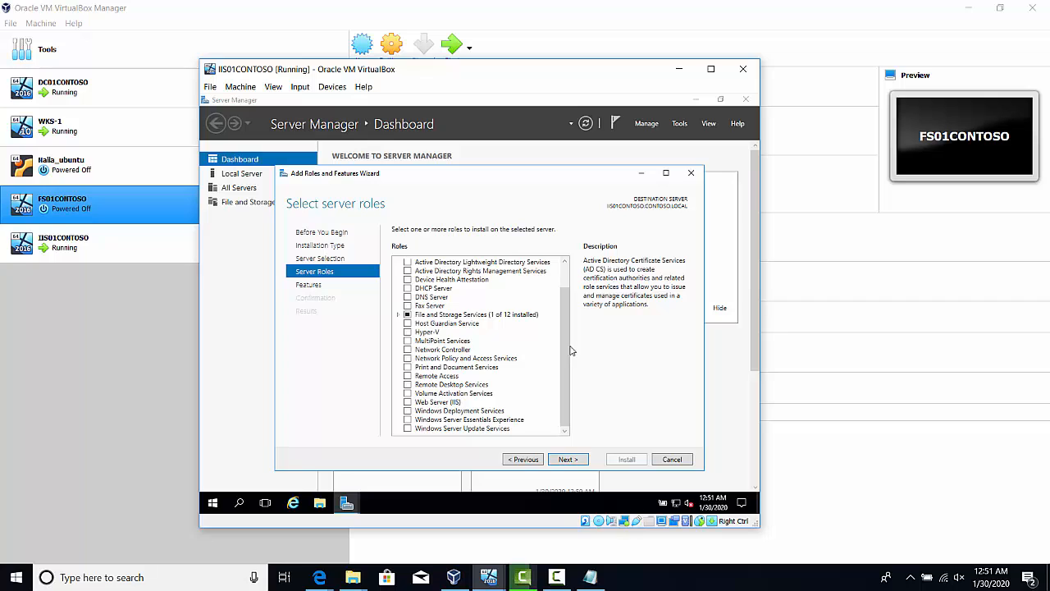
pyautogui.click(408, 402)
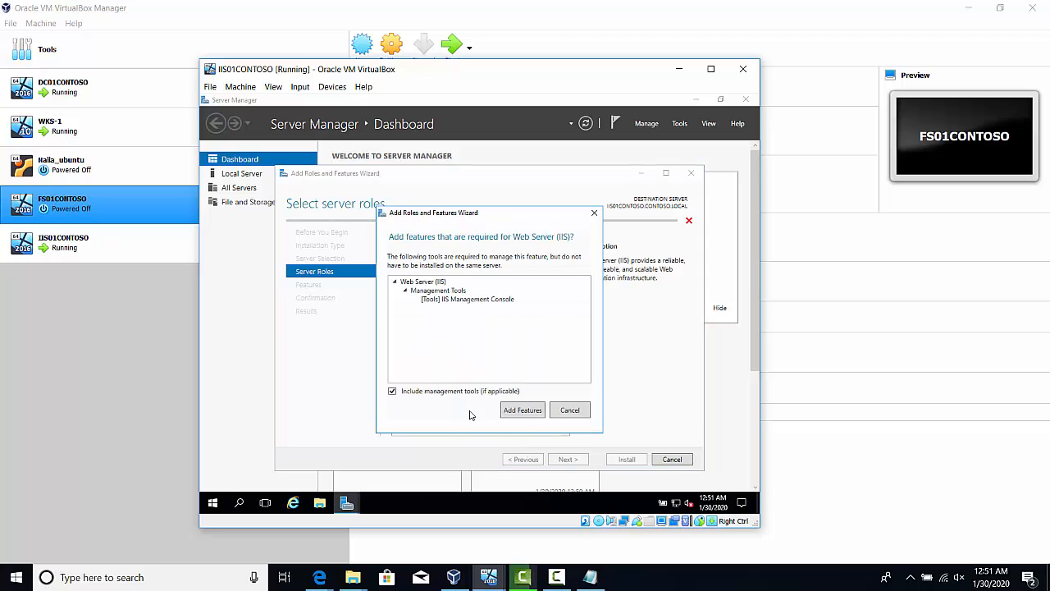
pyautogui.click(528, 412)
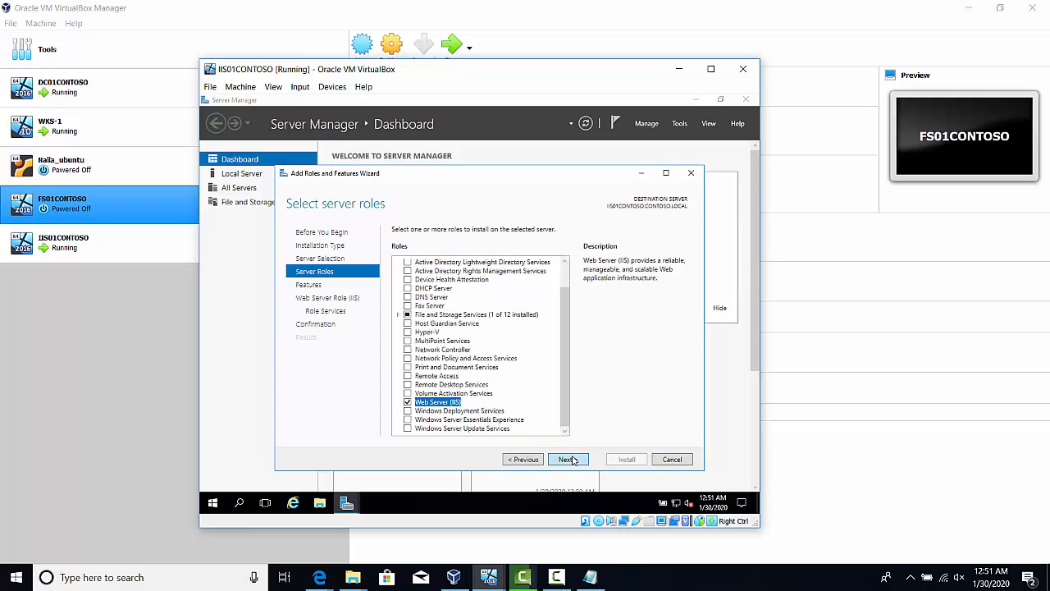
# Accept the default features and Web Server role services, and start the installation
pyautogui.click(567, 459)
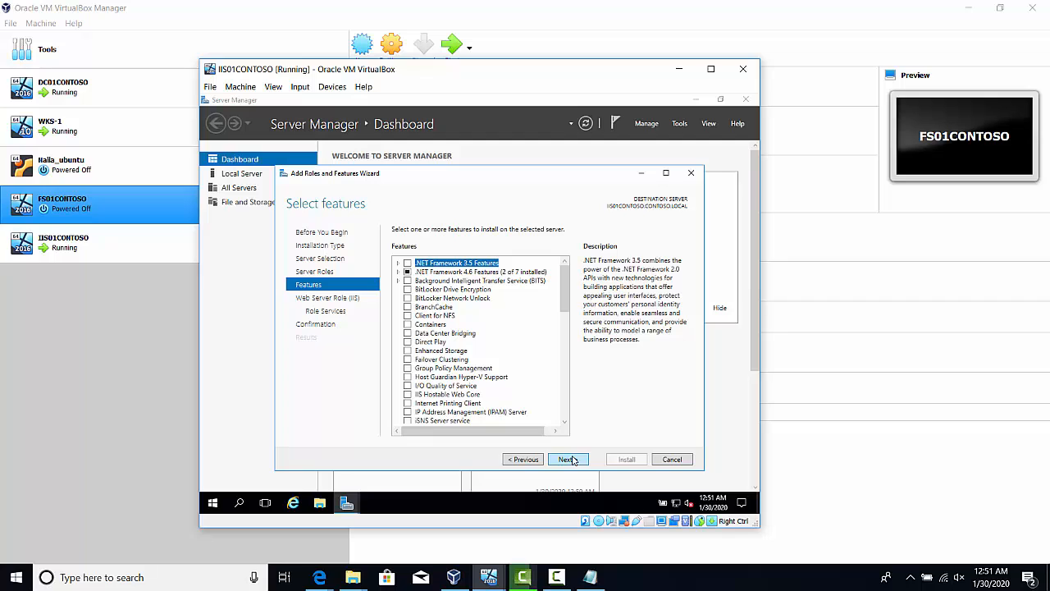
pyautogui.click(568, 460)
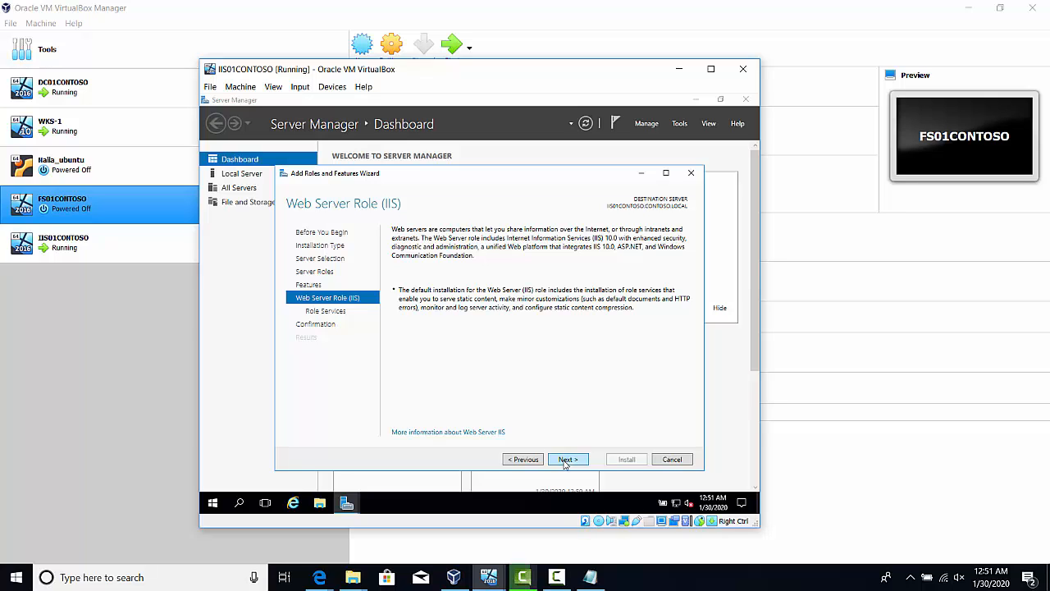
pyautogui.click(566, 462)
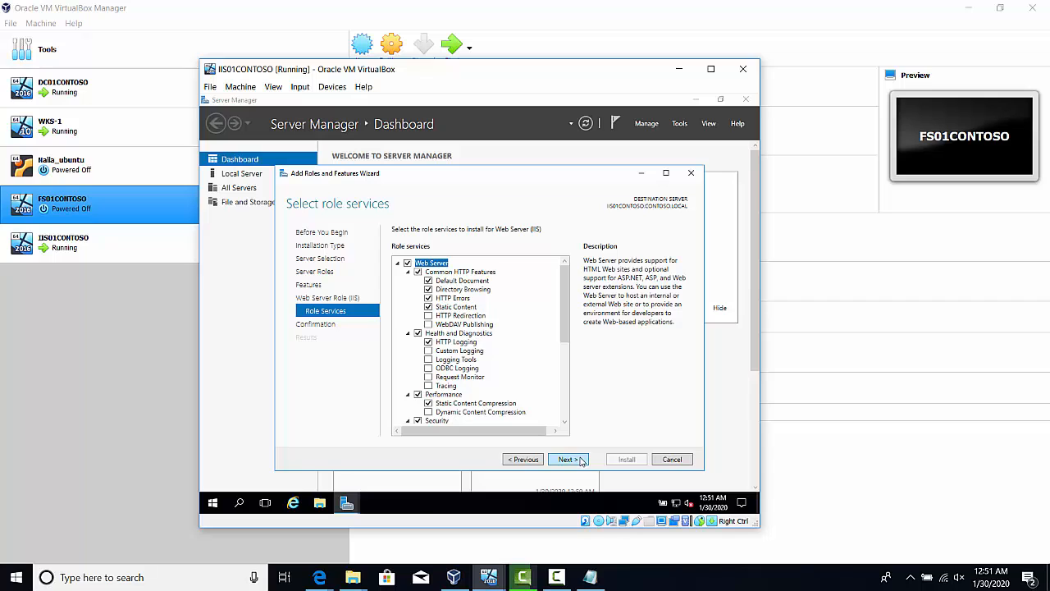
pyautogui.click(581, 462)
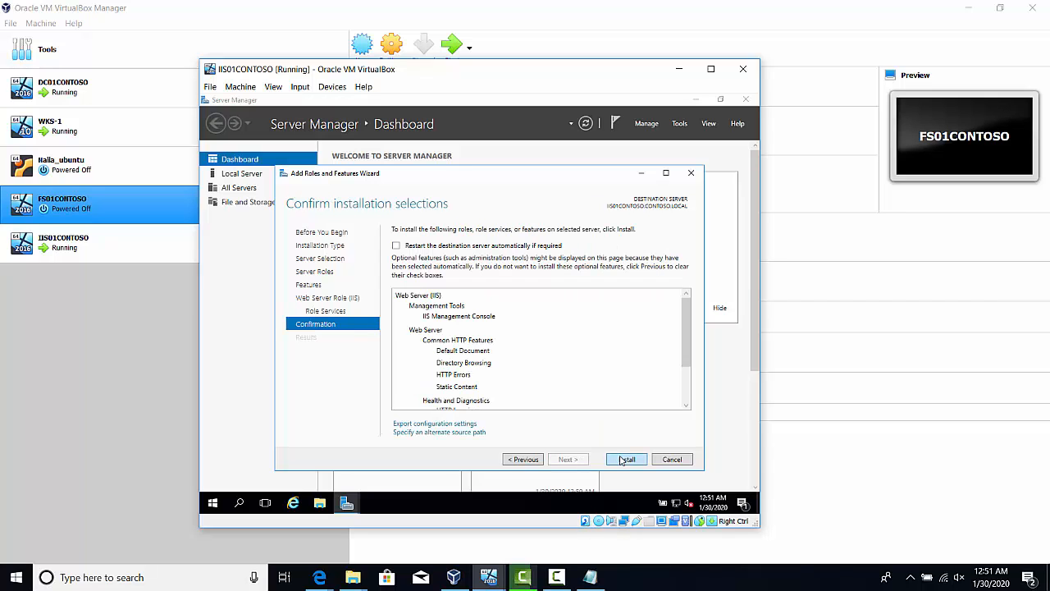
pyautogui.click(625, 460)
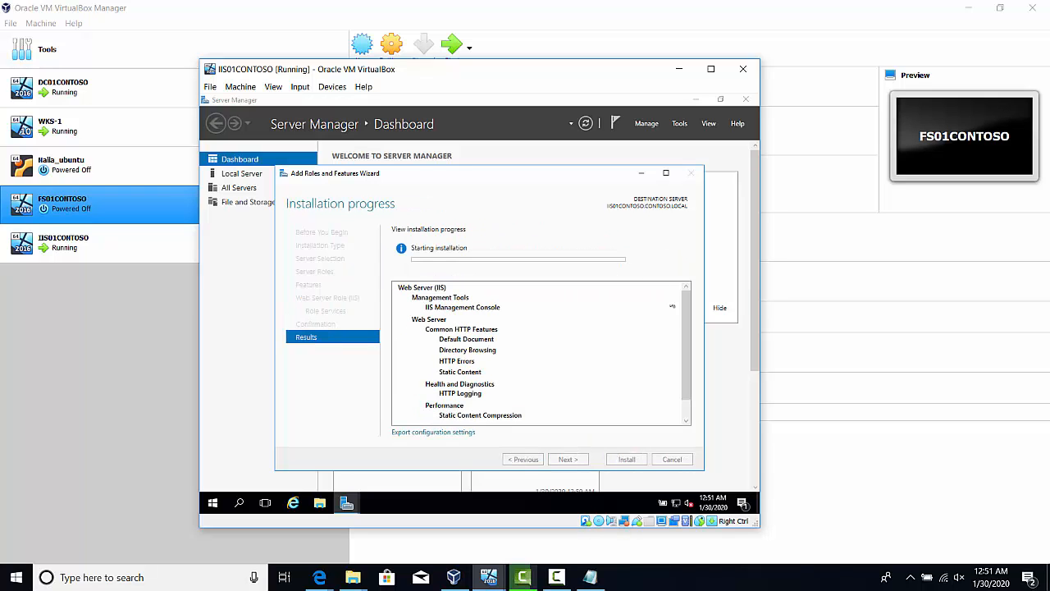
pyautogui.click(563, 577)
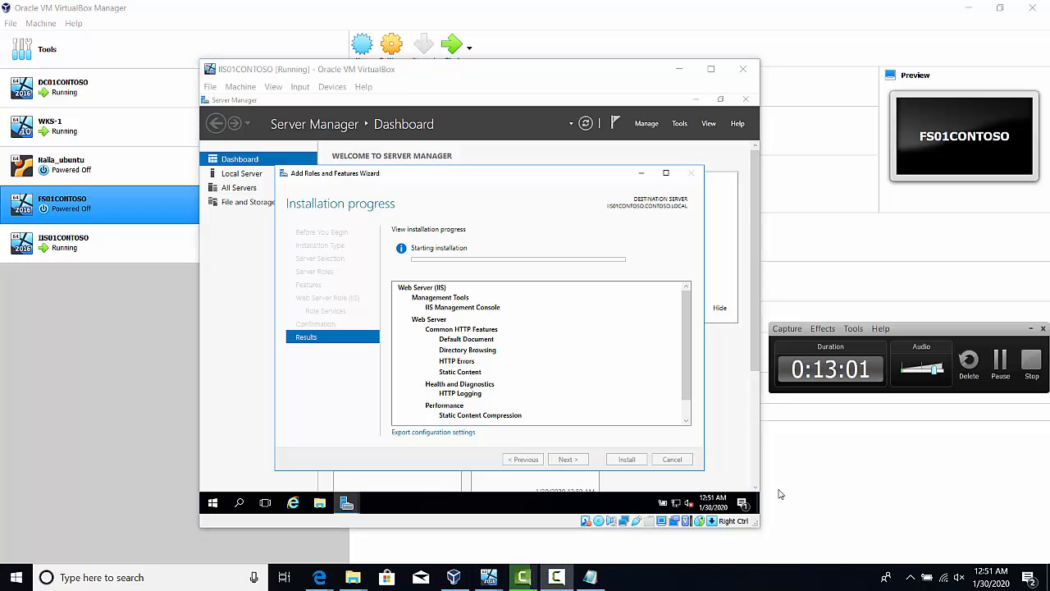
pyautogui.click(1000, 362)
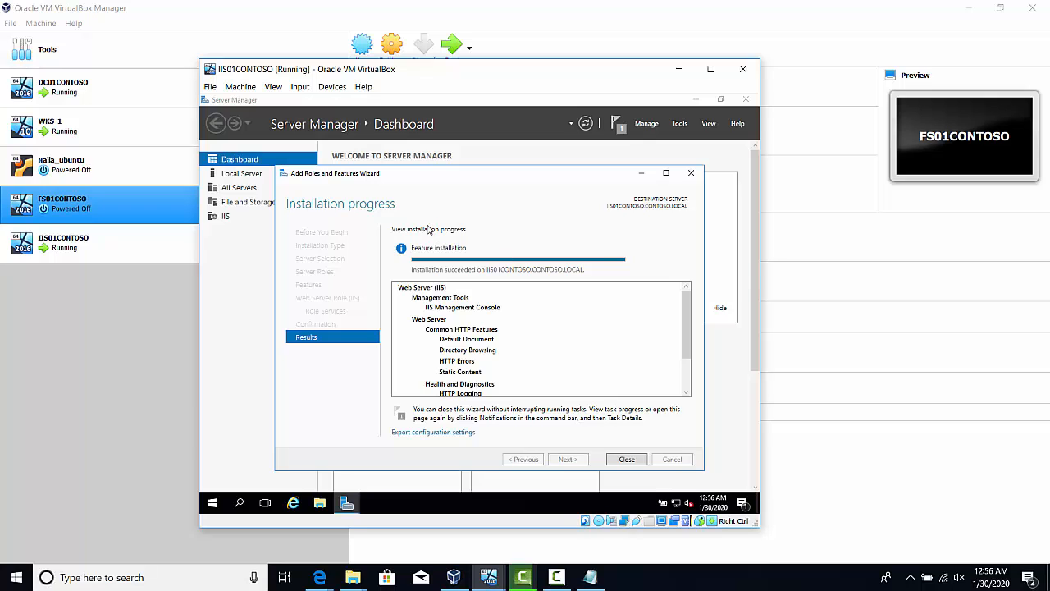
# Close the Add Roles and Features Wizard and check the feature installation notification in Server Manager
pyautogui.click(626, 459)
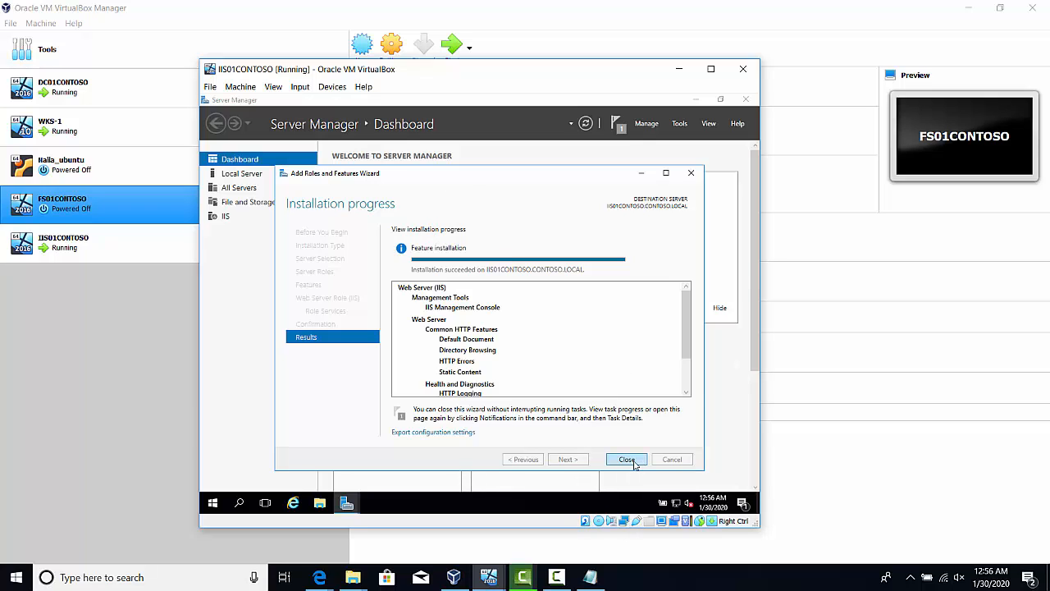
pyautogui.click(621, 129)
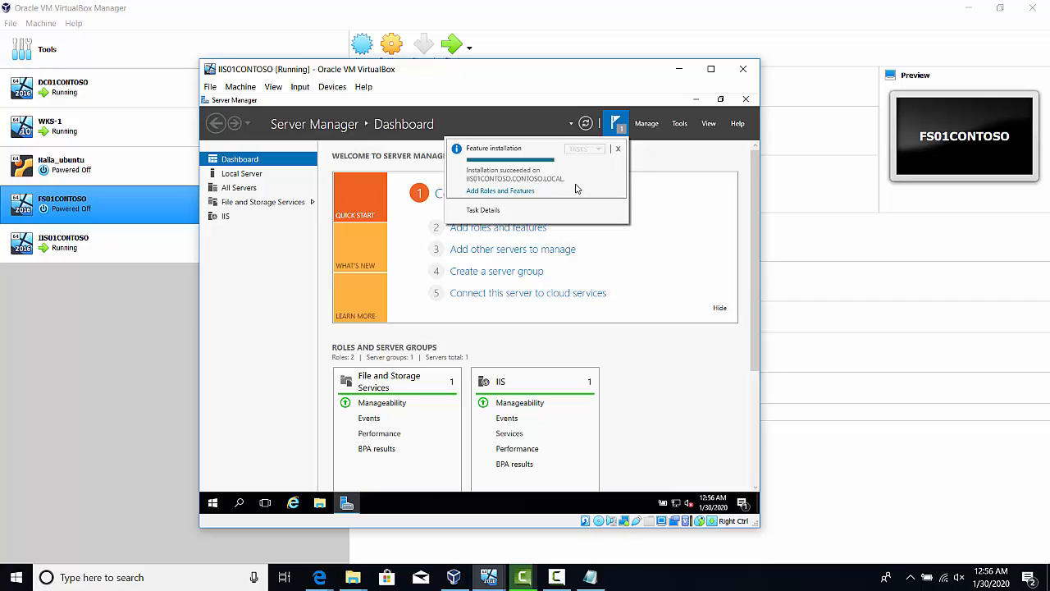
pyautogui.click(713, 167)
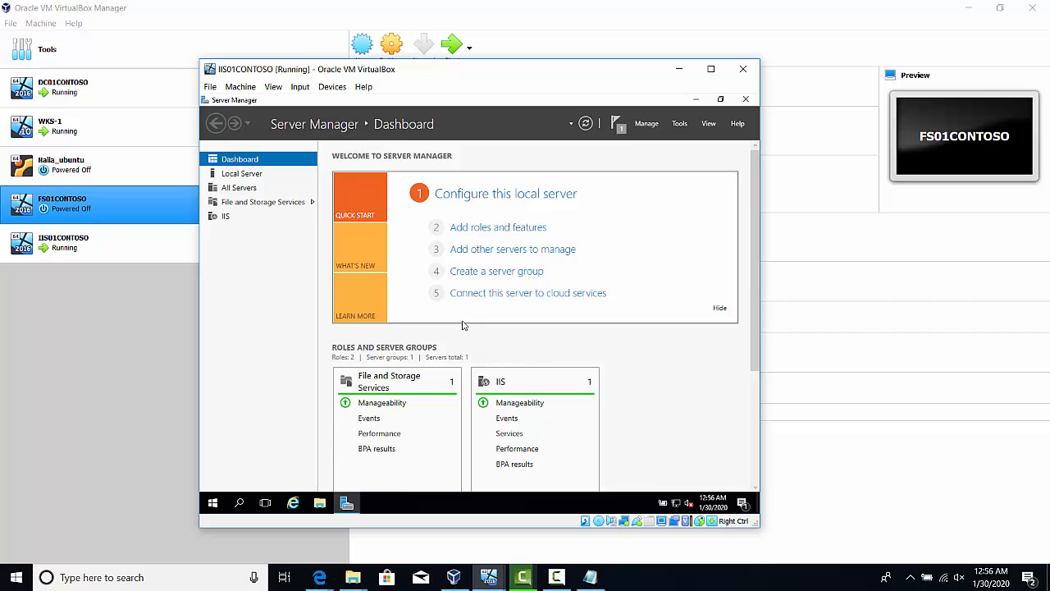
# Launch the command prompt and run ipconfig to display the server's IP configuration
pyautogui.click(240, 502)
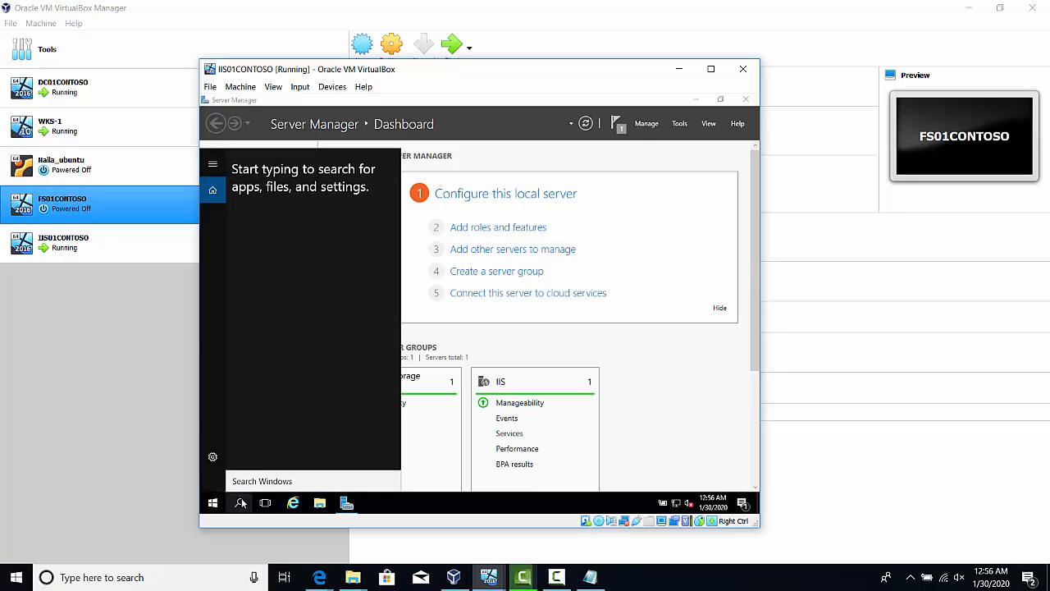
pyautogui.write('cmd')
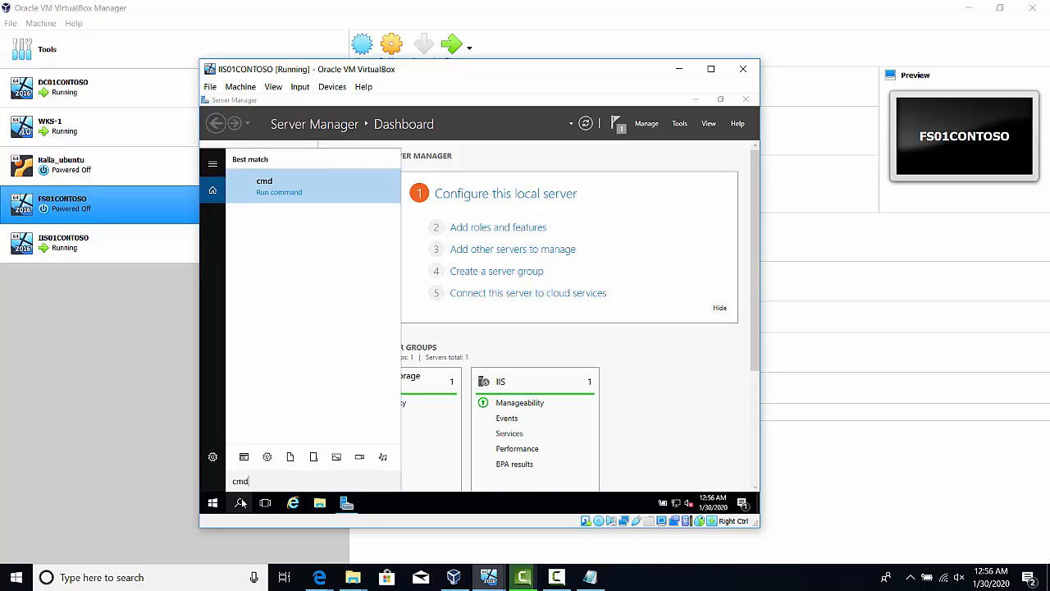
pyautogui.press('Return')
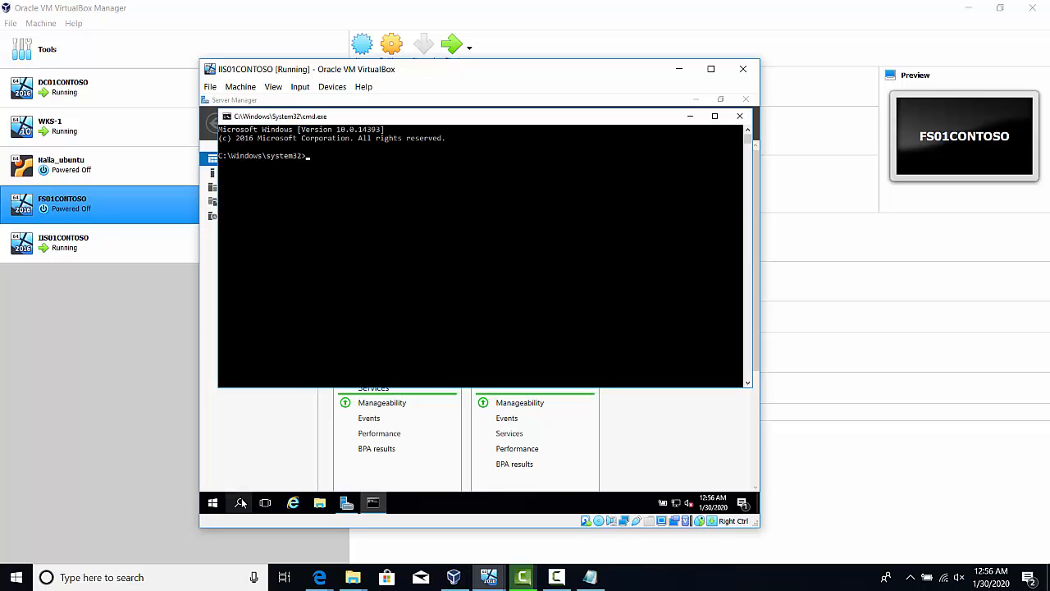
pyautogui.write('ipconfig')
pyautogui.press('Return')
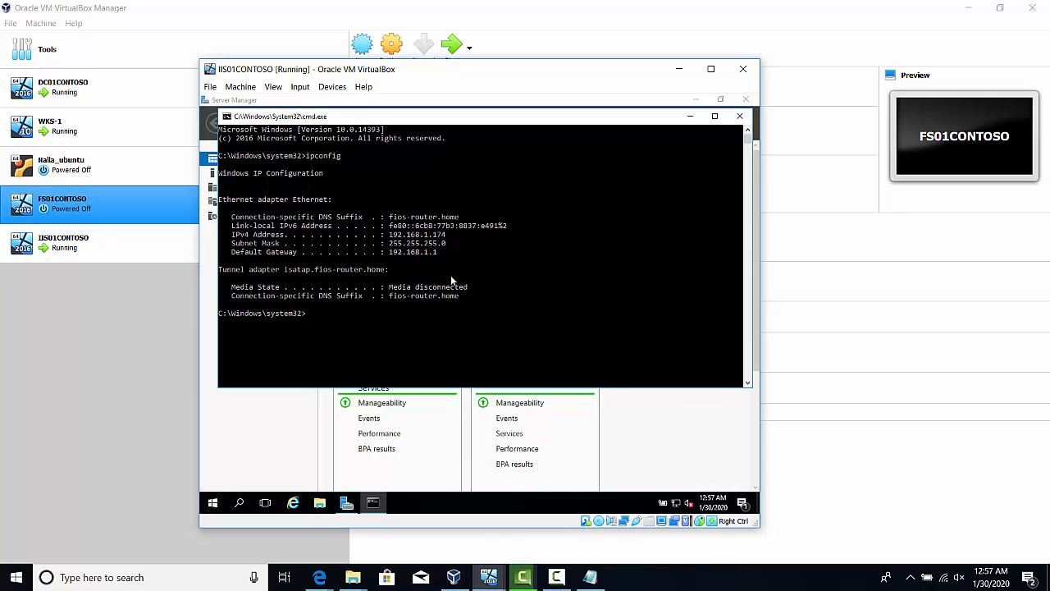
# Switch to the WKS-1 virtual machine, sign in with the account password and dismiss the network reconnection message
pyautogui.click(490, 579)
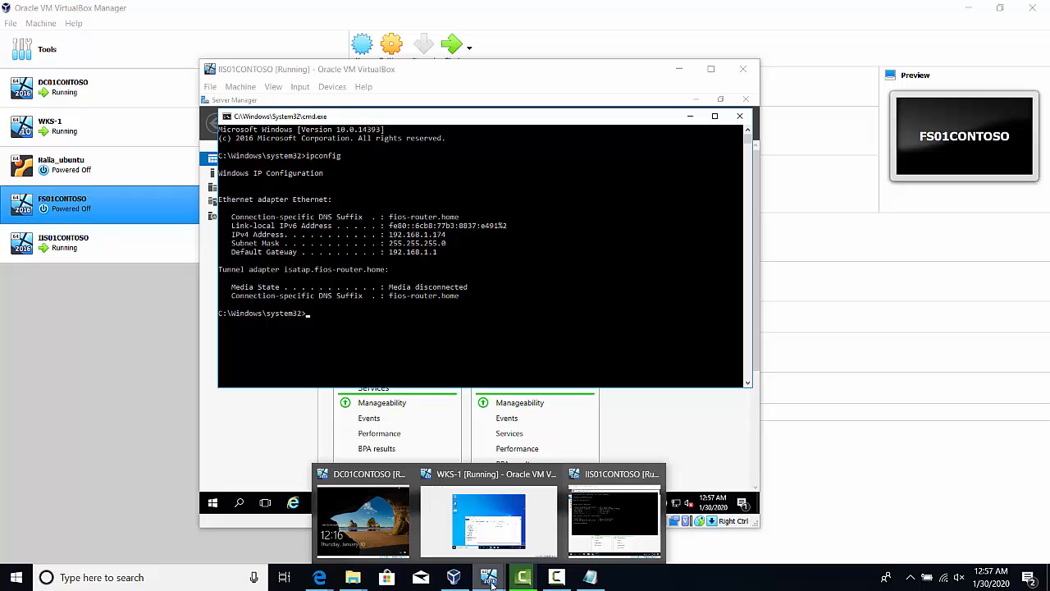
pyautogui.click(472, 505)
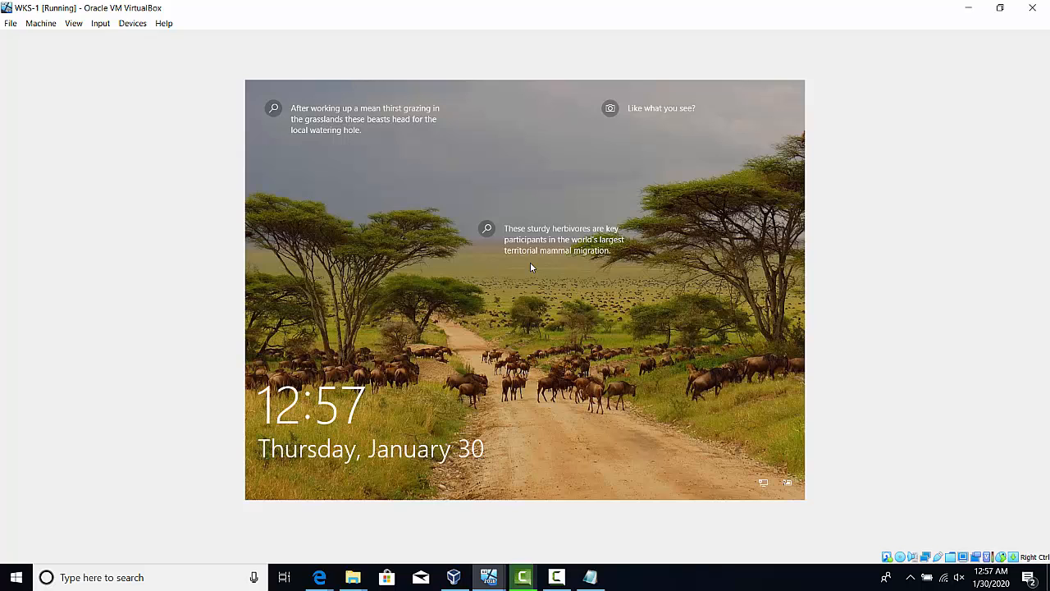
pyautogui.click(410, 231)
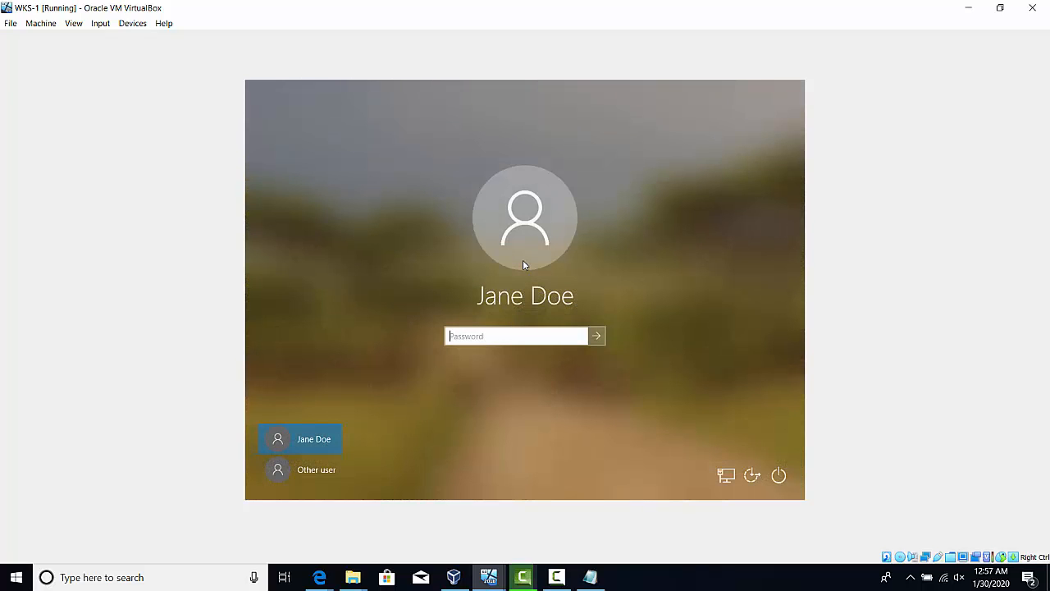
pyautogui.write('Pa$$w0rd')
pyautogui.press('Return')
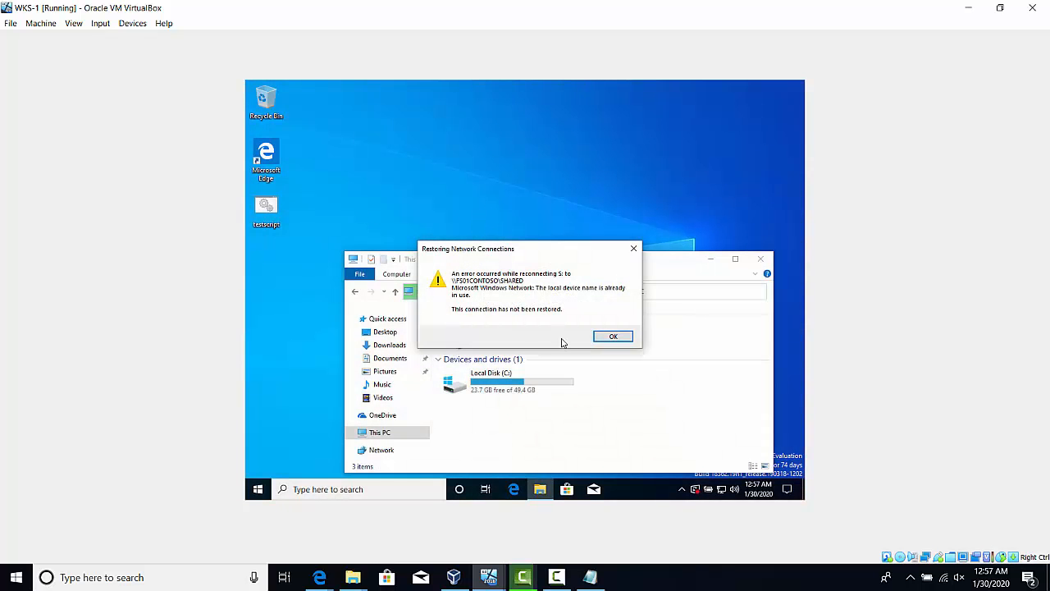
pyautogui.click(613, 336)
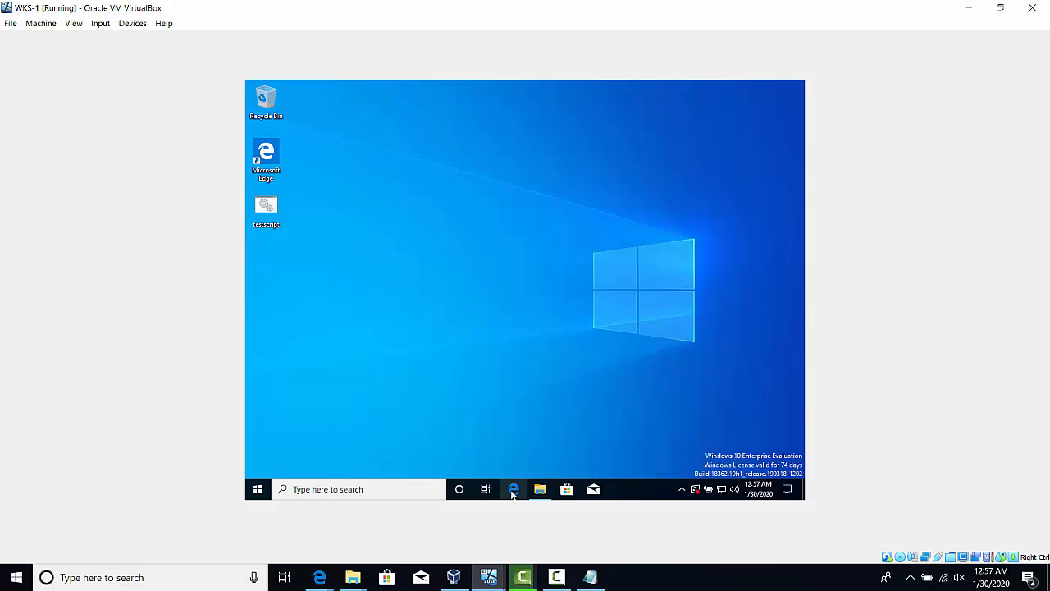
# Launch Microsoft Edge on WKS-1 and look up the web server's IPv4 address in IIS01CONTOSO's ipconfig output
pyautogui.click(512, 490)
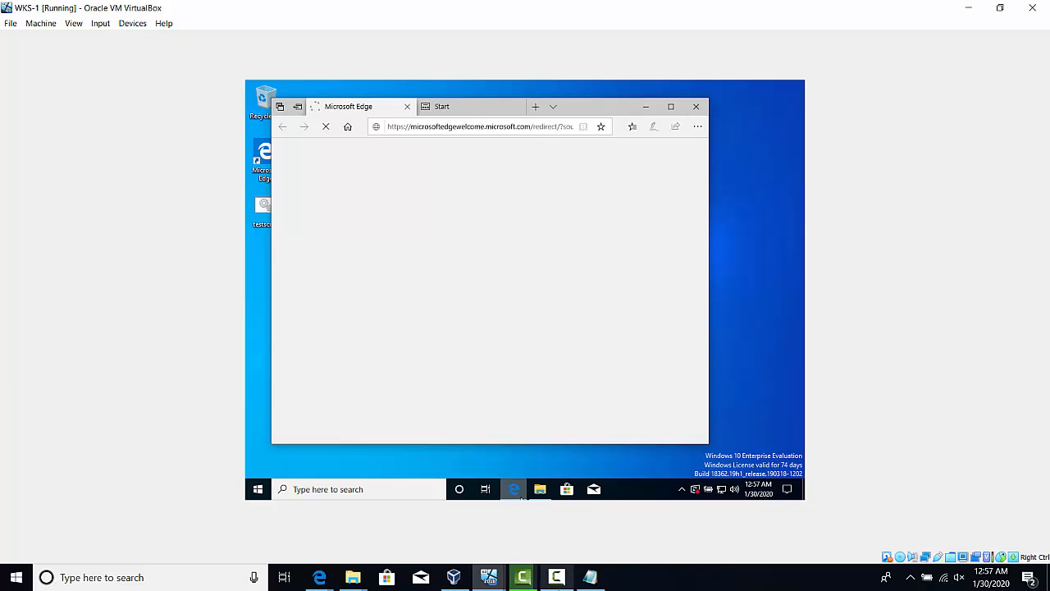
pyautogui.moveTo(489, 577)
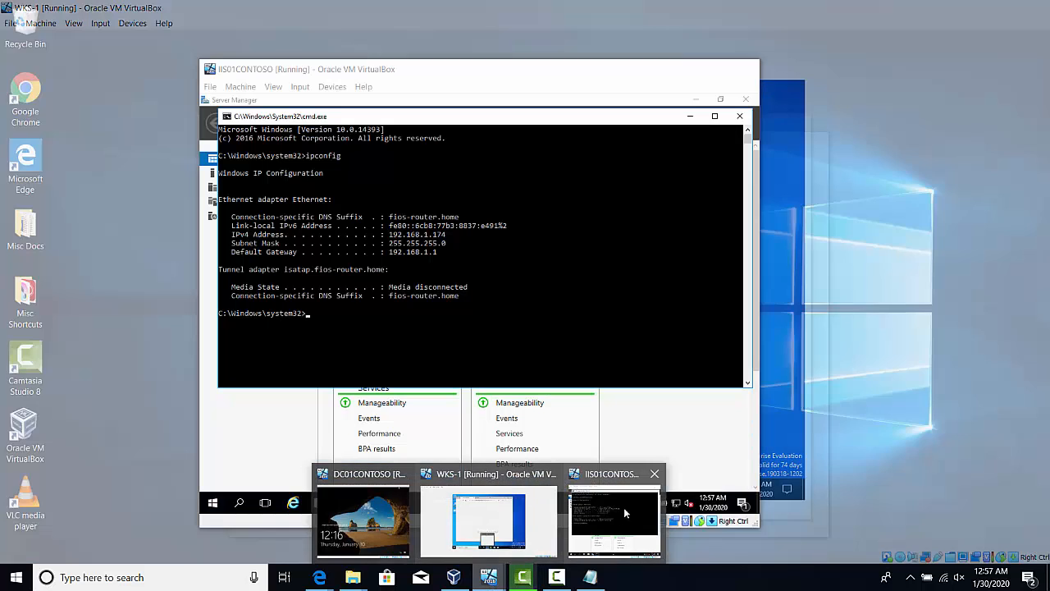
pyautogui.click(624, 507)
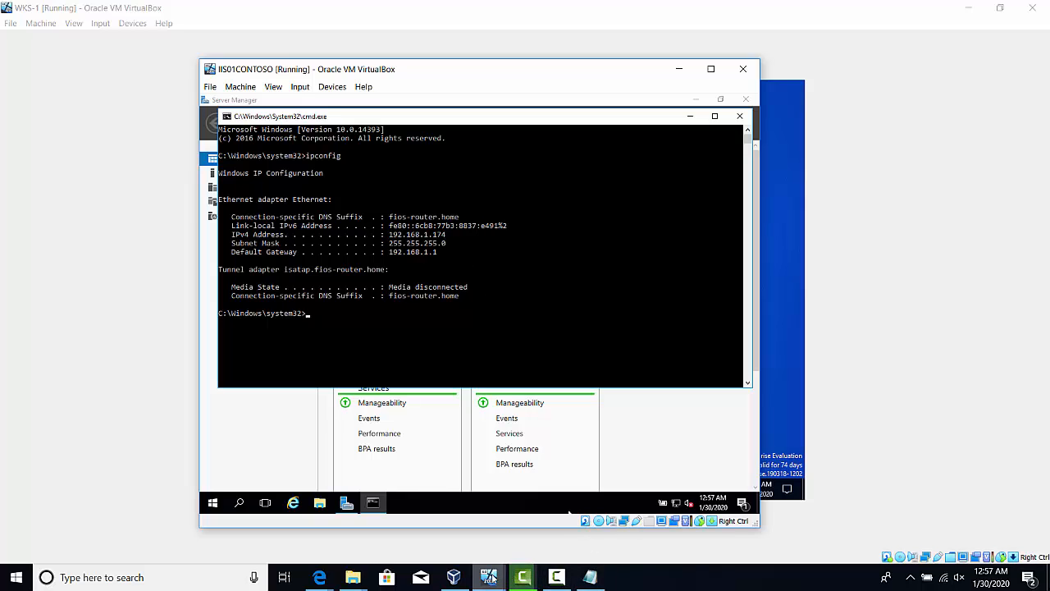
pyautogui.moveTo(490, 579)
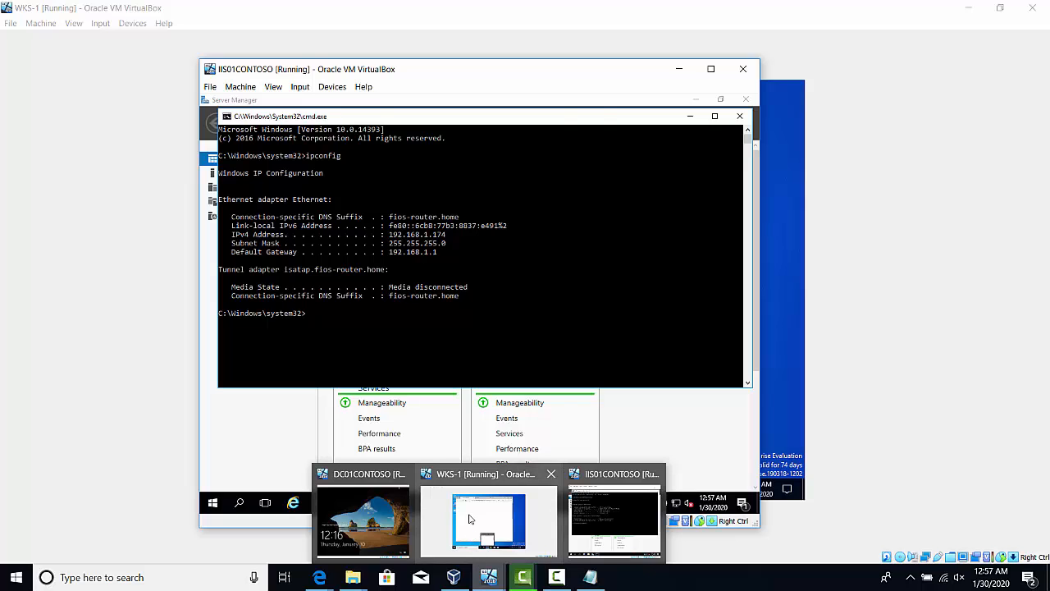
pyautogui.click(471, 517)
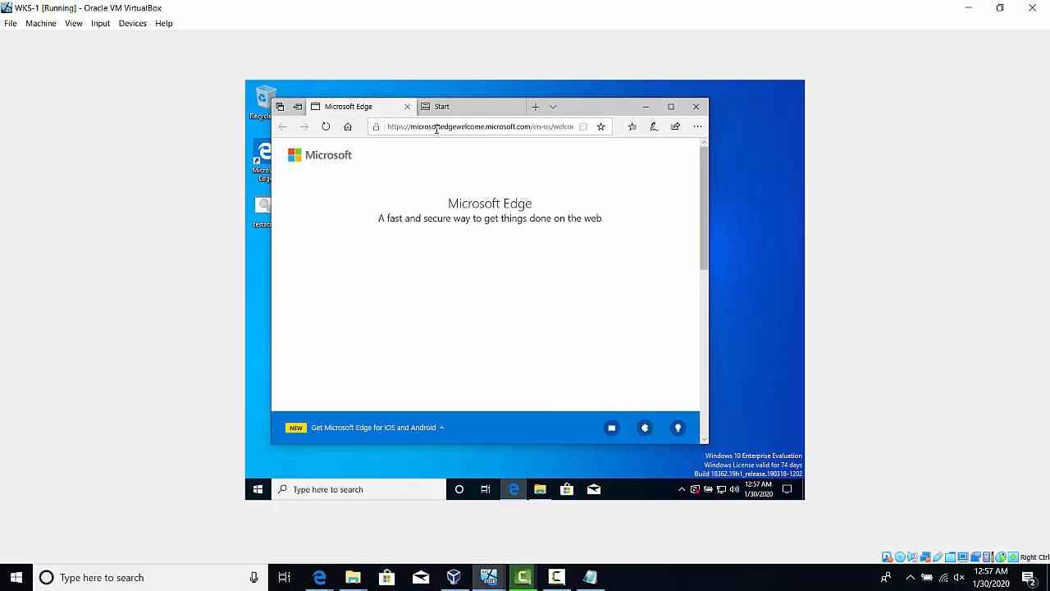
# Try to open the web server's page at 192.168.1.174, and close the browser
pyautogui.click(436, 128)
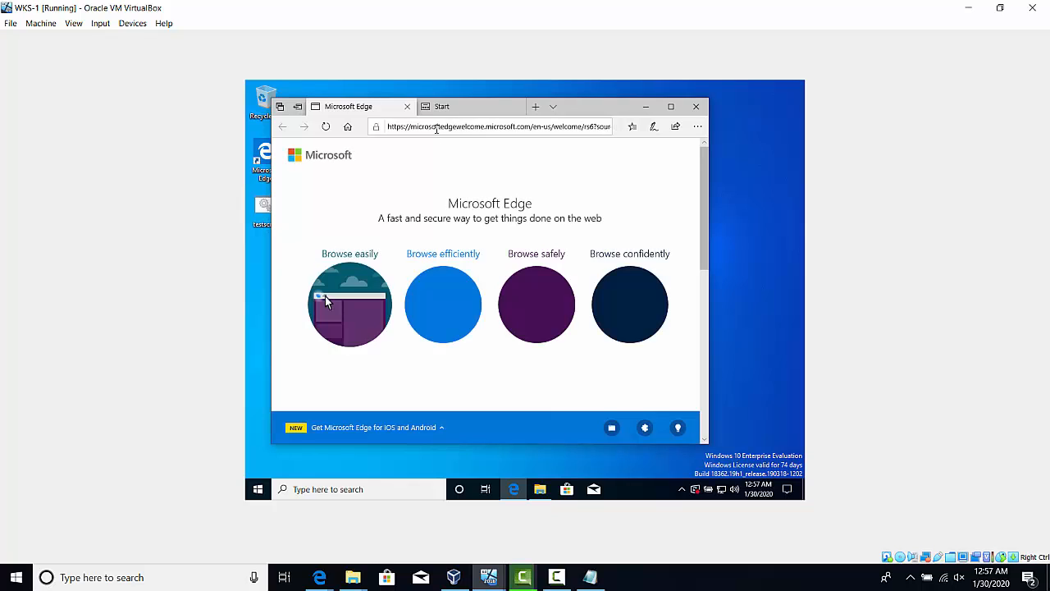
pyautogui.click(437, 127)
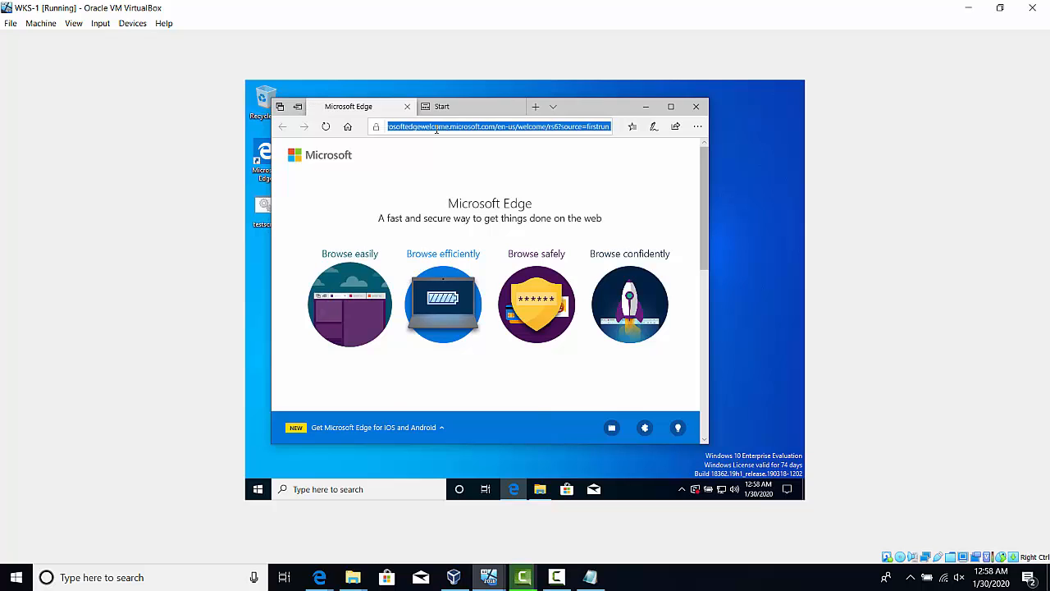
pyautogui.write('192')
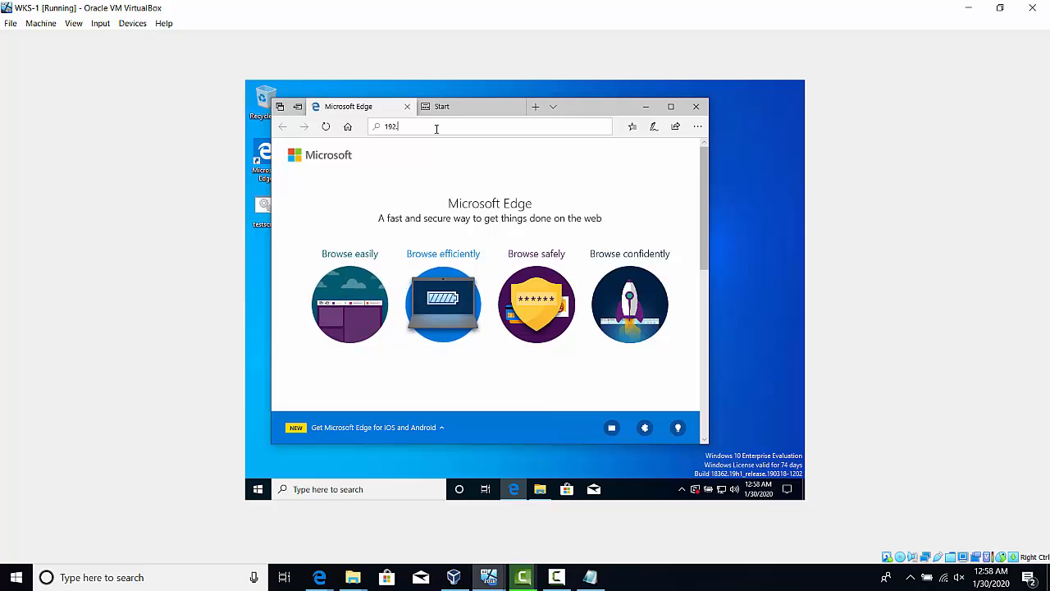
pyautogui.write('.168')
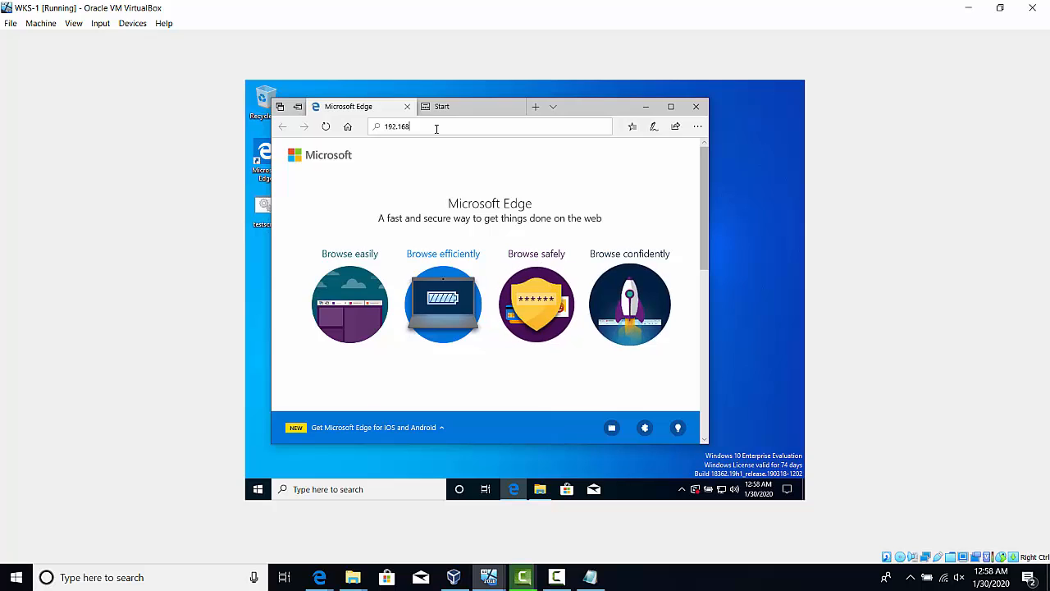
pyautogui.write('.1.1')
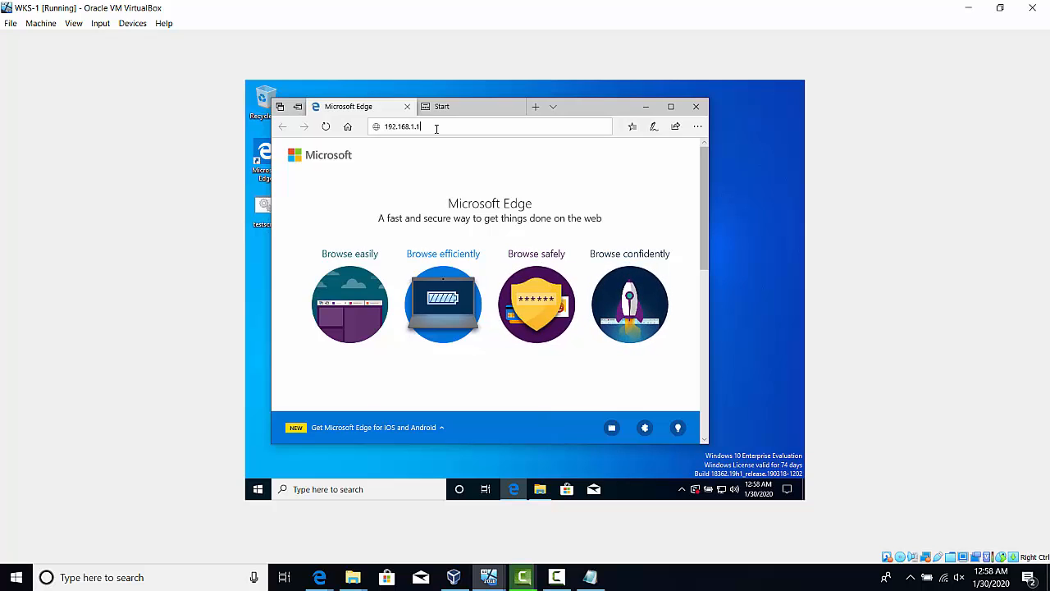
pyautogui.write('74')
pyautogui.press('Return')
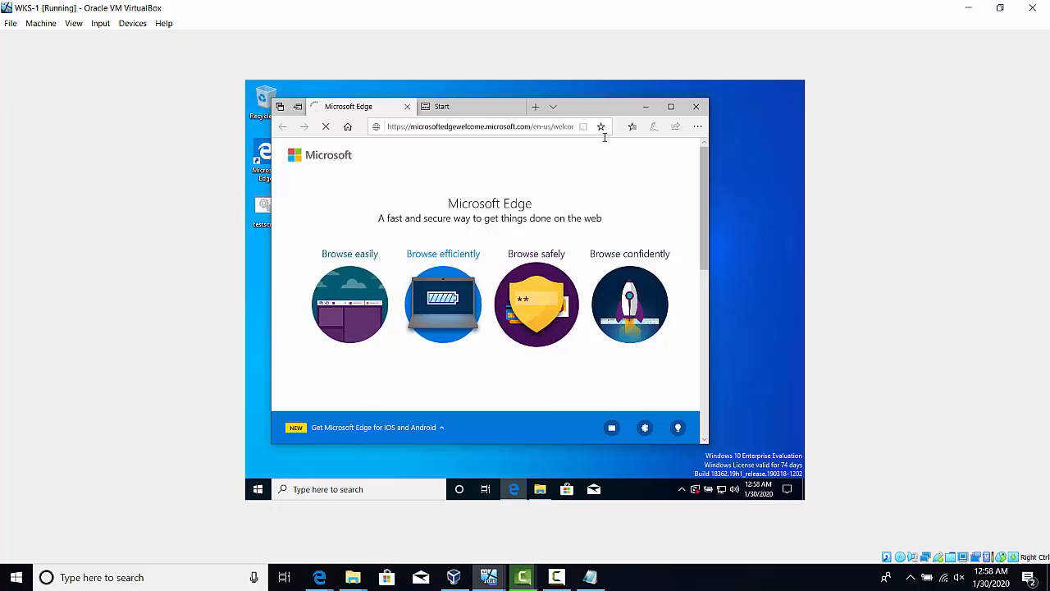
pyautogui.click(508, 126)
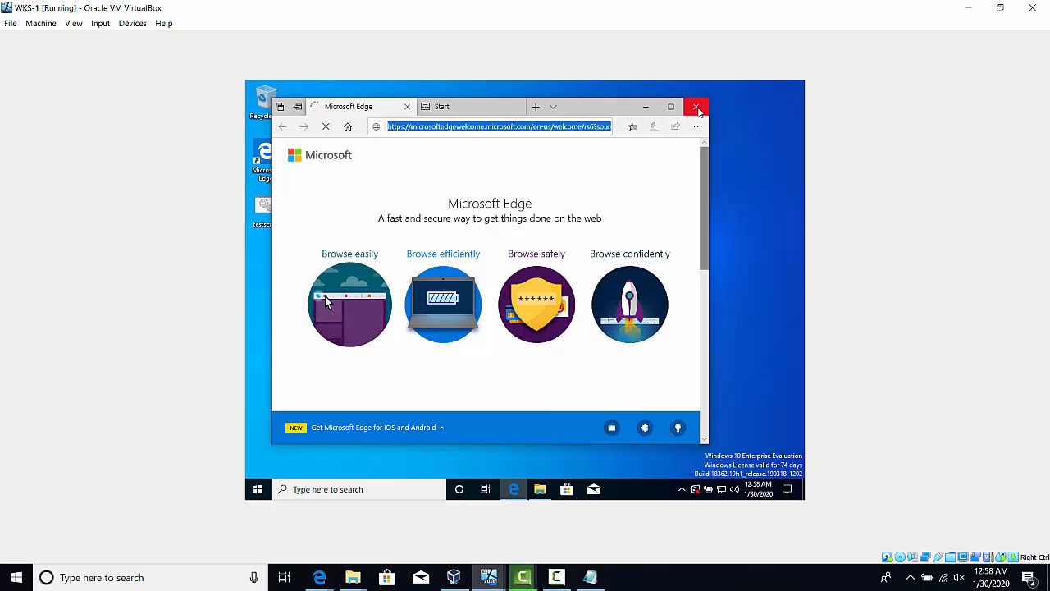
pyautogui.click(697, 109)
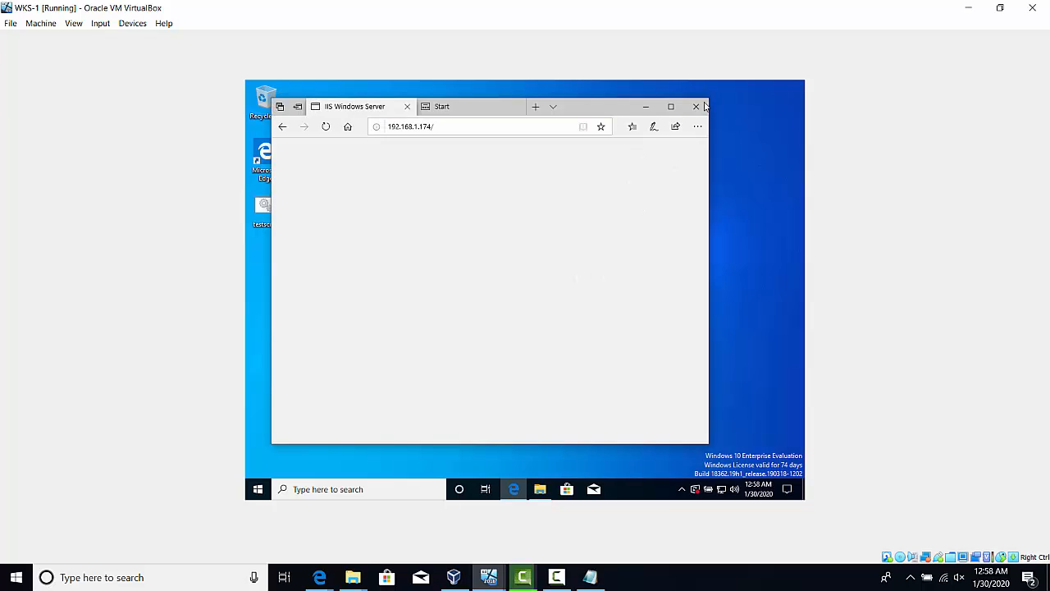
pyautogui.click(698, 108)
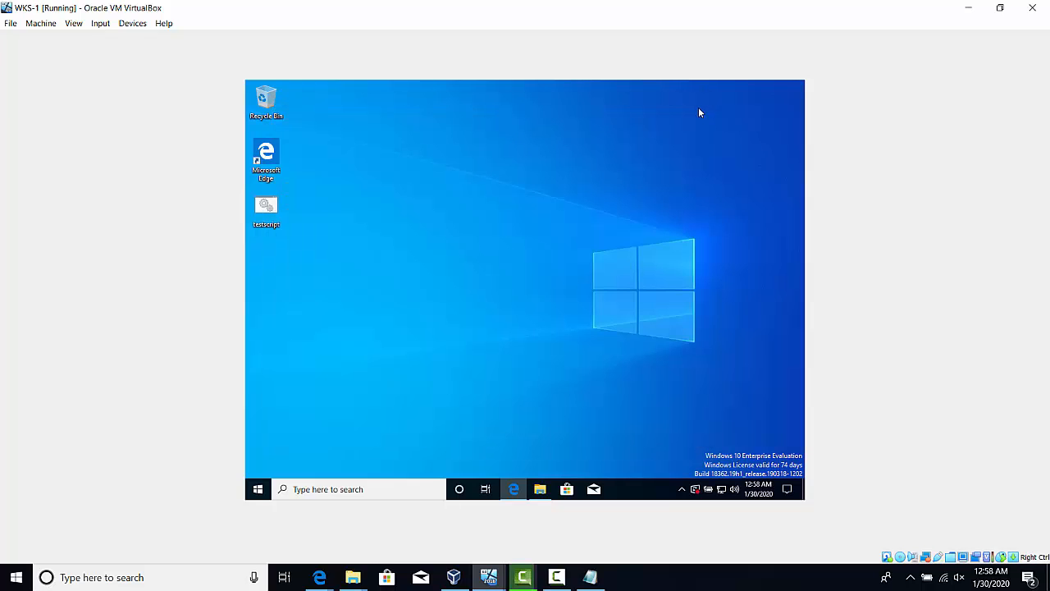
# Reopen Microsoft Edge and load the IIS default page at 192.168.1.174
pyautogui.click(515, 489)
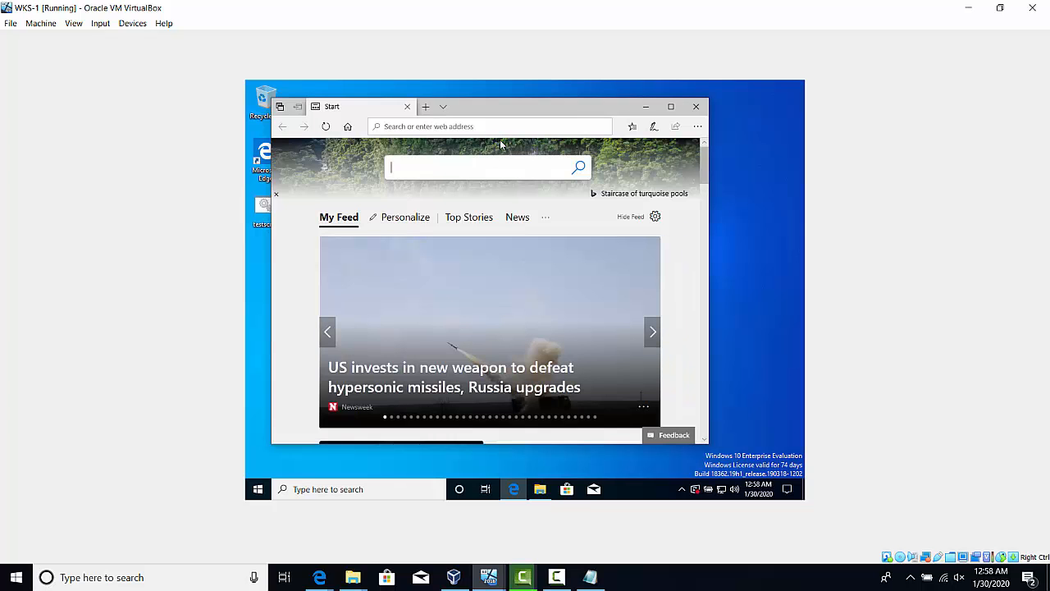
pyautogui.write('192')
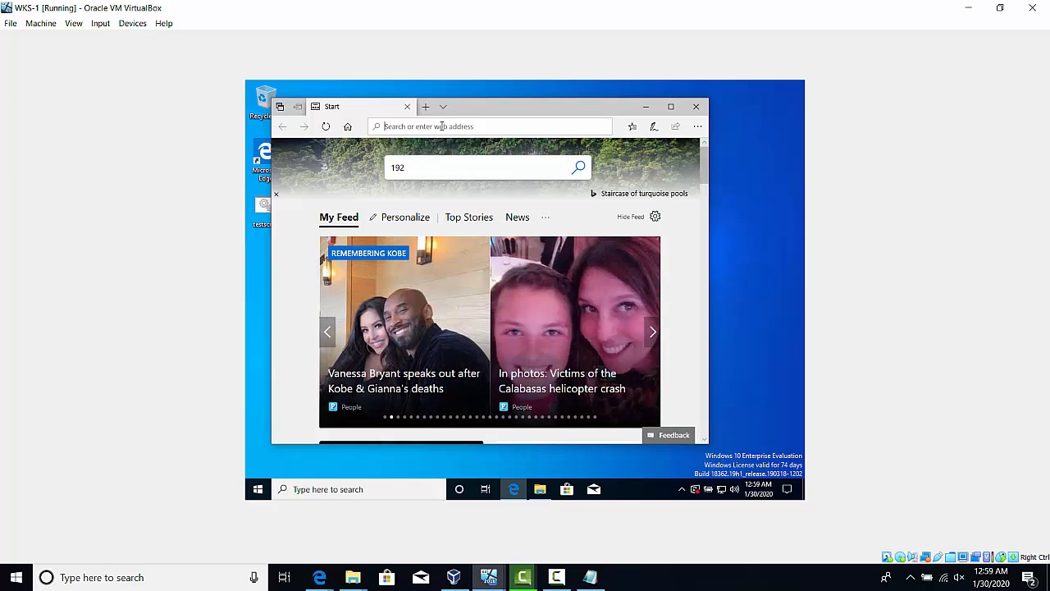
pyautogui.write('192')
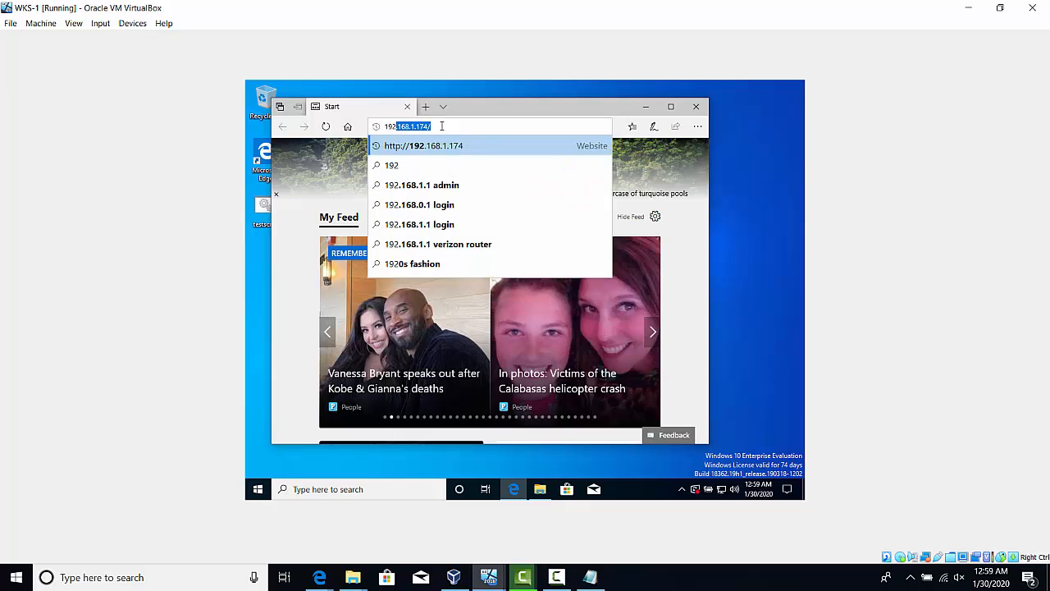
pyautogui.press('Return')
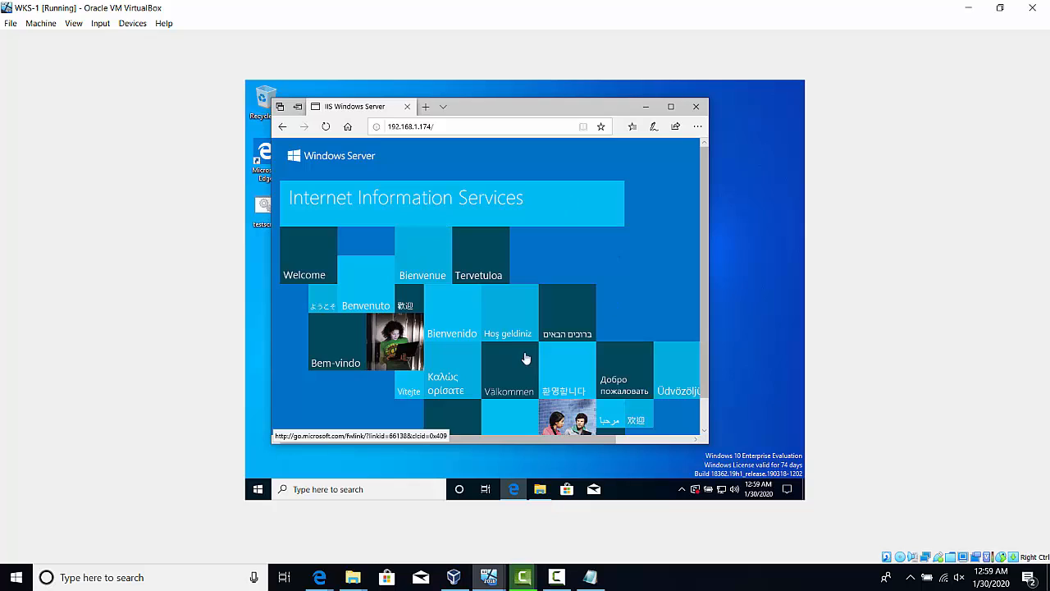
pyautogui.click(464, 128)
pyautogui.click(460, 129)
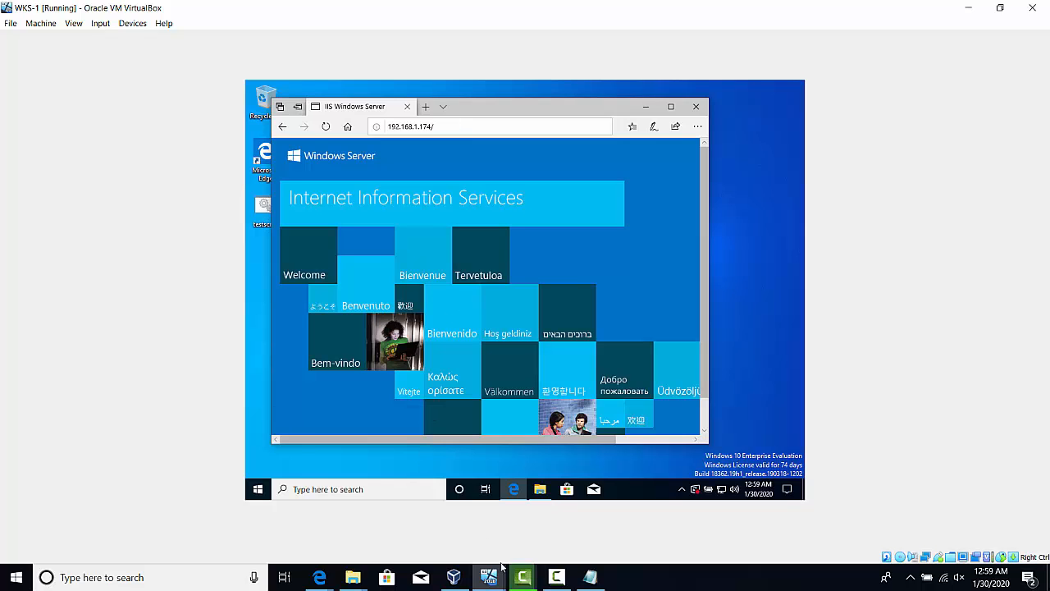
# Switch to the IIS01CONTOSO virtual machine and minimize its command prompt and Server Manager windows
pyautogui.moveTo(490, 579)
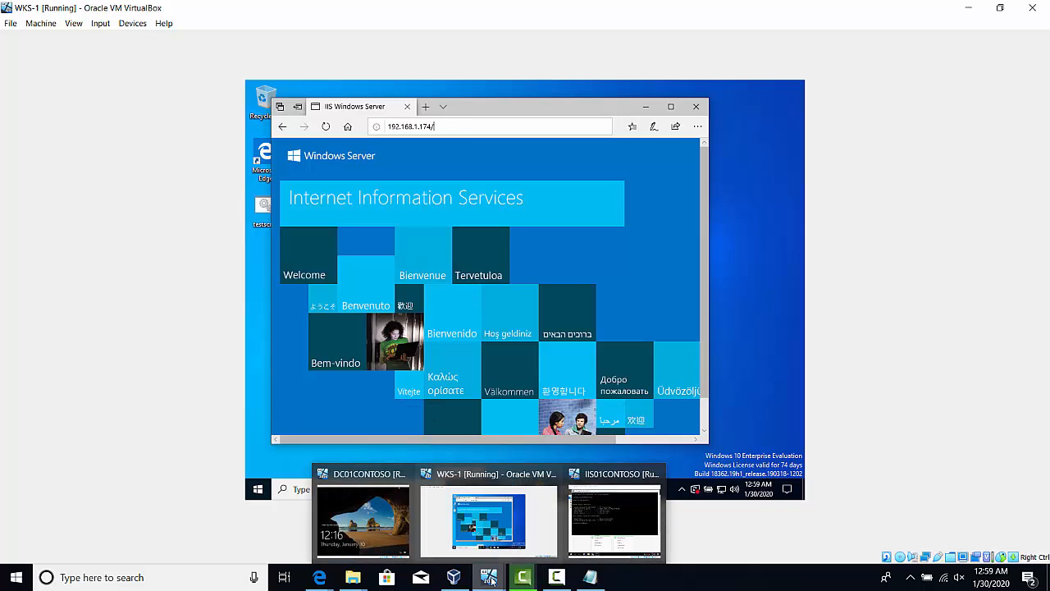
pyautogui.click(610, 516)
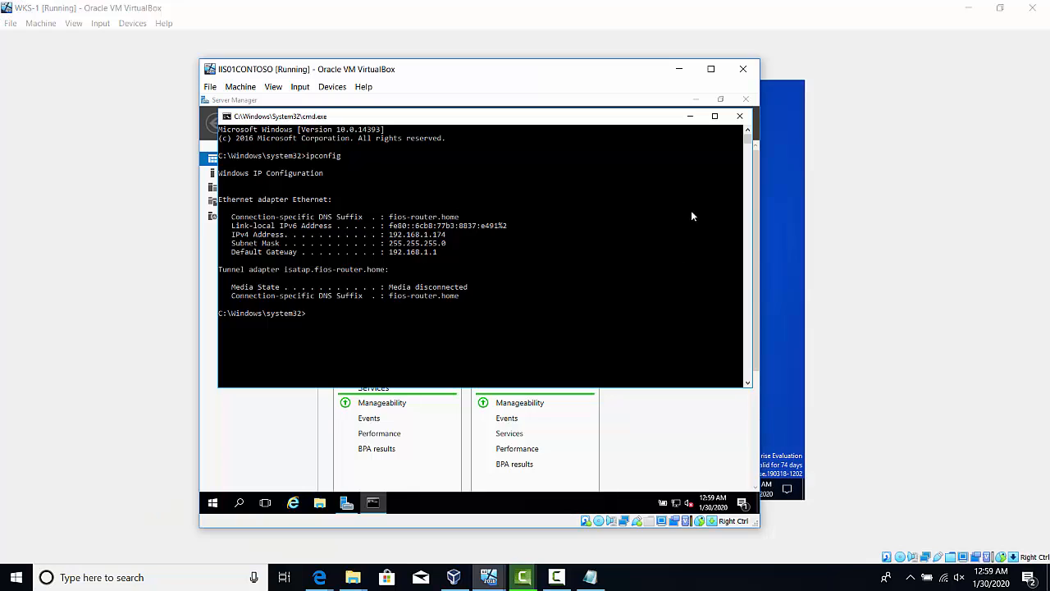
pyautogui.click(689, 118)
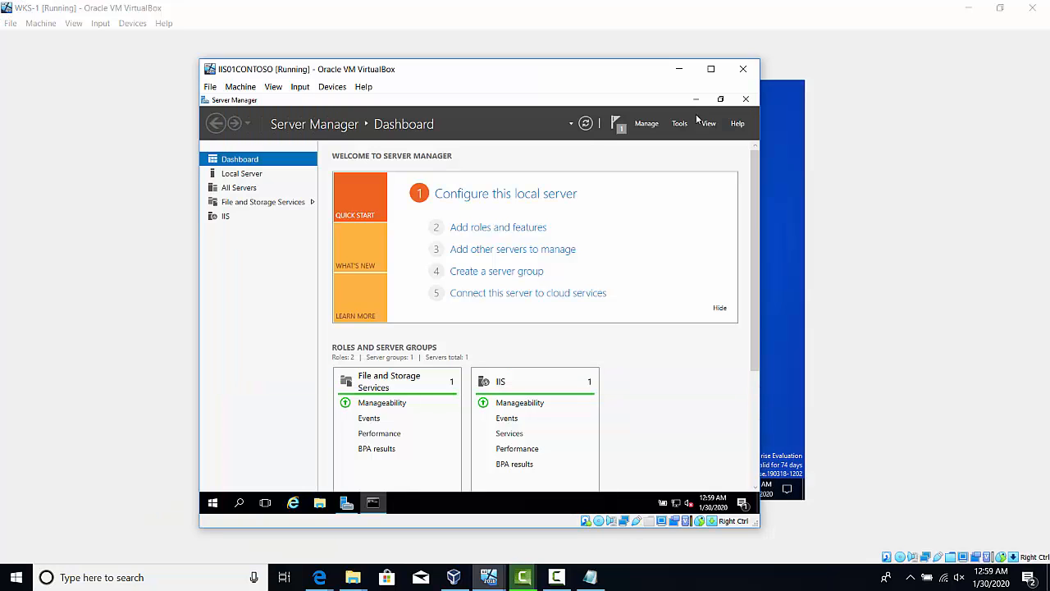
pyautogui.click(699, 101)
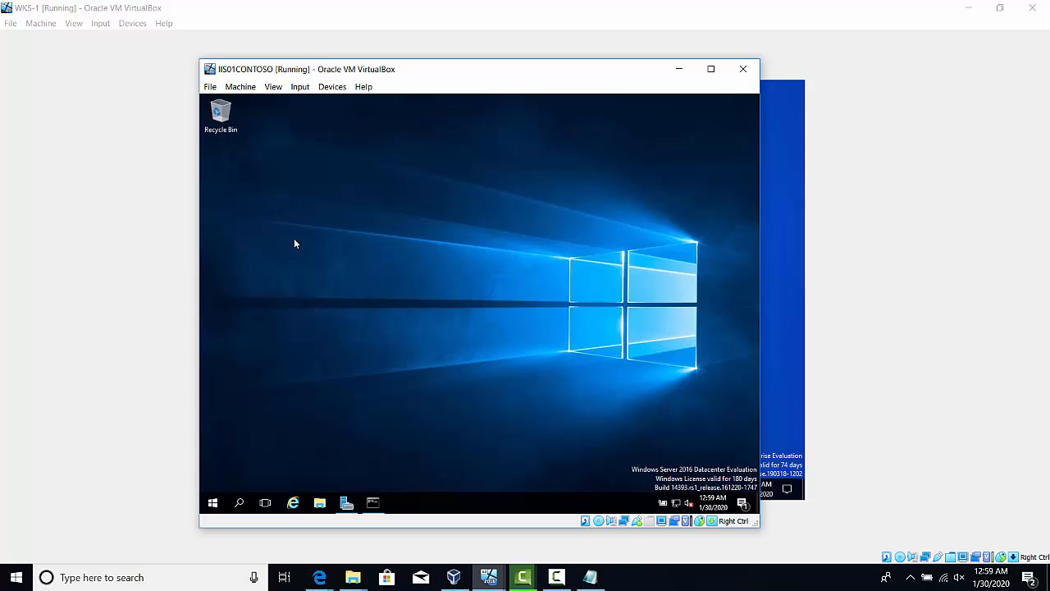
# Launch Notepad on the IIS01CONTOSO server
pyautogui.rightClick(213, 505)
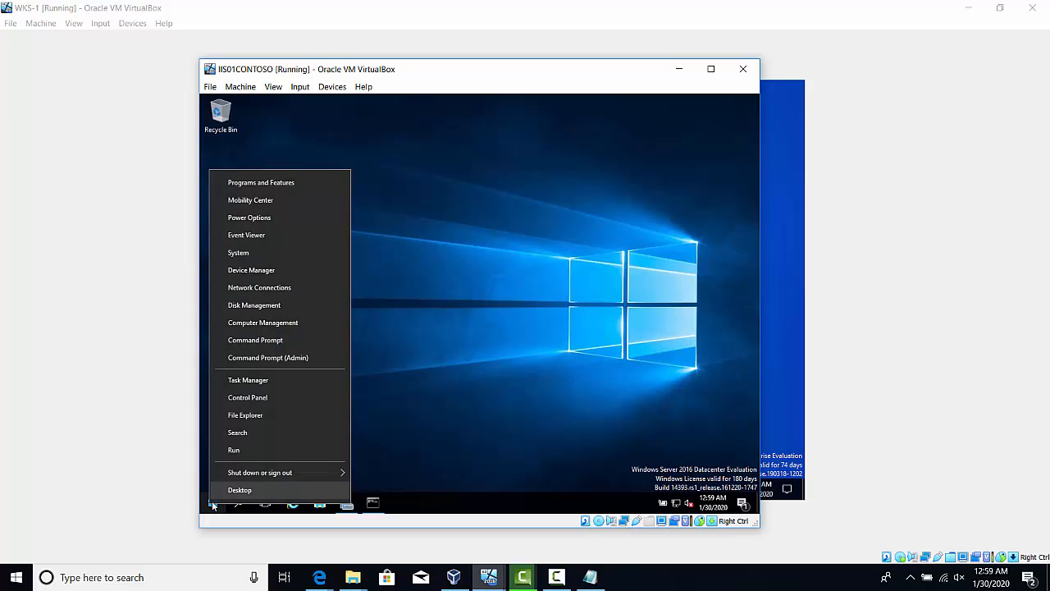
pyautogui.click(251, 451)
pyautogui.write('n')
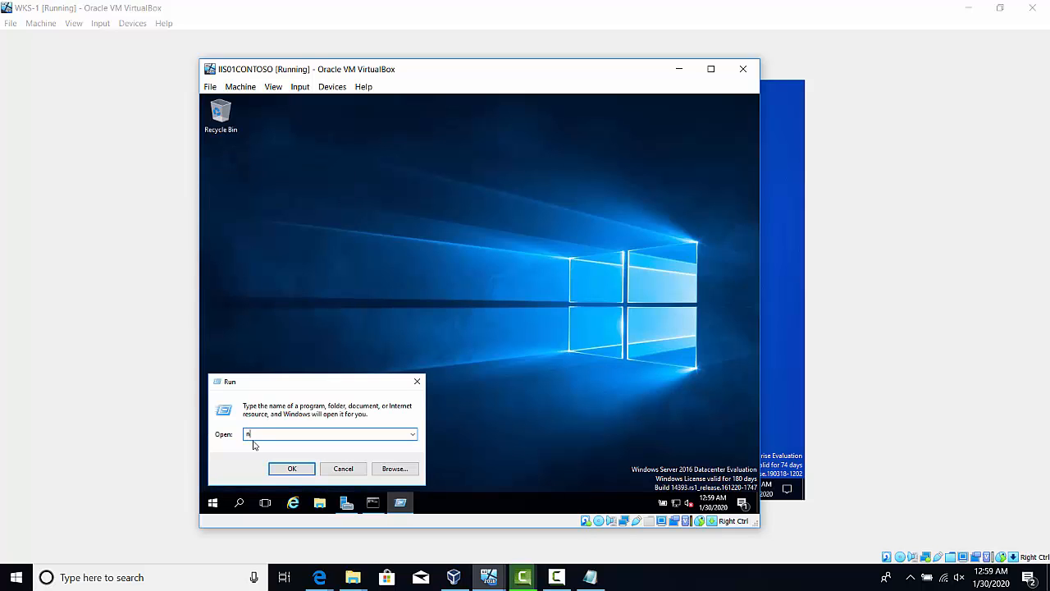
pyautogui.write('otepad')
pyautogui.press('Return')
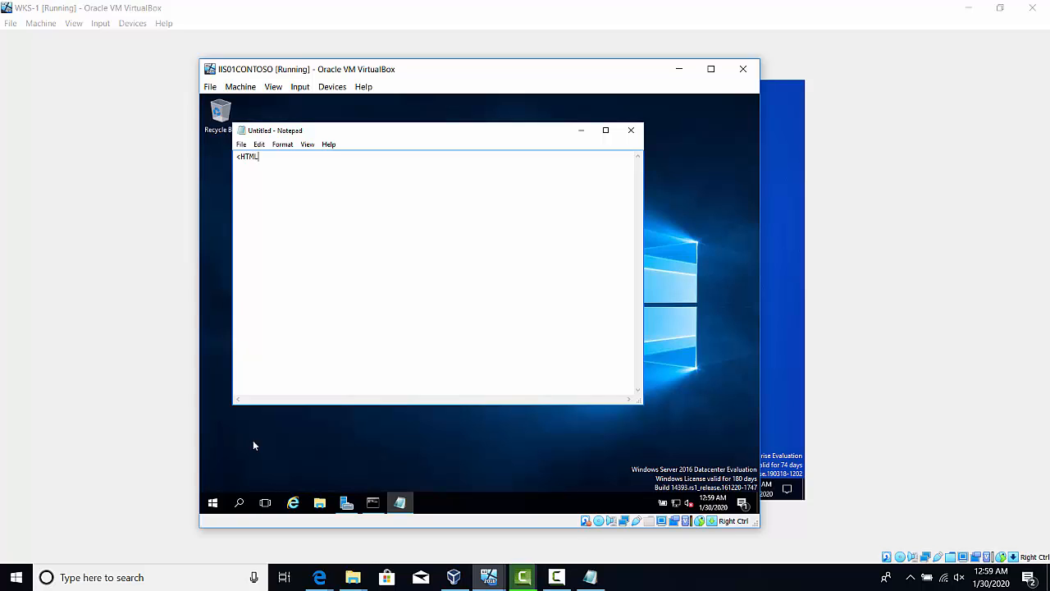
# Write the opening <HTML> and closing </HTML> tags in the blank Notepad document
pyautogui.write('>')
pyautogui.press('Return')
pyautogui.write('HT')
pyautogui.write('ML> ')
pyautogui.write('<TI')
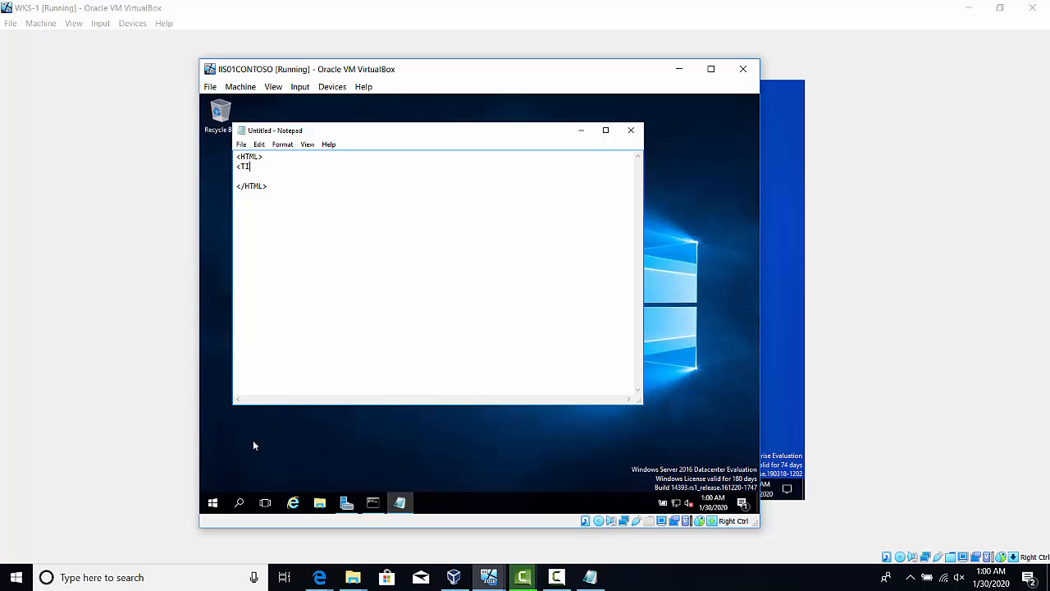
pyautogui.write('TLE>')
# Add a TITLE element containing "Test Web Page" between the HTML tags
pyautogui.press('Return')
pyautogui.press('Return')
pyautogui.write('</TITLE')
pyautogui.write('>')
pyautogui.write('Test')
pyautogui.write(' Web Page')
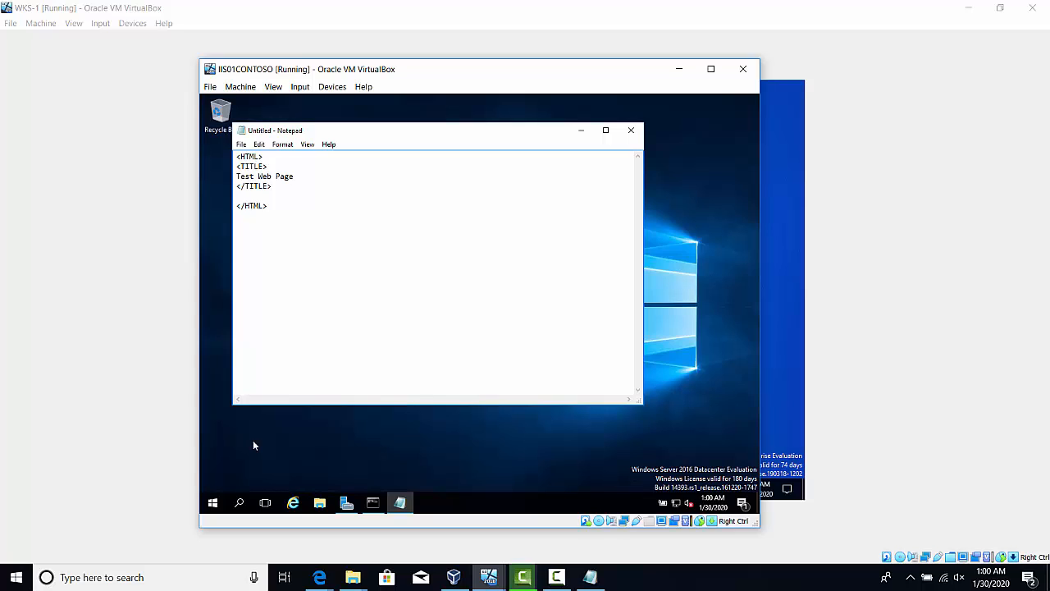
# Add an opening <H1> tag below the TITLE element
pyautogui.press('Return')
pyautogui.write('<')
pyautogui.write('HEADER')
pyautogui.write('>')
pyautogui.press('Return')
pyautogui.press('Return')
pyautogui.write('<HEADER')
pyautogui.press('BackSpace')
pyautogui.press('BackSpace')
pyautogui.press('BackSpace')
pyautogui.press('BackSpace')
pyautogui.press('BackSpace')
pyautogui.press('BackSpace')
pyautogui.press('BackSpace')
pyautogui.press('BackSpace')
pyautogui.press('BackSpace')
# Enter "Hello World" as the heading text and close the heading with </H1>
pyautogui.press('BackSpace')
pyautogui.press('BackSpace')
pyautogui.press('BackSpace')
pyautogui.press('BackSpace')
pyautogui.press('BackSpace')
pyautogui.press('BackSpace')
pyautogui.write('1>')
pyautogui.press('Return')
pyautogui.press('Return')
pyautogui.press('BackSpace')
pyautogui.write('Hello')
pyautogui.press('BackSpace')
pyautogui.press('BackSpace')
pyautogui.press('BackSpace')
pyautogui.press('BackSpace')
pyautogui.write('ello World')
pyautogui.press('Return')
pyautogui.write('<H1')
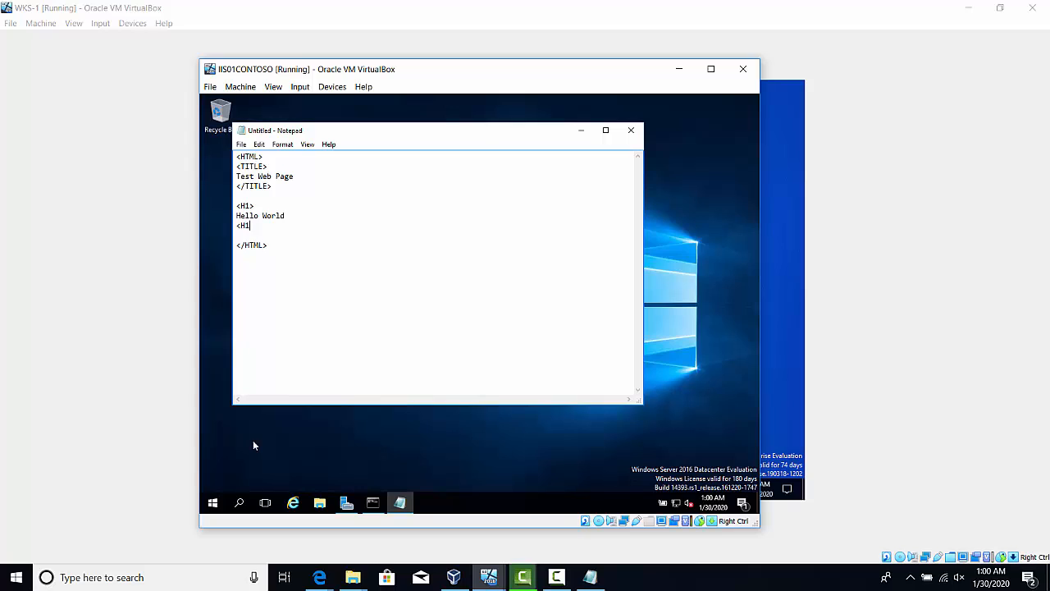
pyautogui.press('BackSpace')
pyautogui.press('BackSpace')
pyautogui.write('/H1>')
# Add a BODY element containing "Hello" below the heading, before the closing </HTML> tag
pyautogui.press('Return')
pyautogui.press('Return')
pyautogui.write('<BODY>')
pyautogui.press('Return')
pyautogui.press('Return')
pyautogui.write('</H1>  <BODY')
pyautogui.write('> ')
pyautogui.write('Hello')
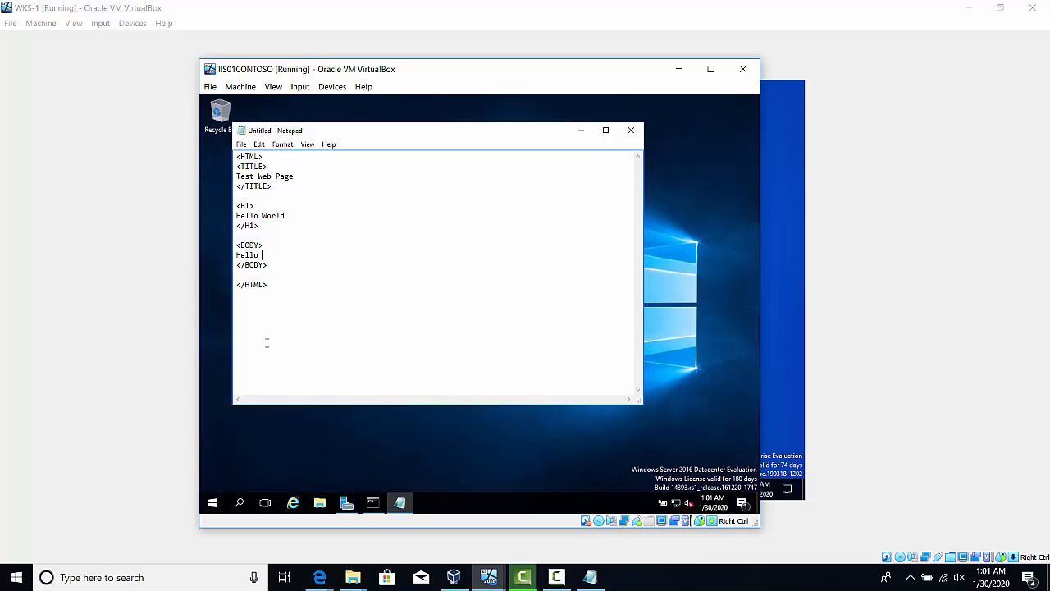
# Save the page to the Desktop as test.html with the file type All Files, and close Notepad
pyautogui.click(242, 145)
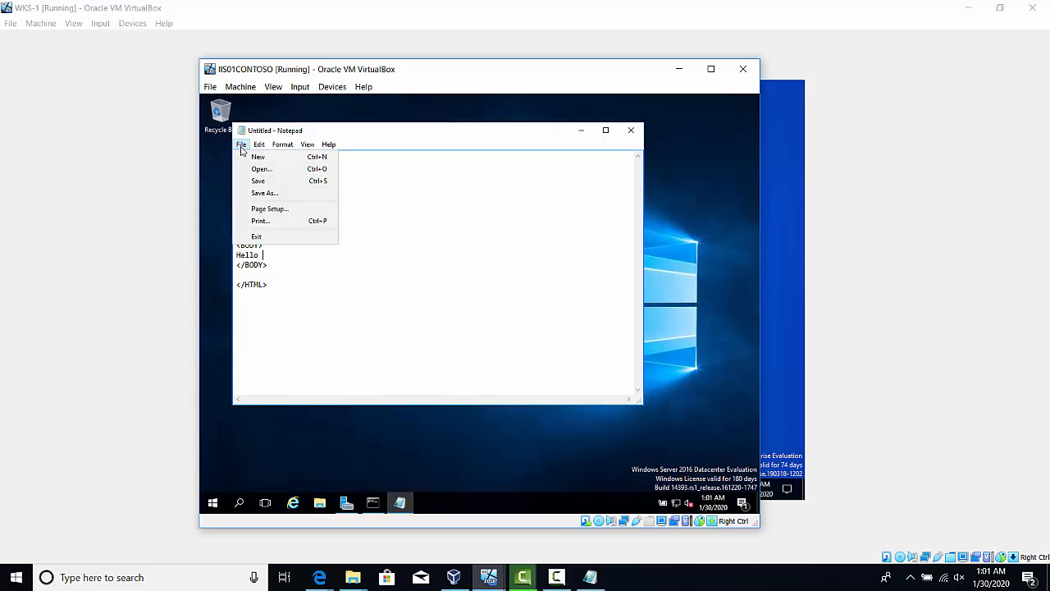
pyautogui.click(258, 195)
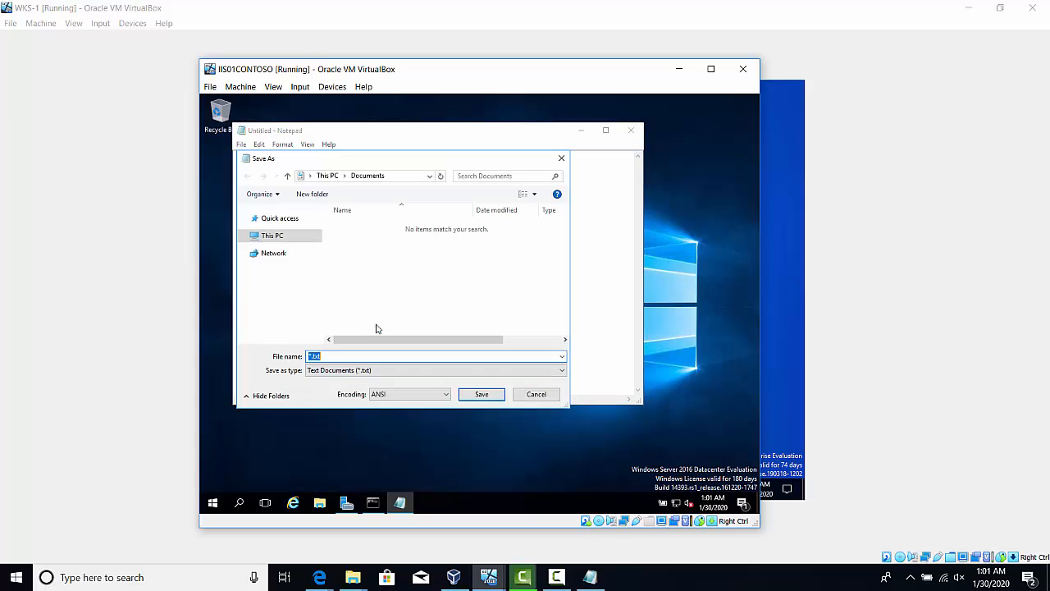
pyautogui.click(333, 369)
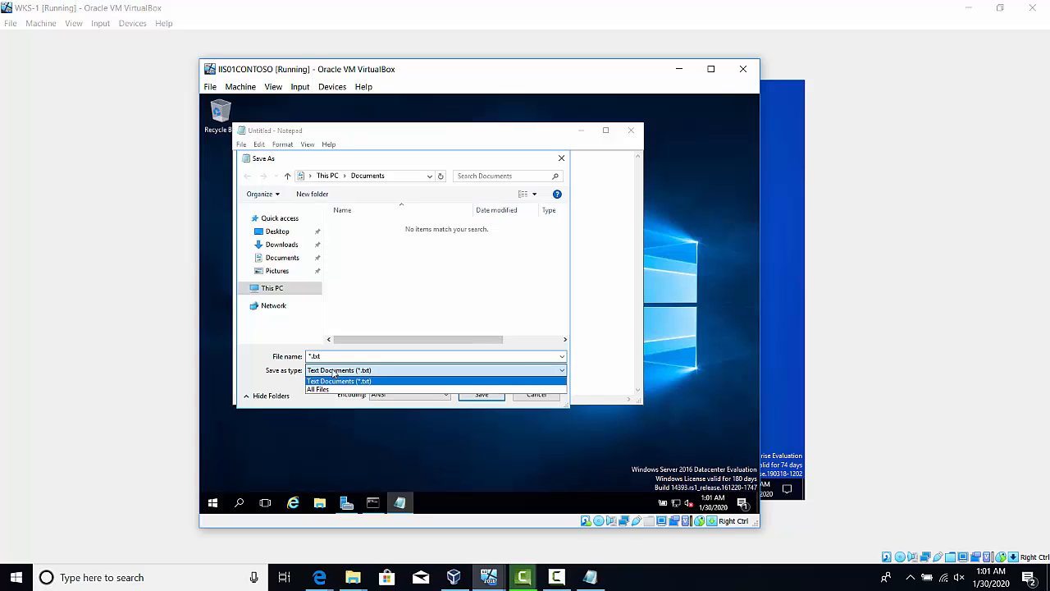
pyautogui.click(312, 389)
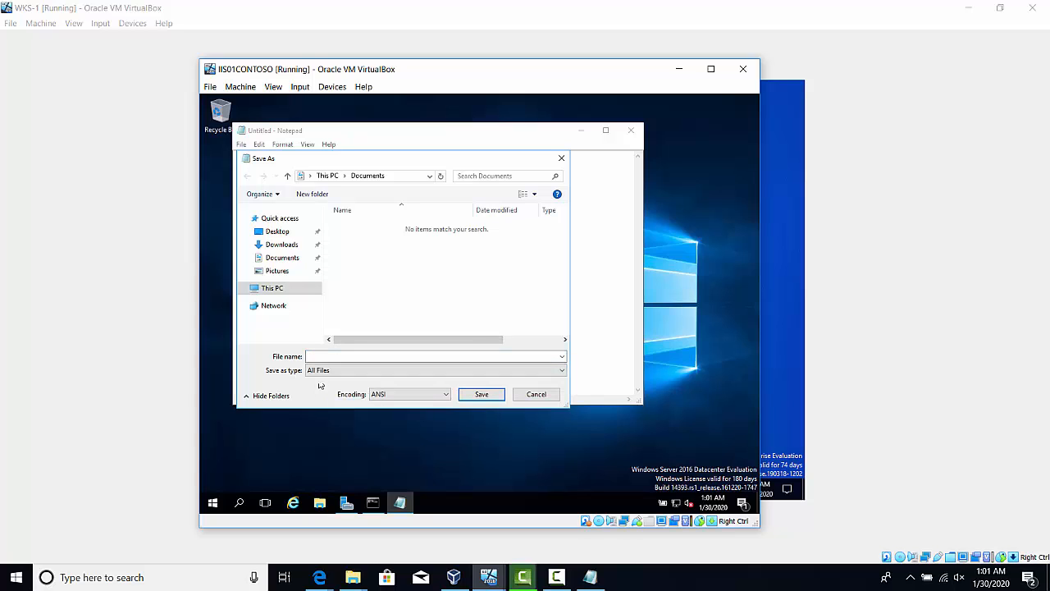
pyautogui.click(265, 233)
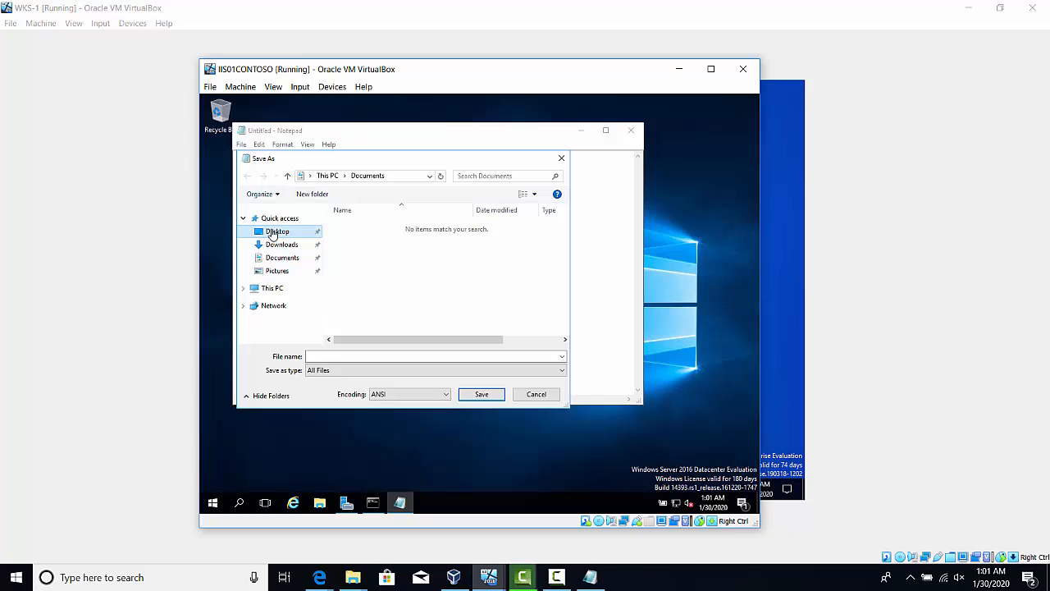
pyautogui.click(345, 355)
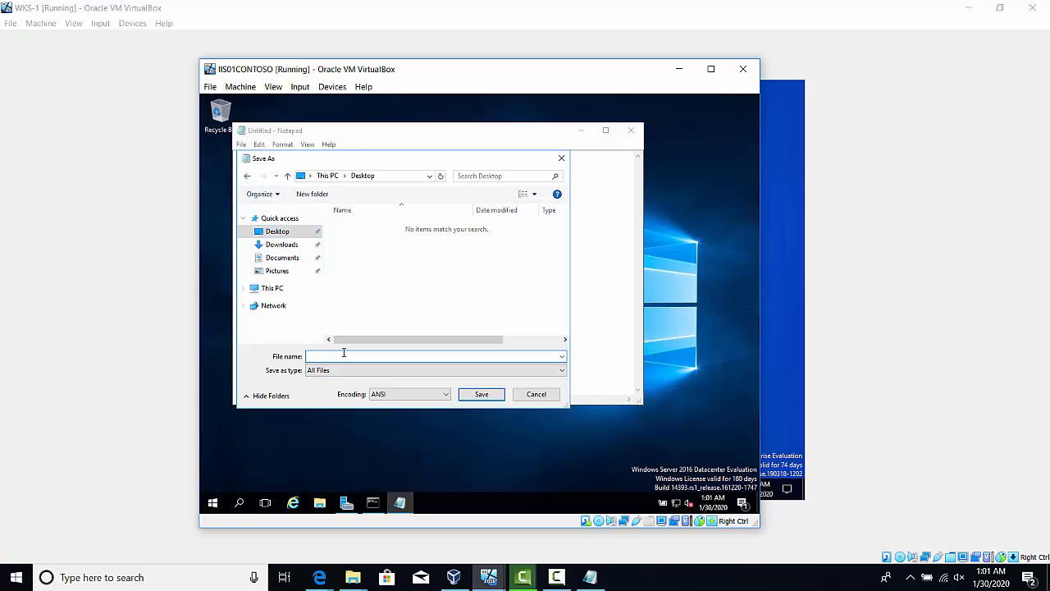
pyautogui.write('test.html')
pyautogui.press('Return')
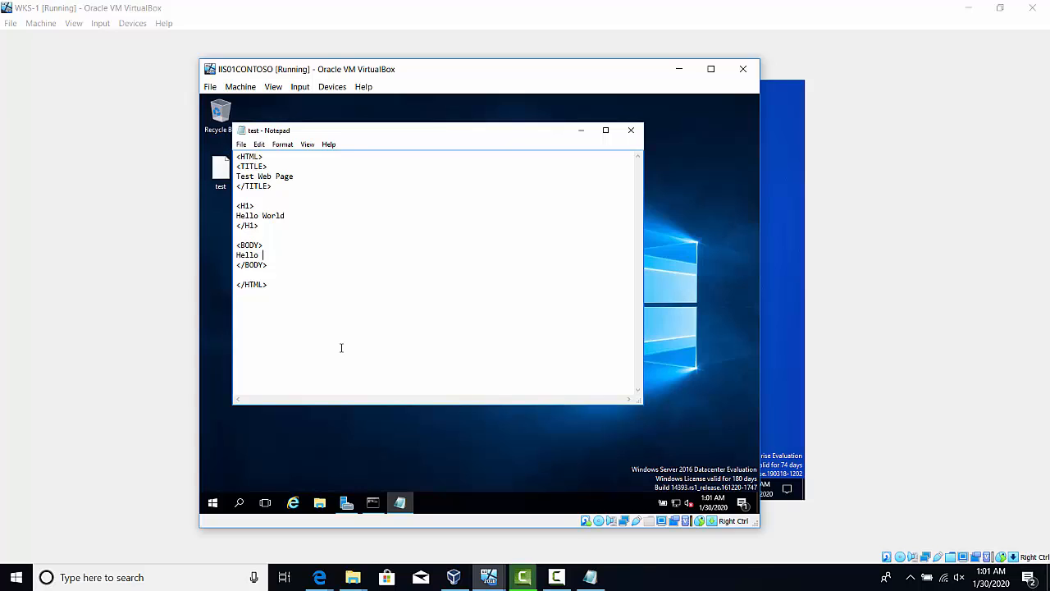
pyautogui.click(292, 260)
pyautogui.click(631, 129)
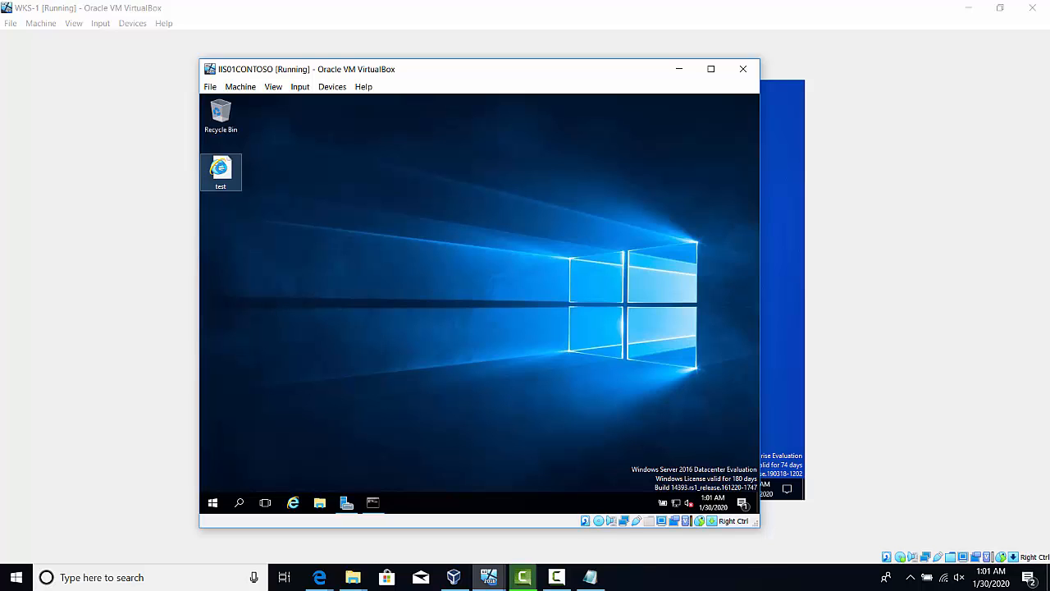
# Copy the test file from the desktop into C:\inetpub\wwwroot, granting administrator permission for the copy
pyautogui.rightClick(221, 169)
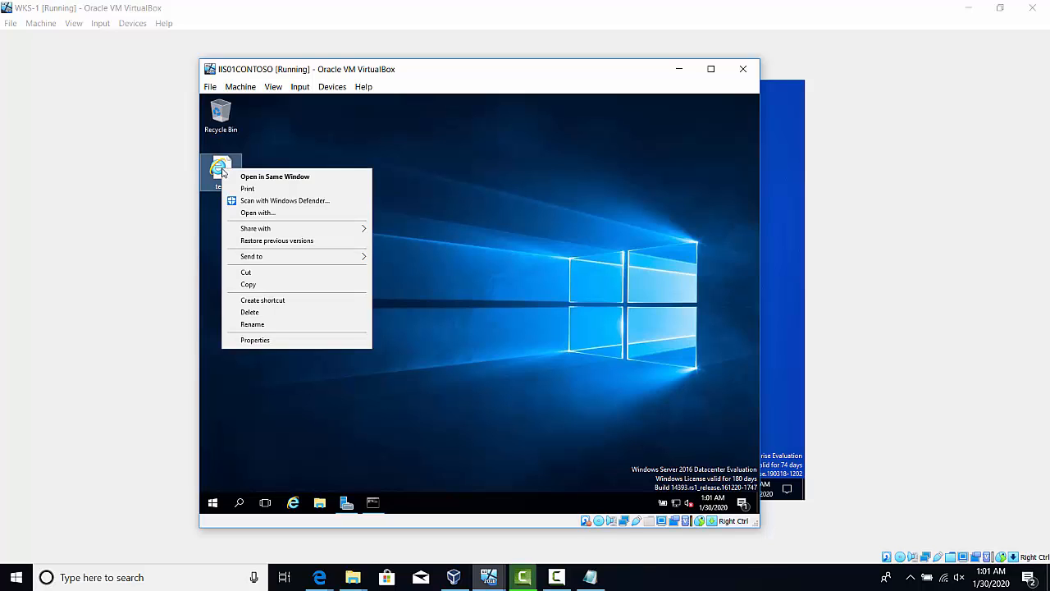
pyautogui.click(274, 283)
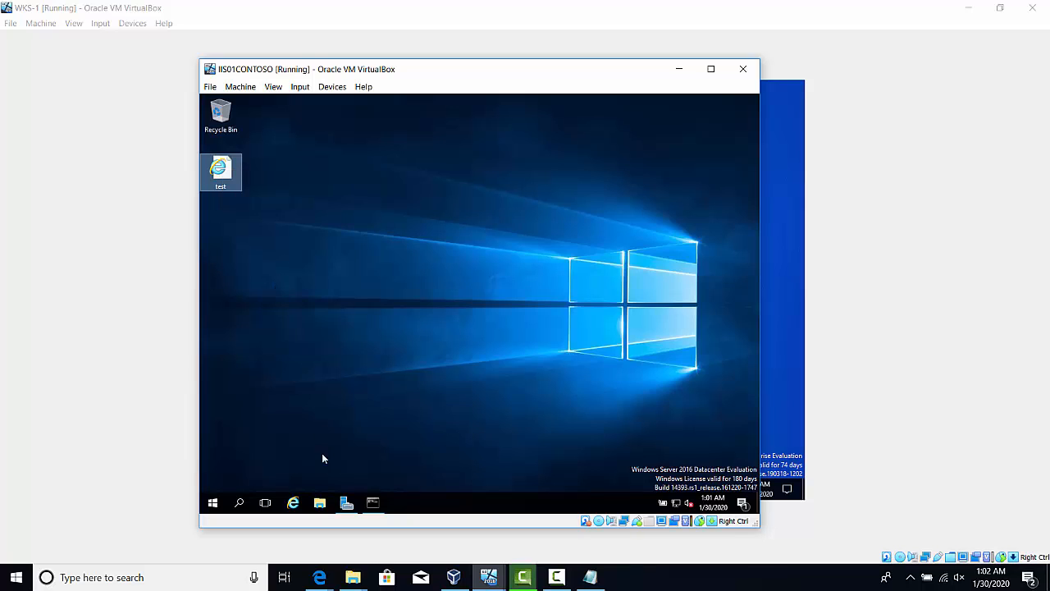
pyautogui.click(320, 503)
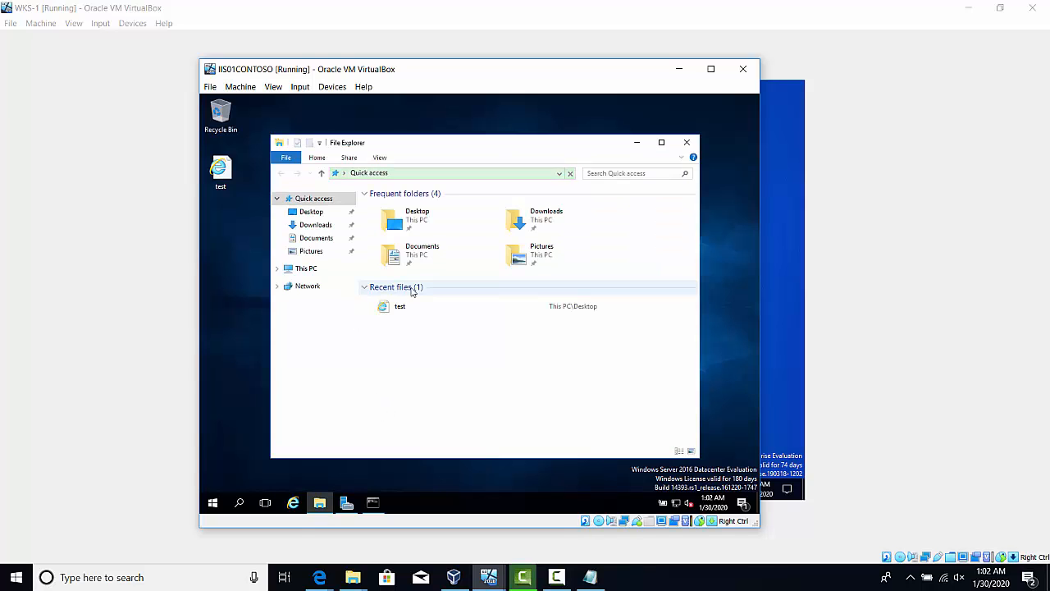
pyautogui.click(295, 271)
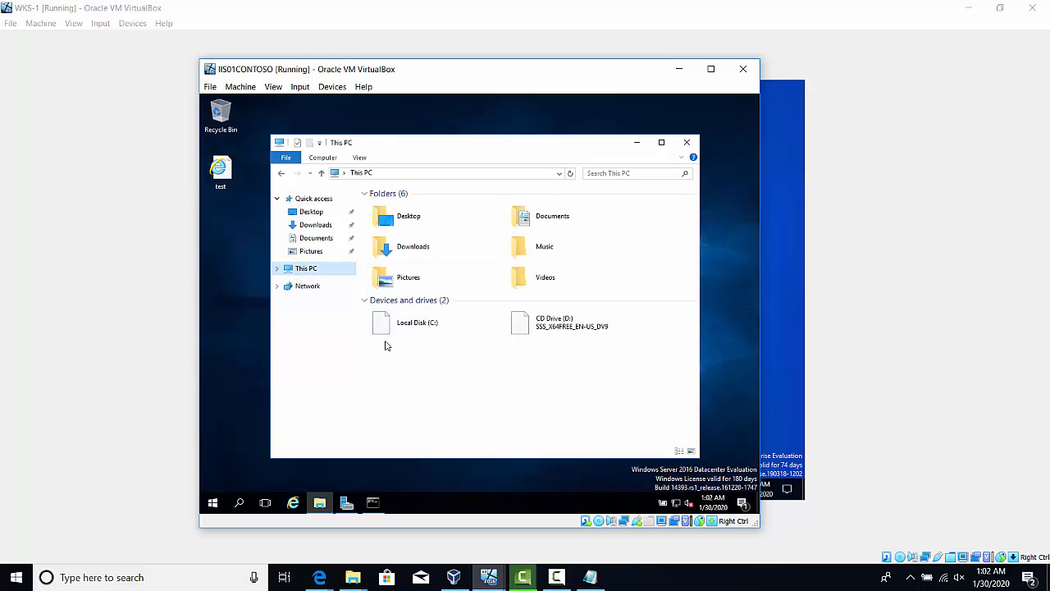
pyautogui.doubleClick(408, 316)
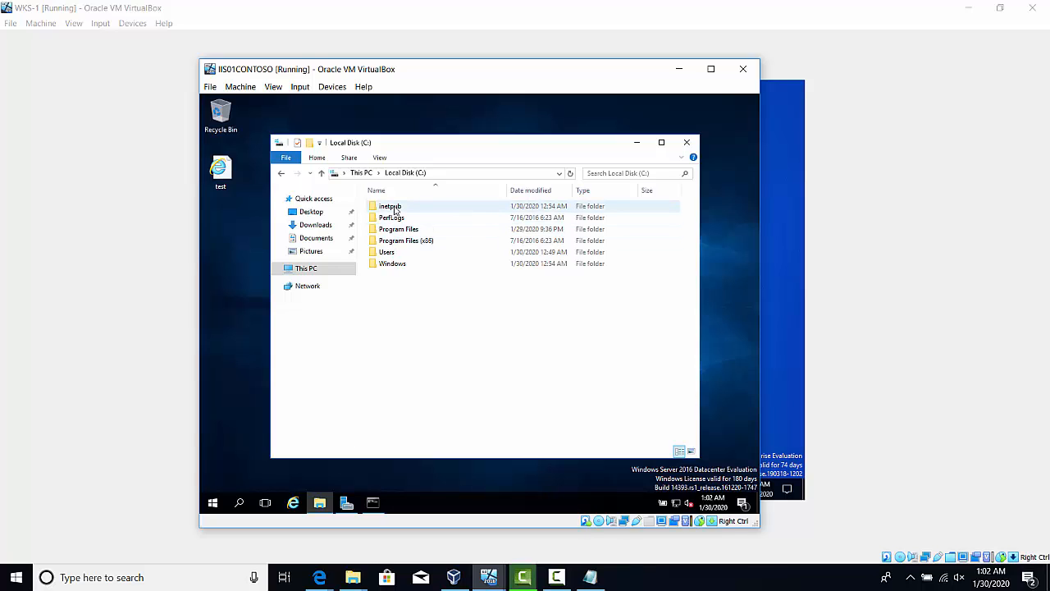
pyautogui.doubleClick(394, 209)
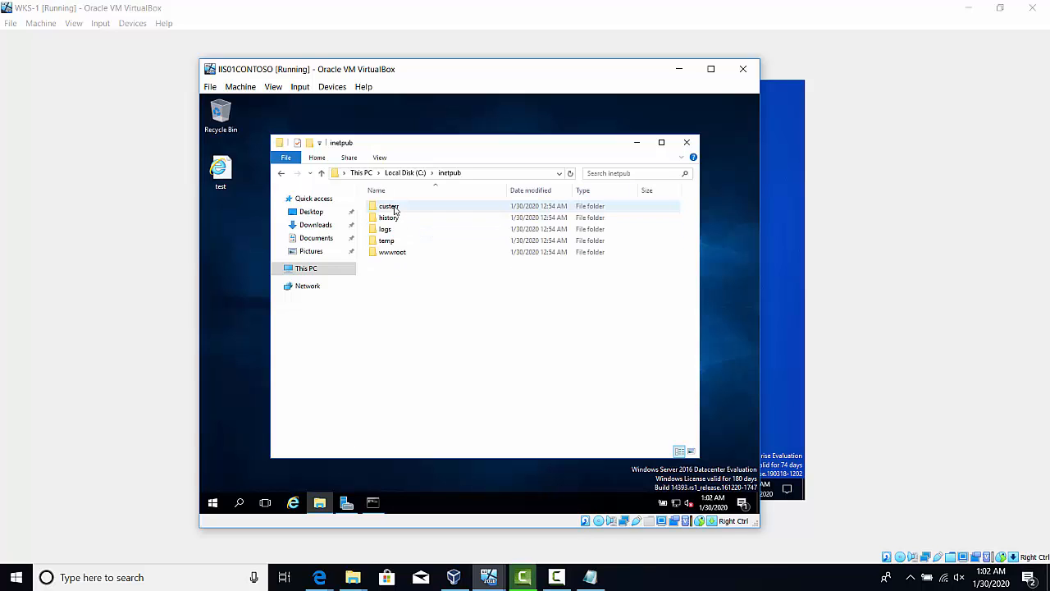
pyautogui.doubleClick(391, 252)
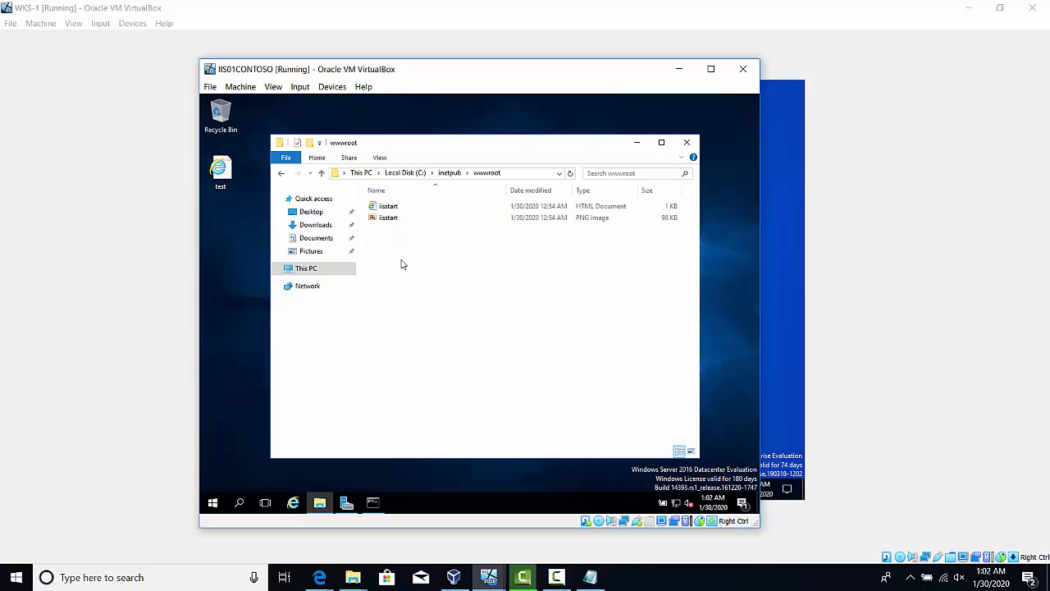
pyautogui.rightClick(393, 254)
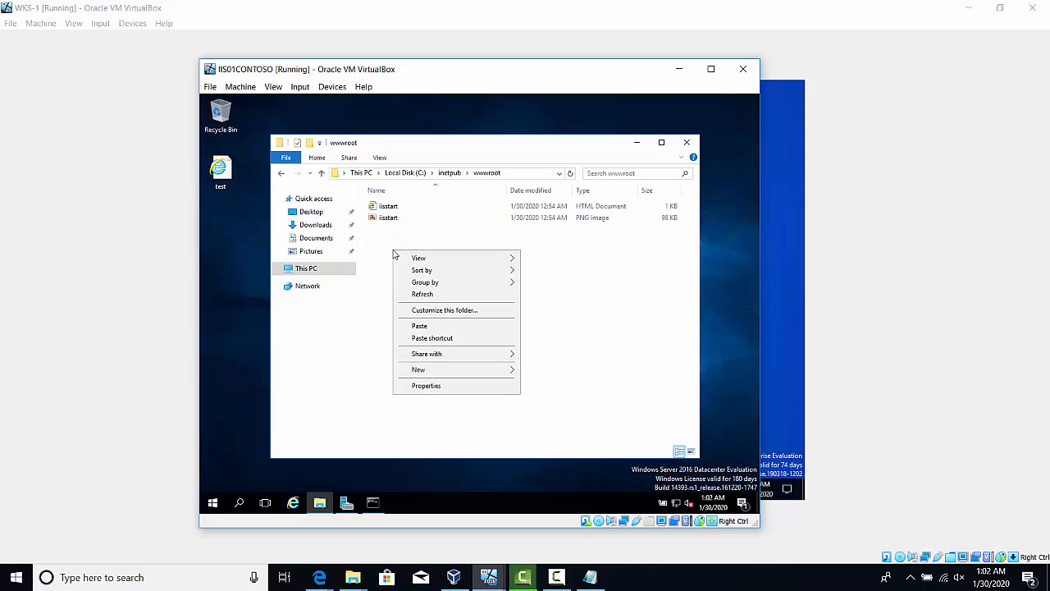
pyautogui.click(438, 326)
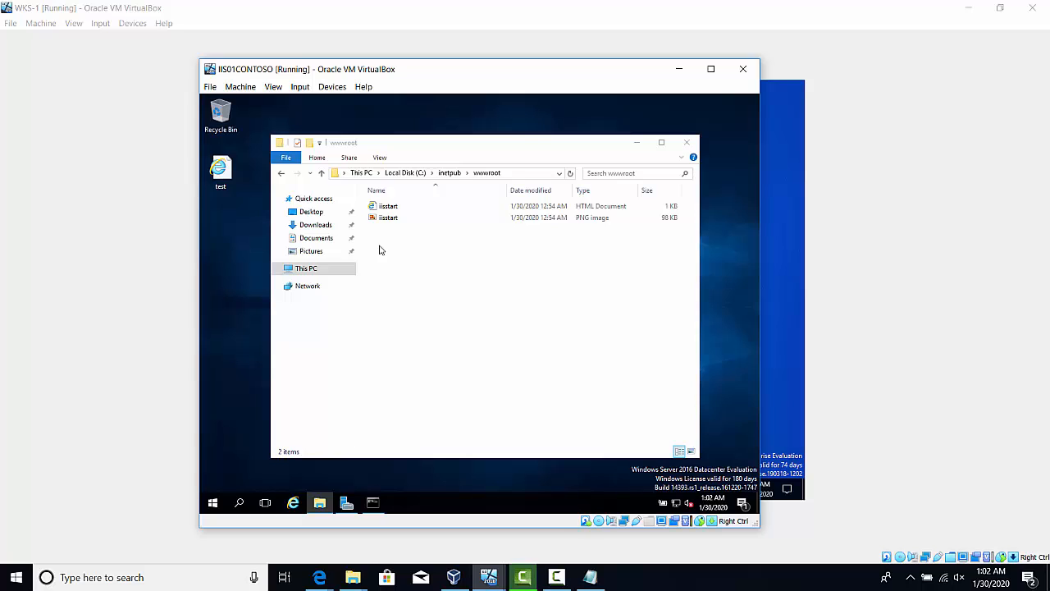
pyautogui.hotkey('ctrl', 'v')
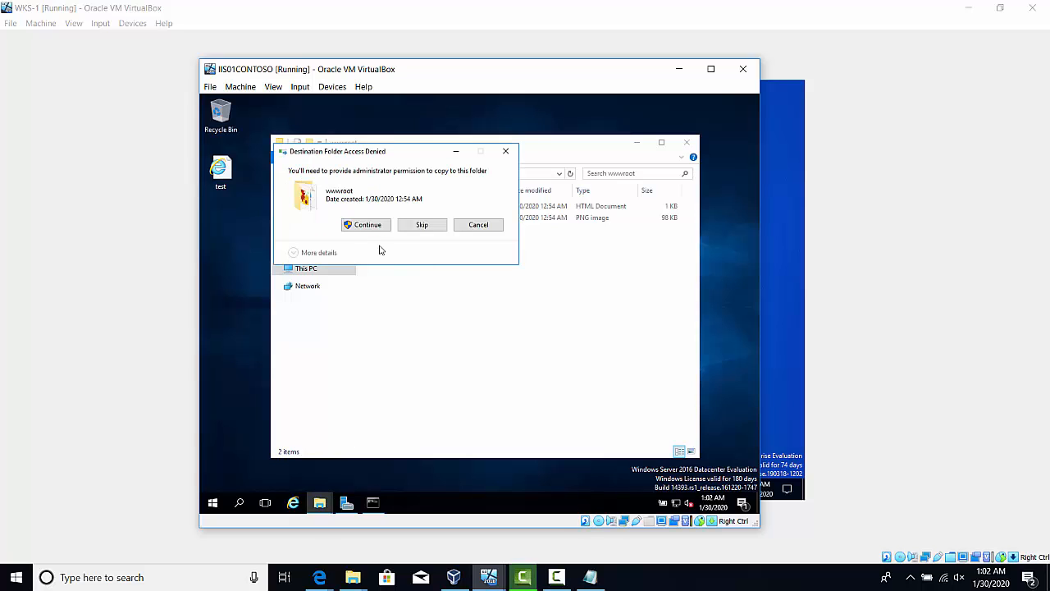
pyautogui.click(387, 225)
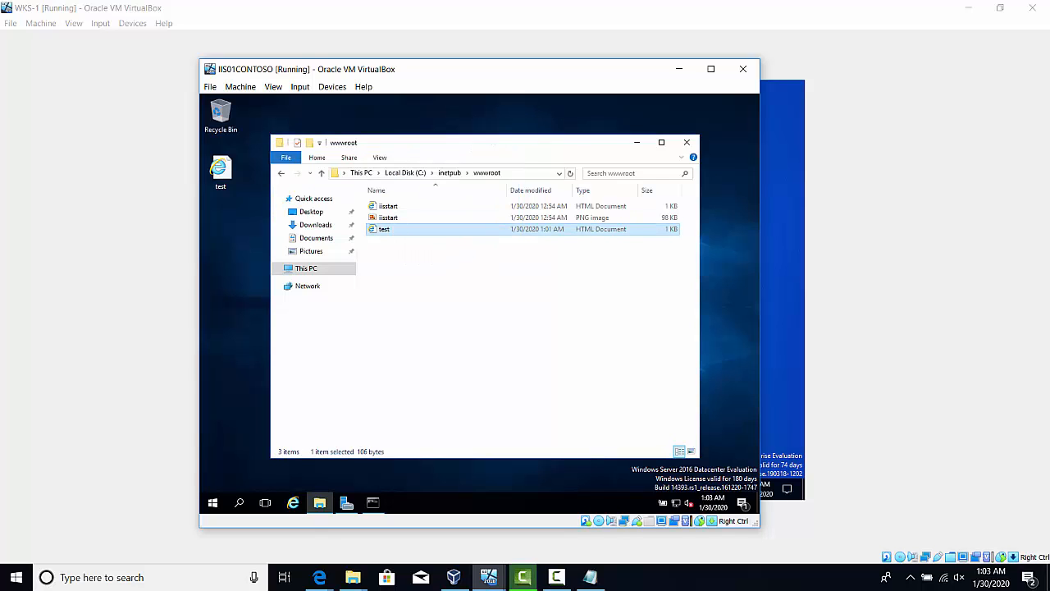
# Switch to the WKS-1 virtual machine and open 192.168.1.174/test.html in its browser
pyautogui.moveTo(490, 580)
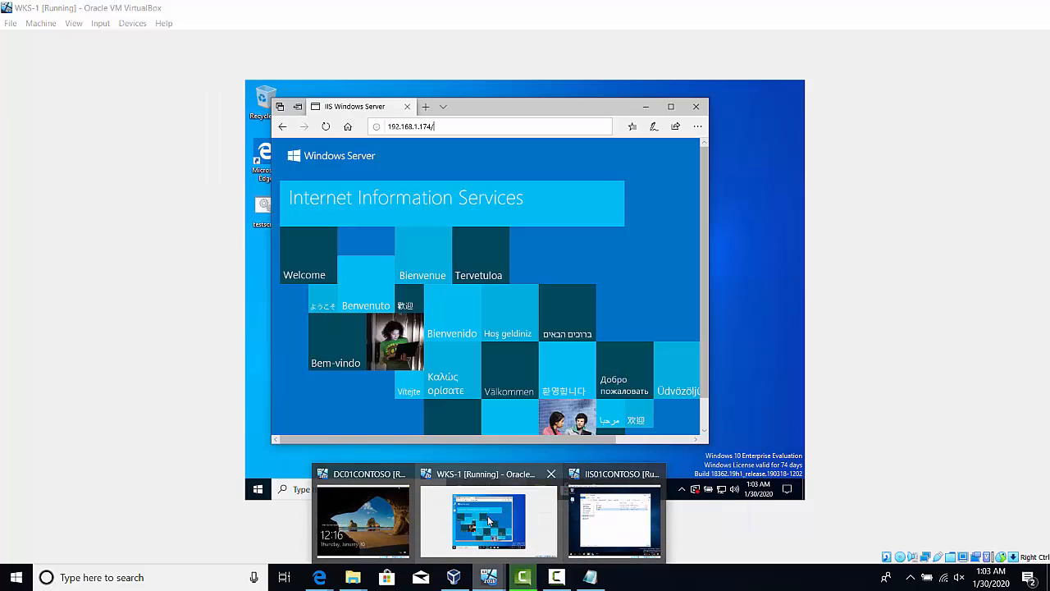
pyautogui.click(488, 515)
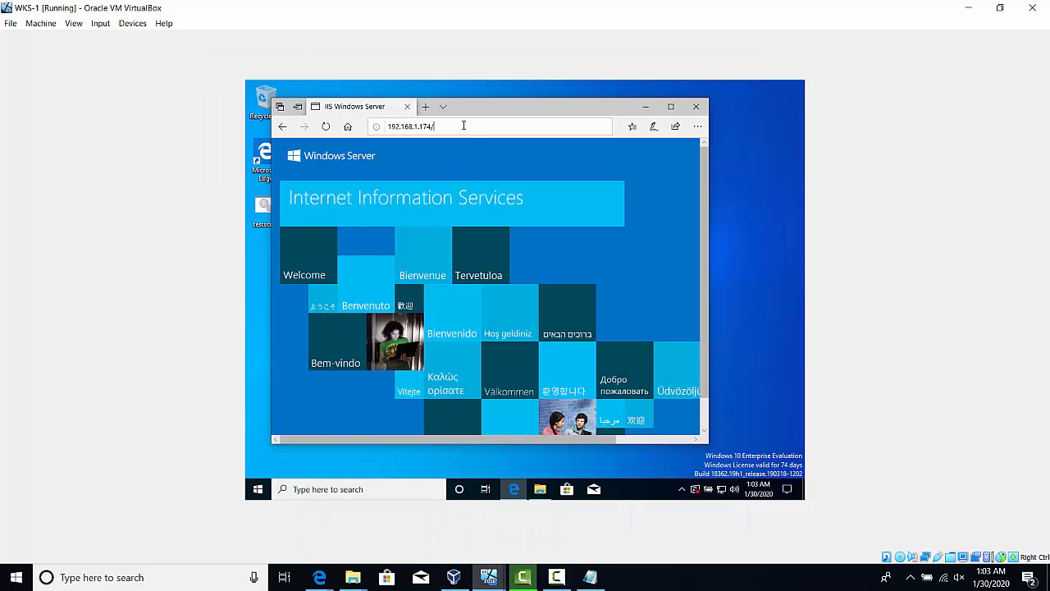
pyautogui.write('test')
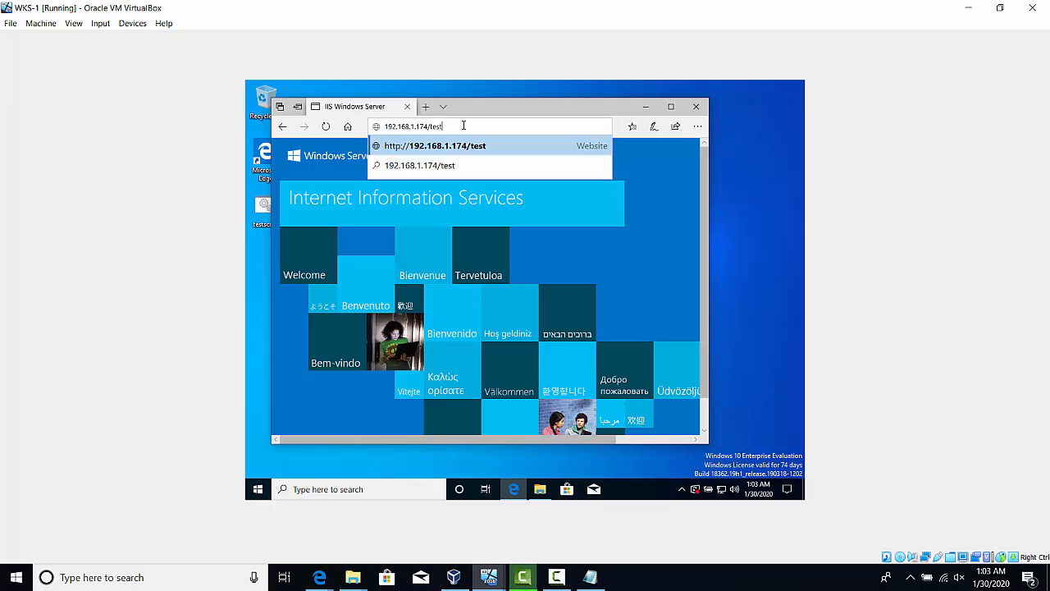
pyautogui.write('.html')
pyautogui.press('BackSpace')
pyautogui.write('l')
pyautogui.press('Return')
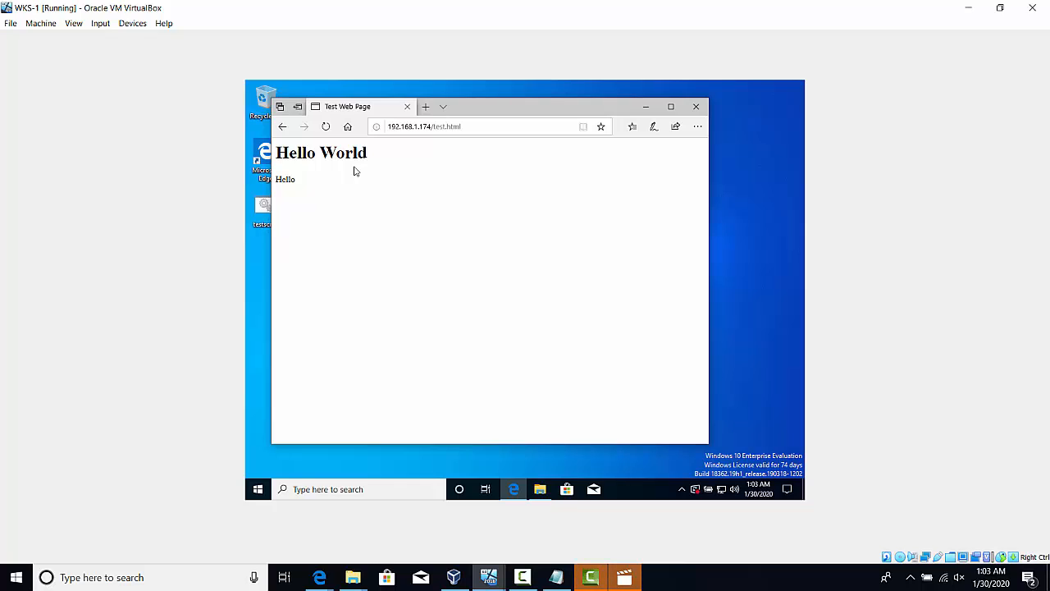
pyautogui.click(592, 579)
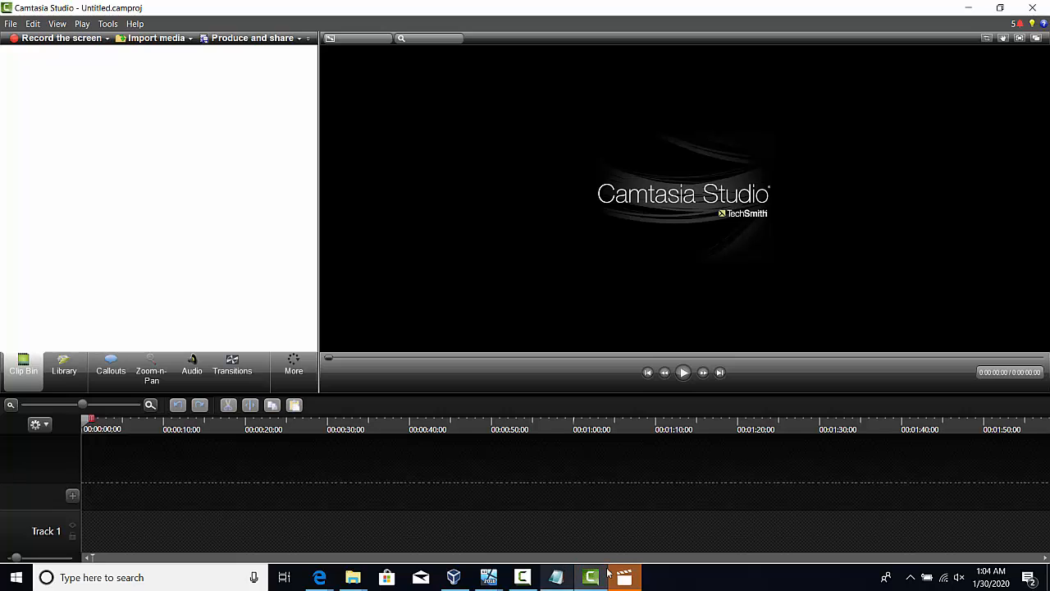
pyautogui.click(522, 577)
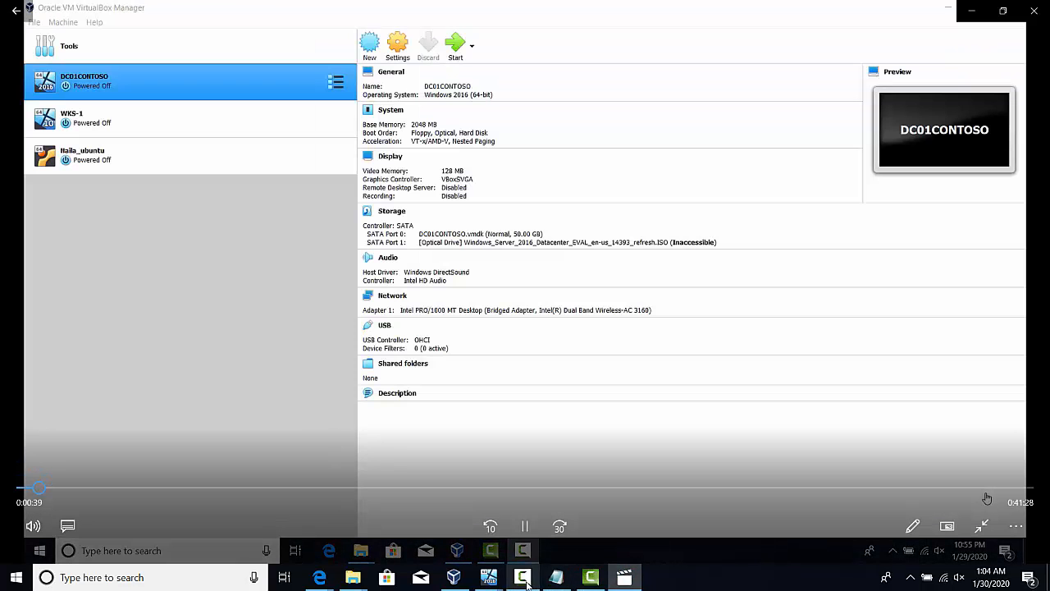